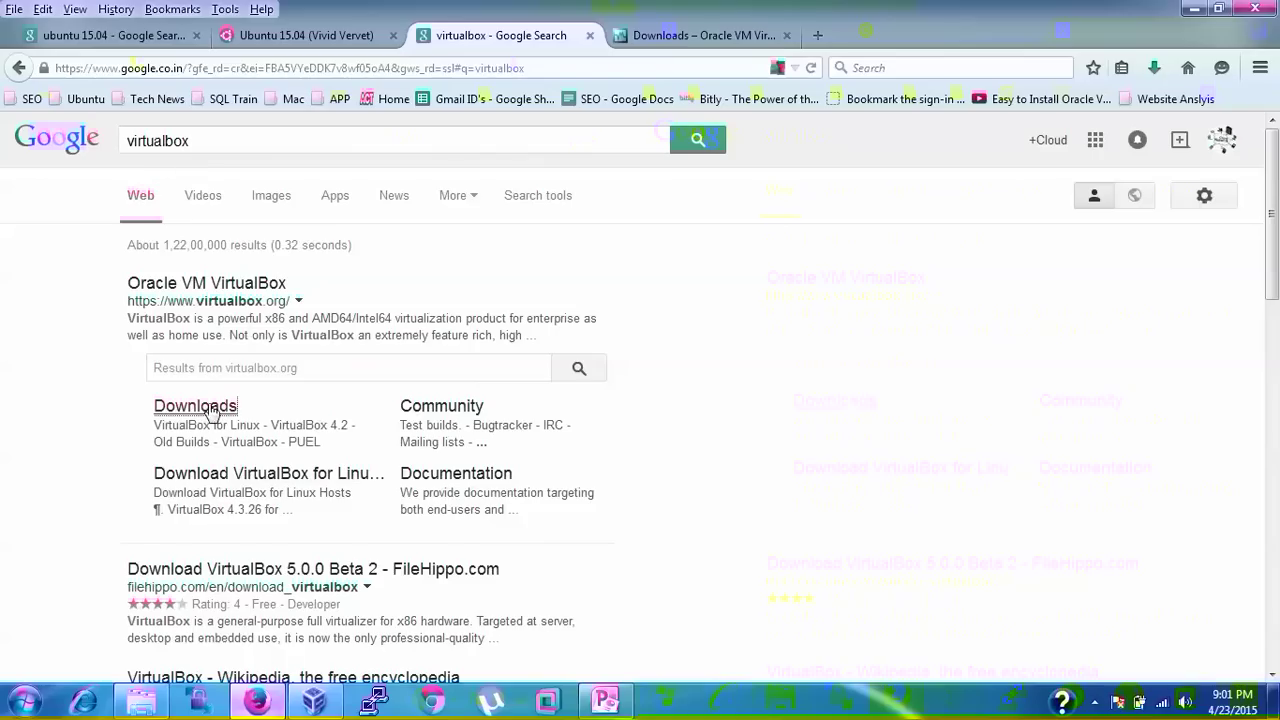
- View the VirtualBox downloads page, and find the releases.ubuntu.com/15.04 result in the ubuntu 15.04 search results
click(683, 50)
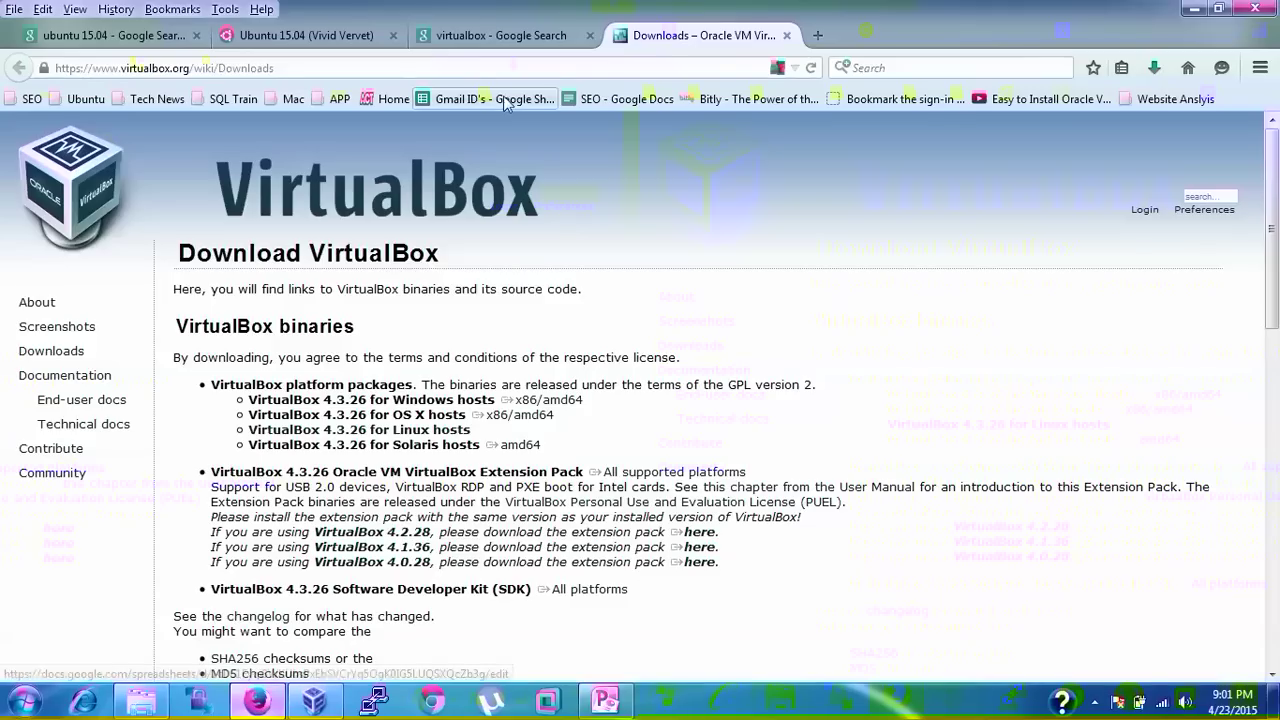
click(147, 36)
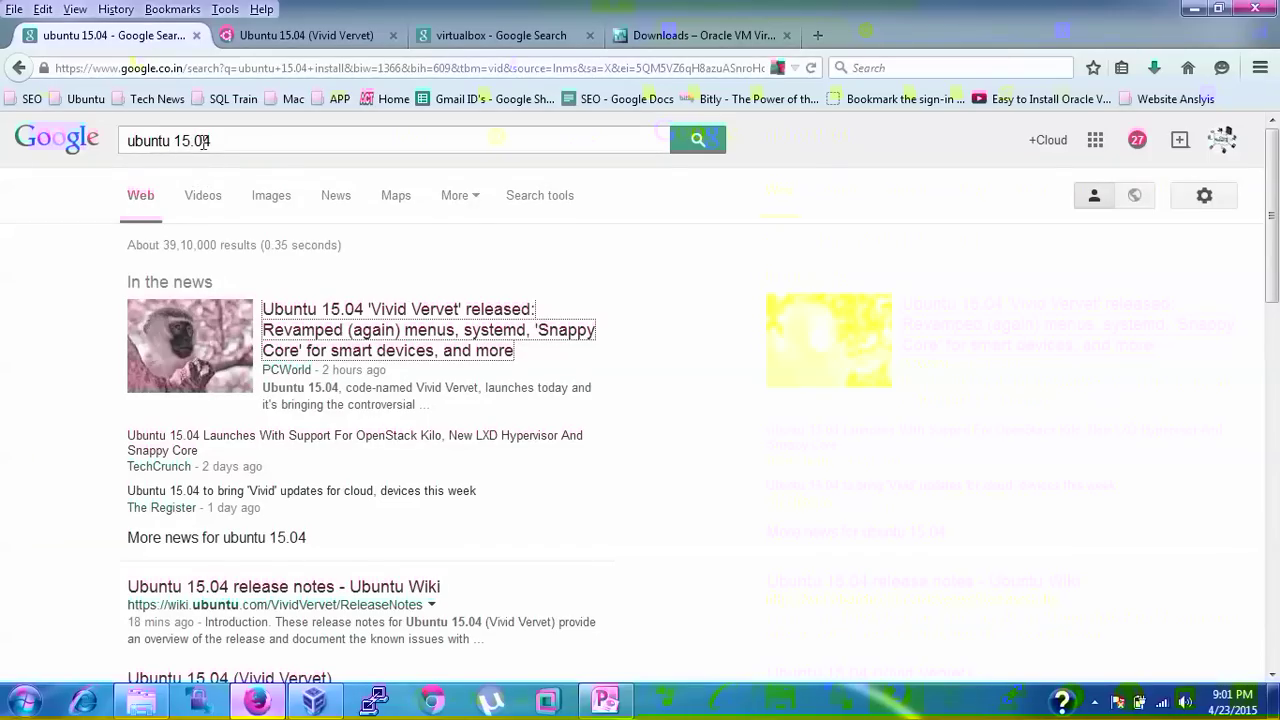
scroll(24, 700, down, 3)
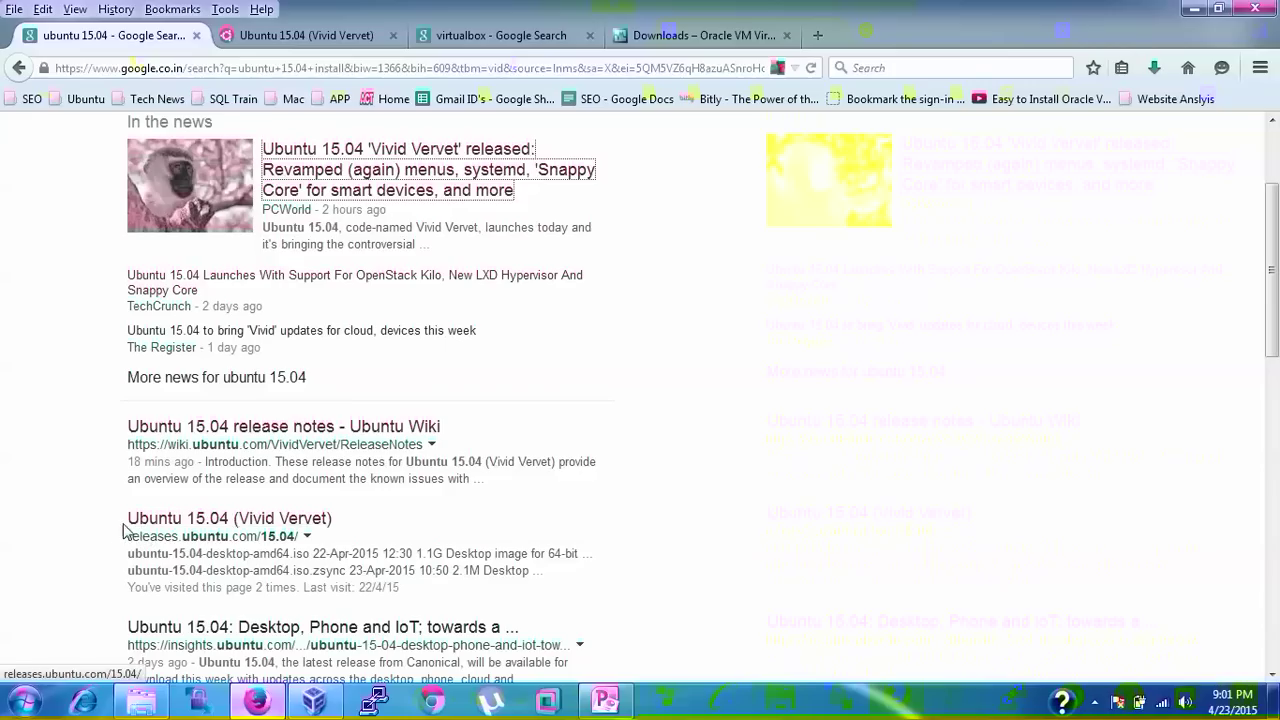
drag(118, 545, 317, 540)
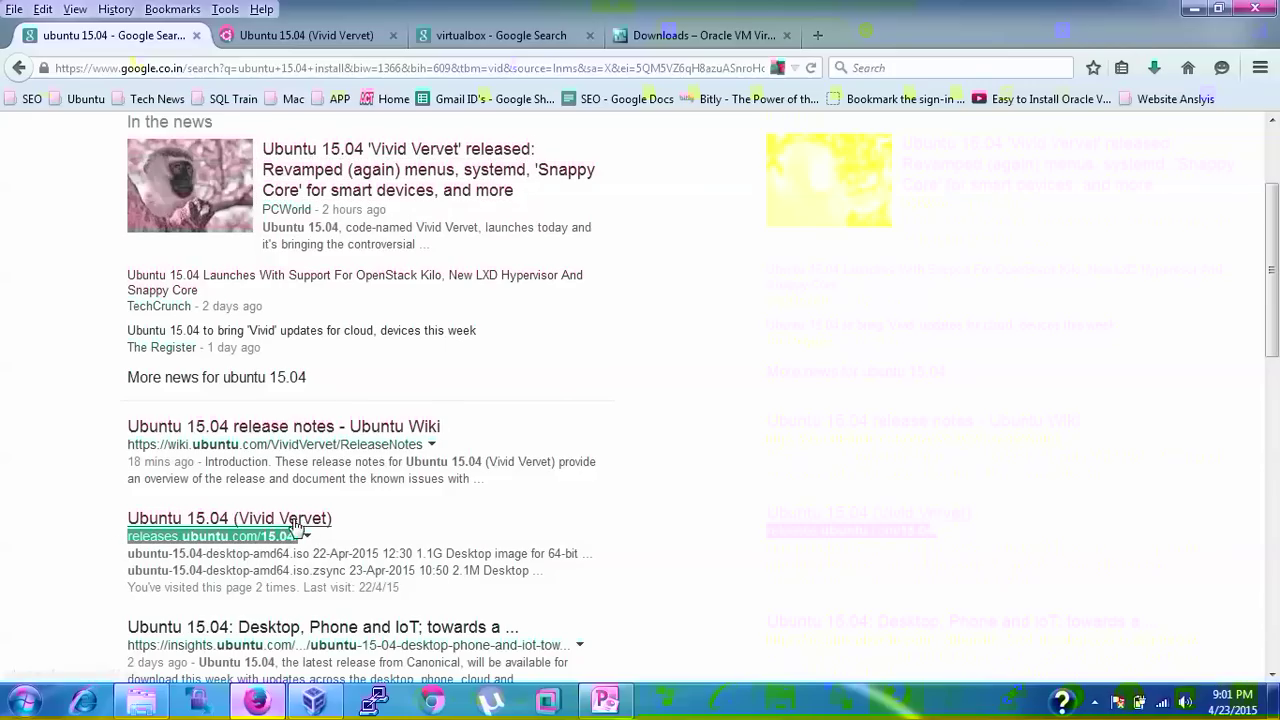
- Examine the desktop, server and snappy images and the downloadable file list on the Ubuntu 15.04 (Vivid Vervet) release page
click(344, 42)
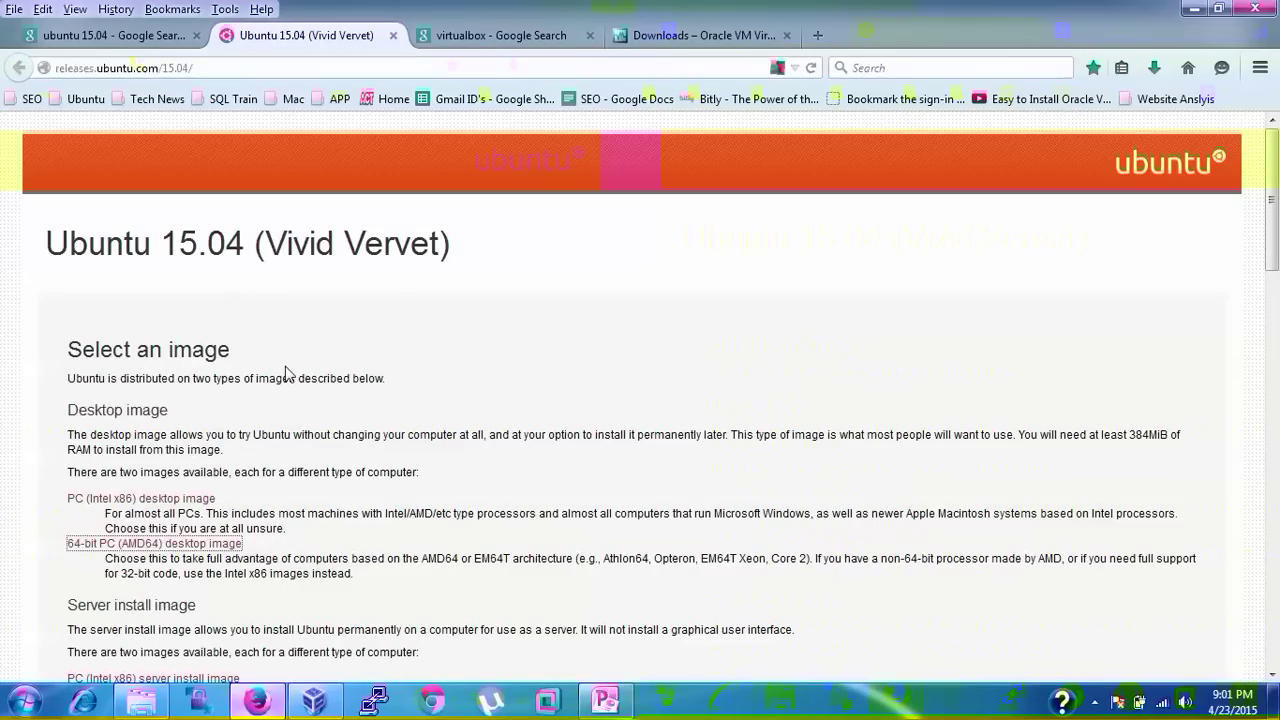
scroll(287, 373, down, 1)
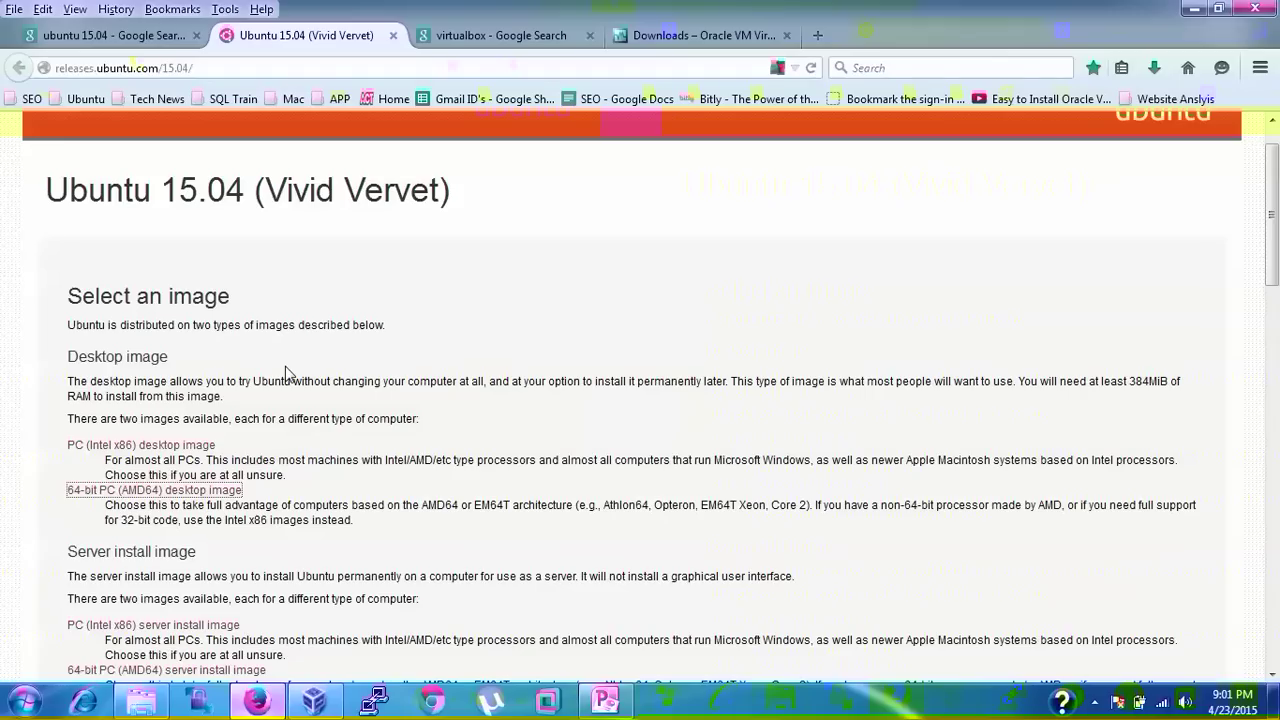
scroll(287, 373, down, 1)
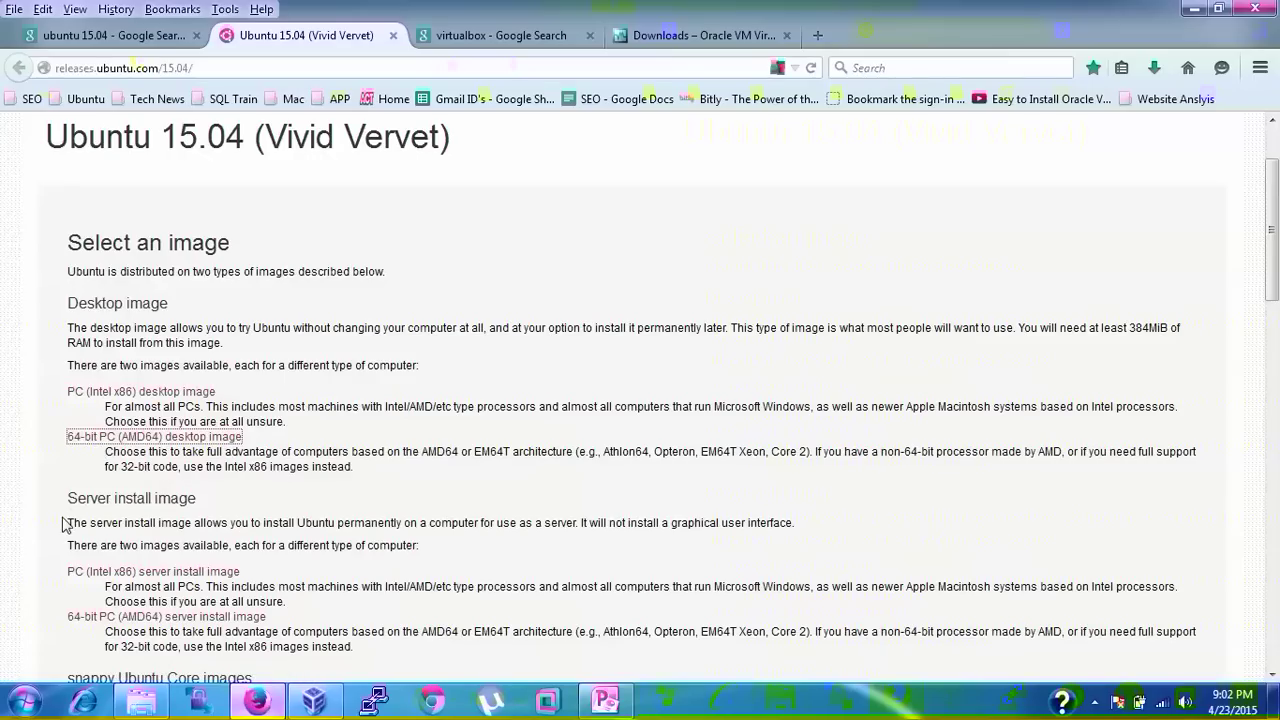
scroll(62, 524, down, 2)
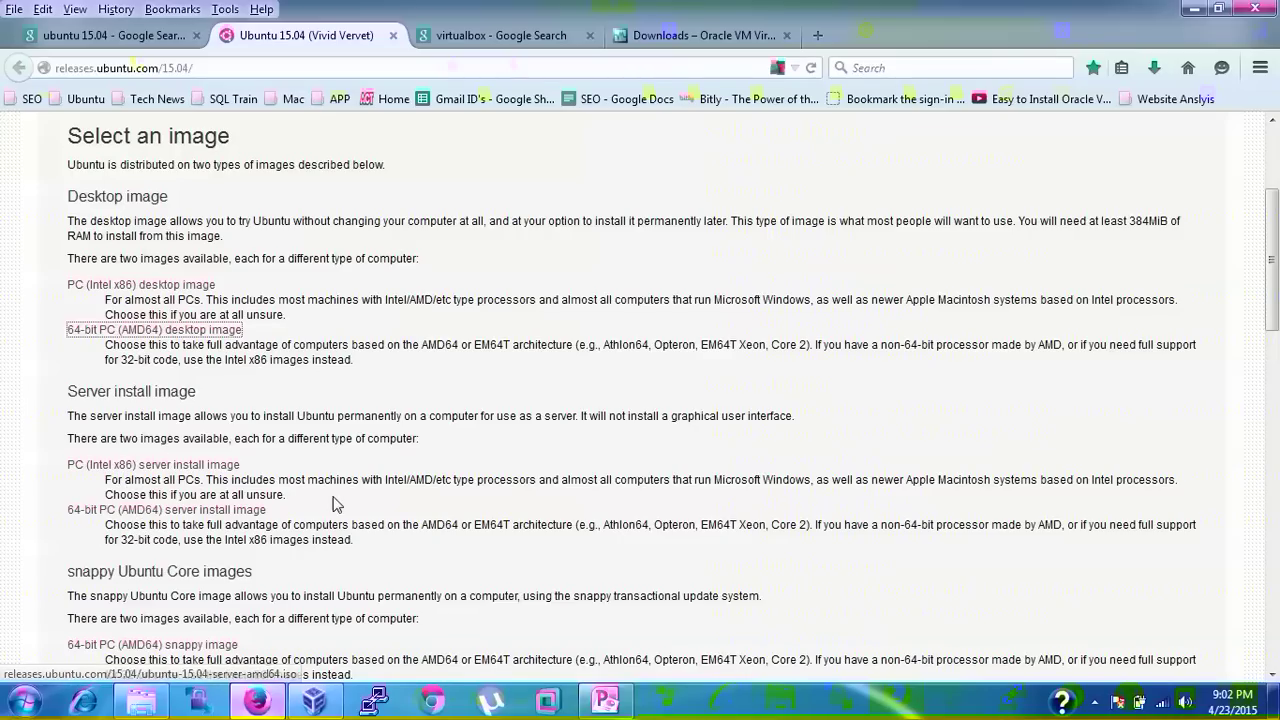
scroll(335, 505, down, 2)
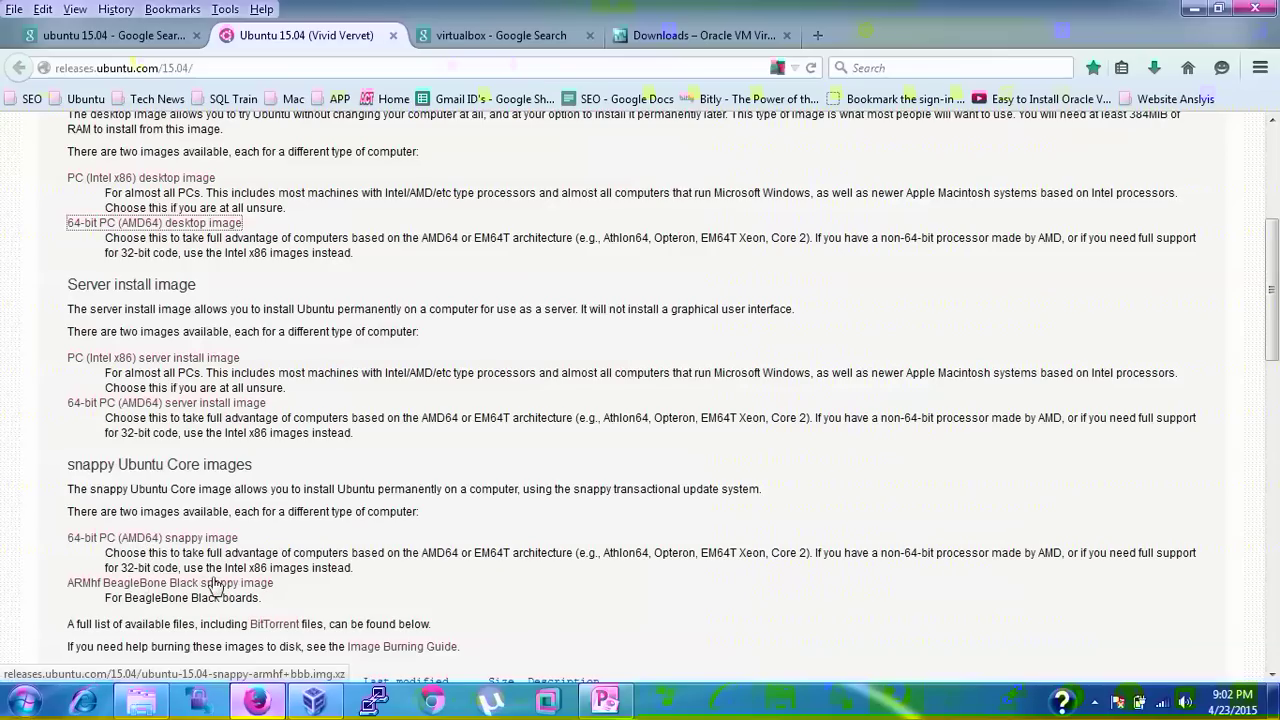
scroll(296, 567, down, 2)
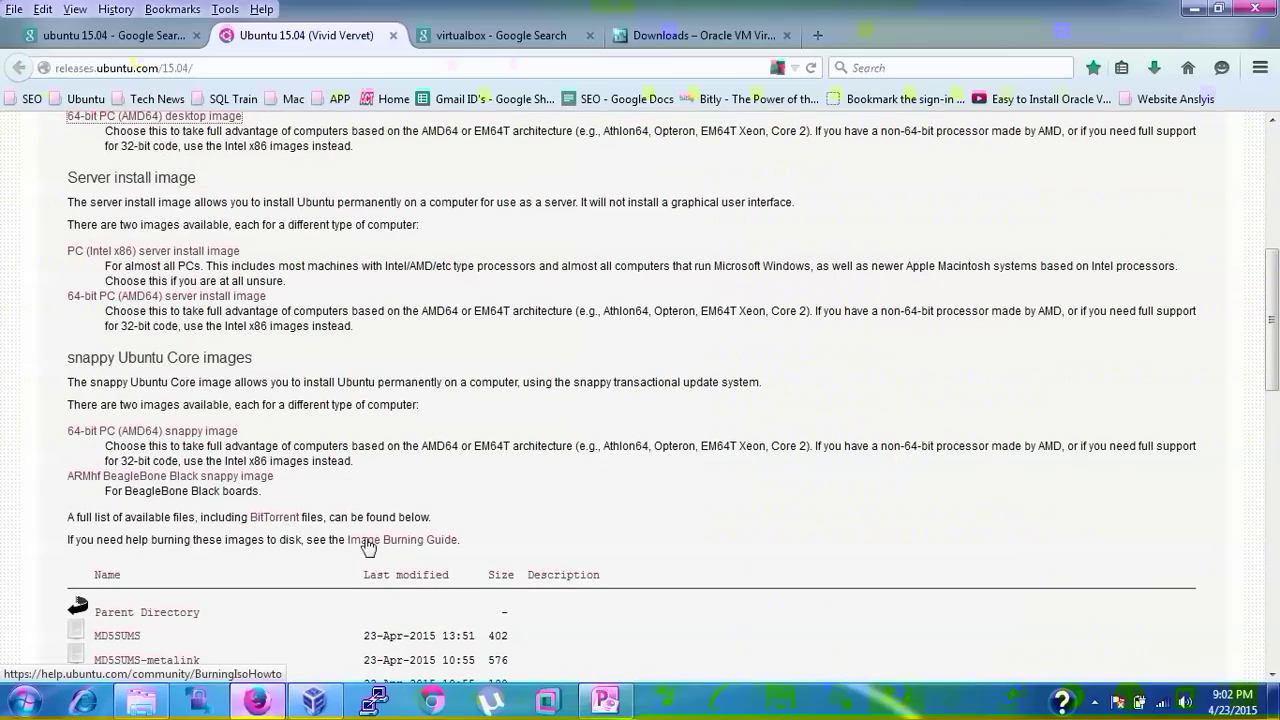
scroll(405, 546, down, 10)
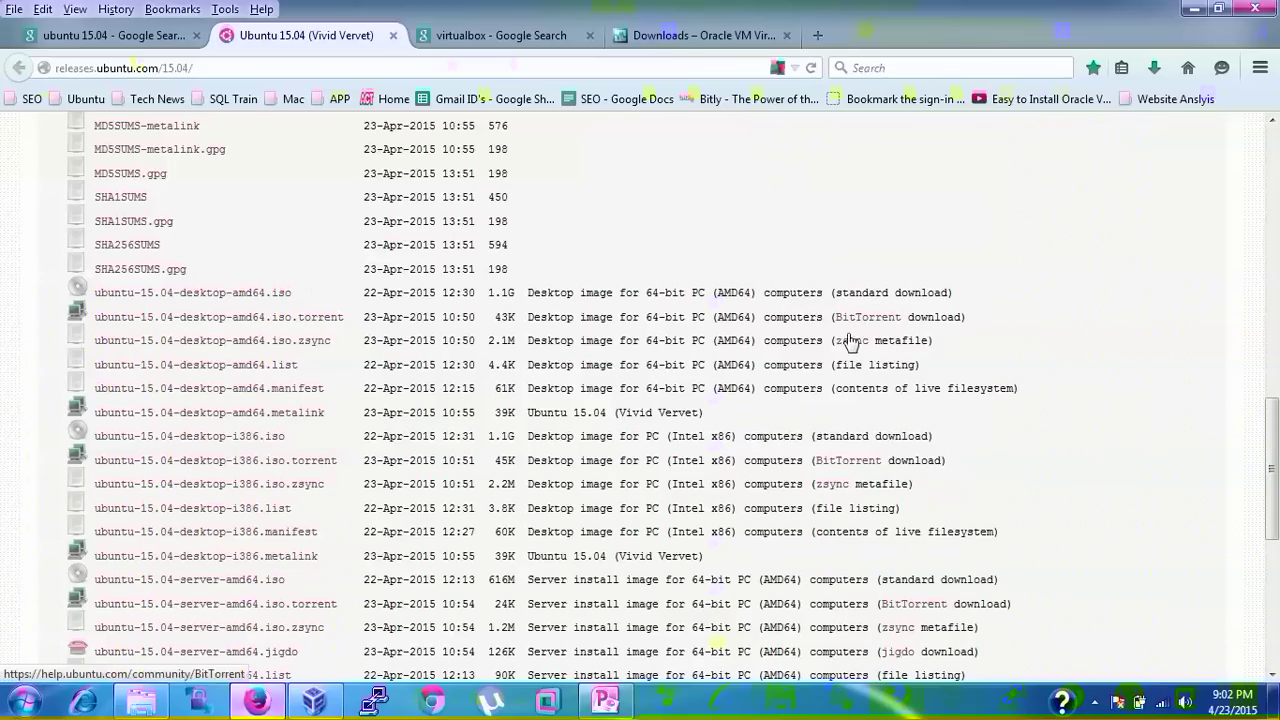
scroll(800, 525, down, 5)
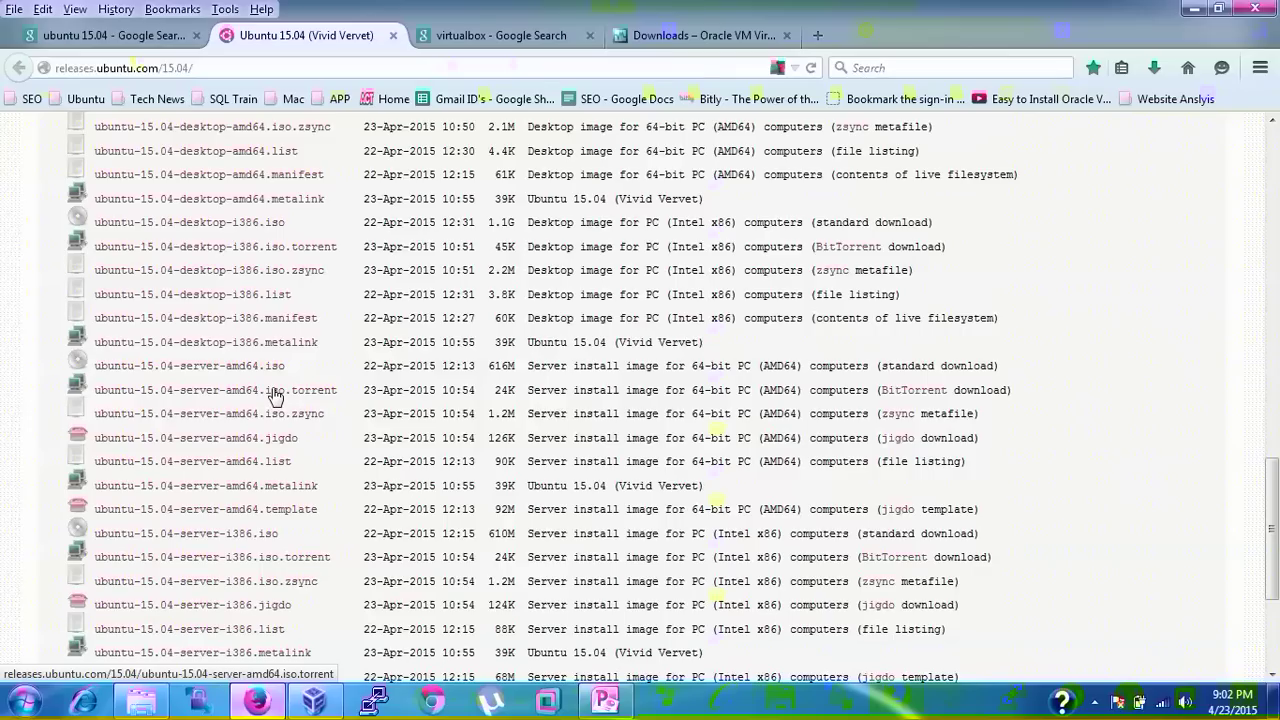
scroll(275, 397, up, 3)
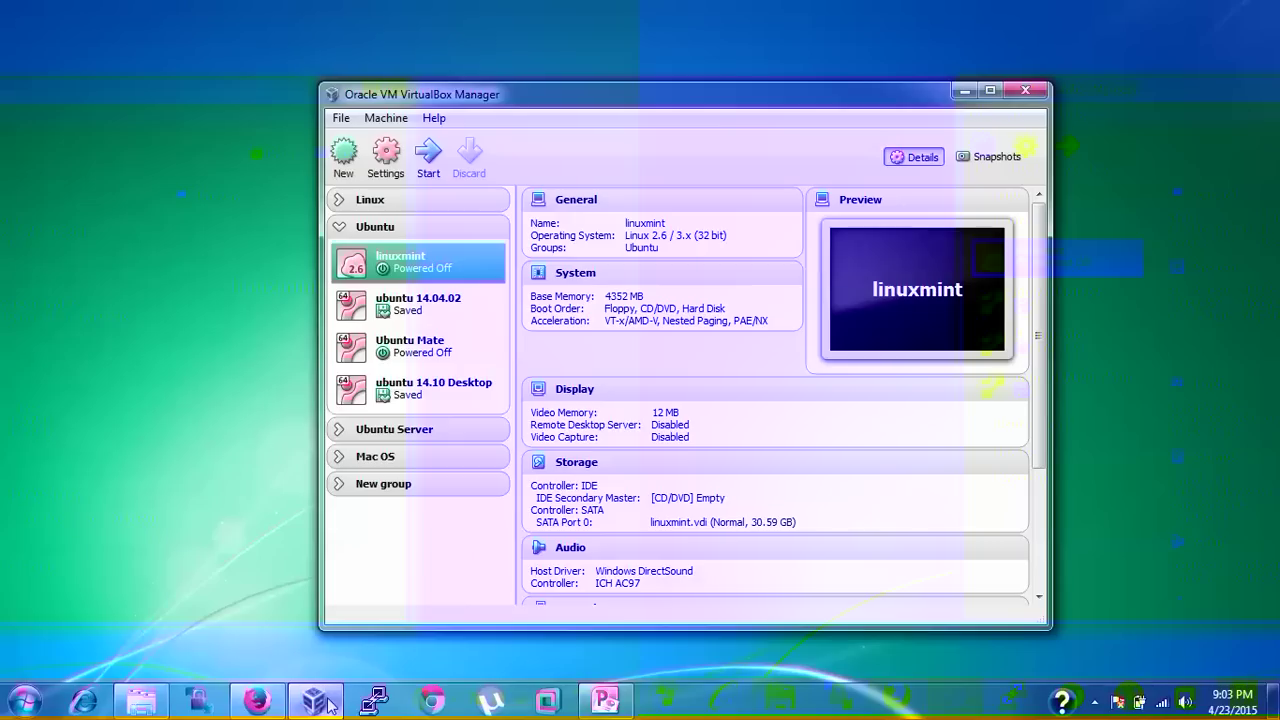
- In Oracle VM VirtualBox Manager, try to set up a new Linux virtual machine named Ubuntu 15.04, version Ubuntu (64 bit)
click(343, 155)
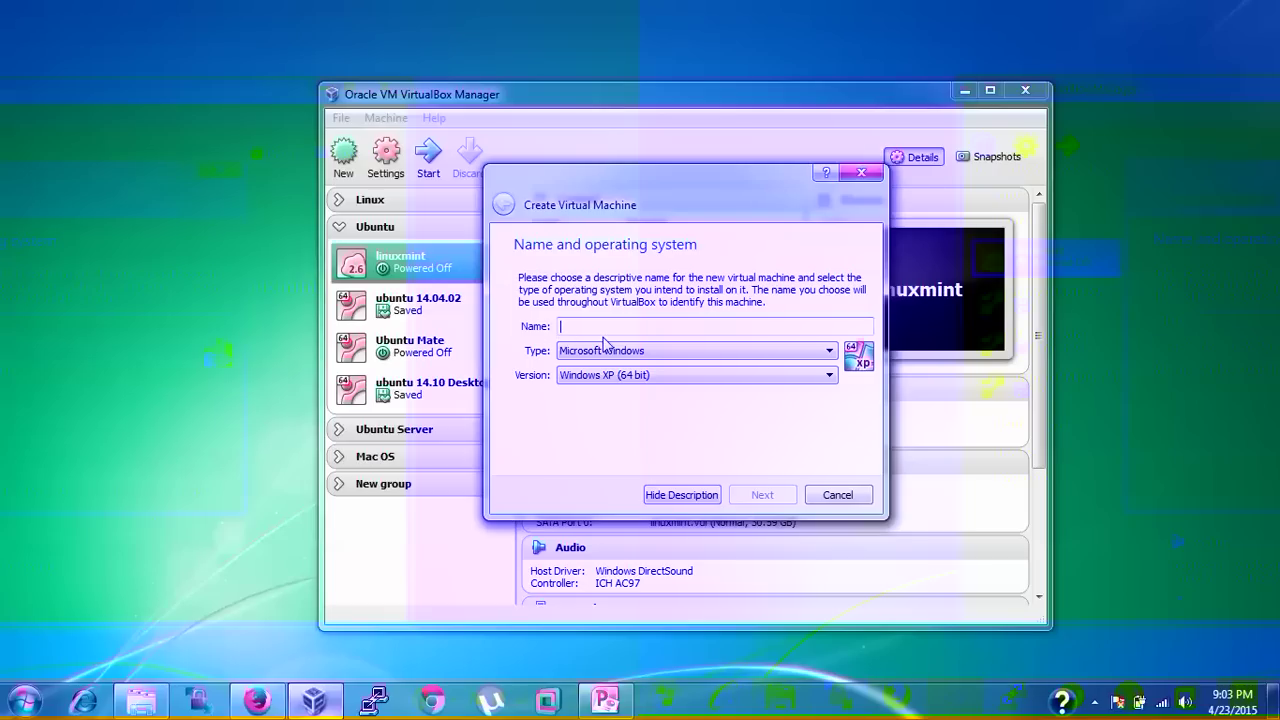
text(Ubuntu 15.04)
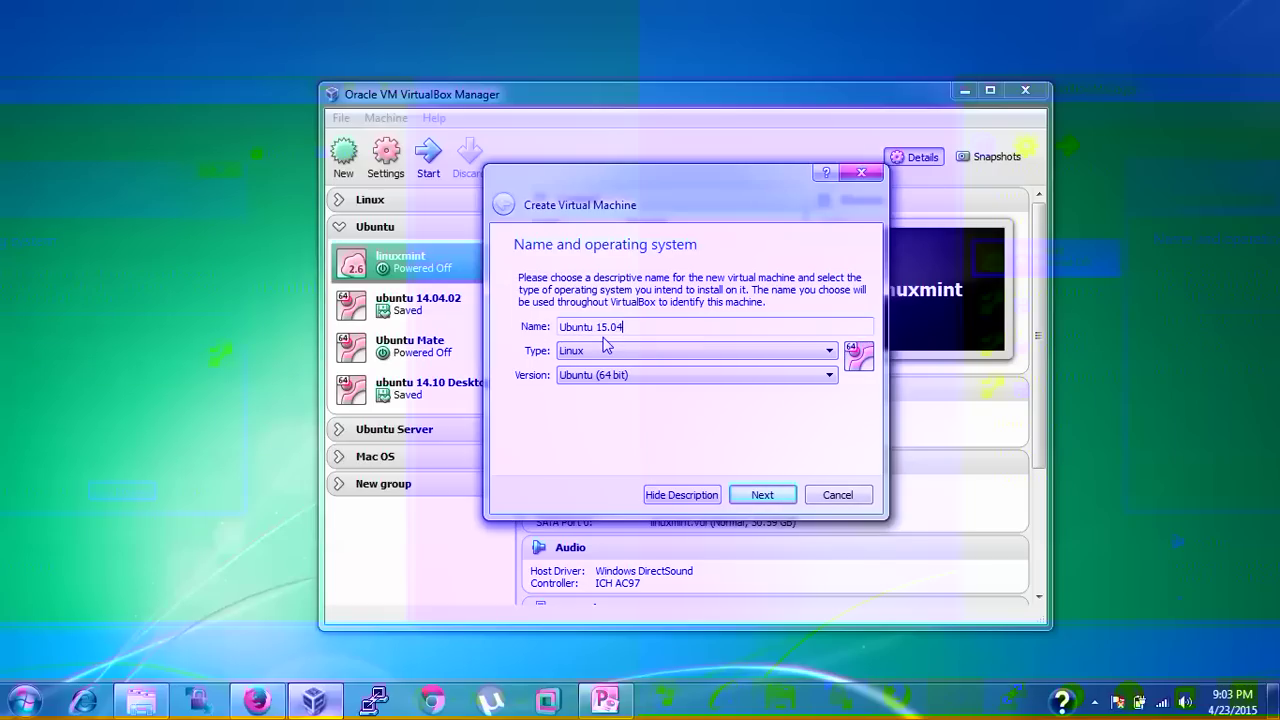
click(646, 377)
click(647, 380)
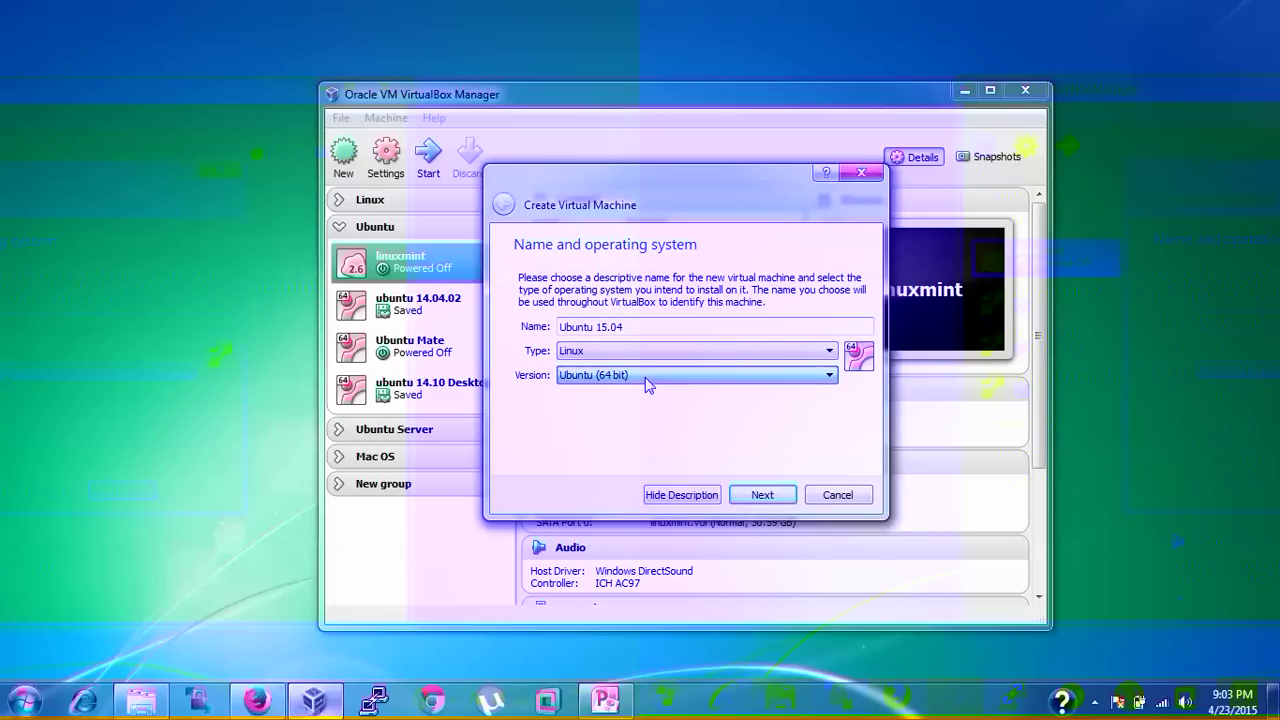
click(648, 378)
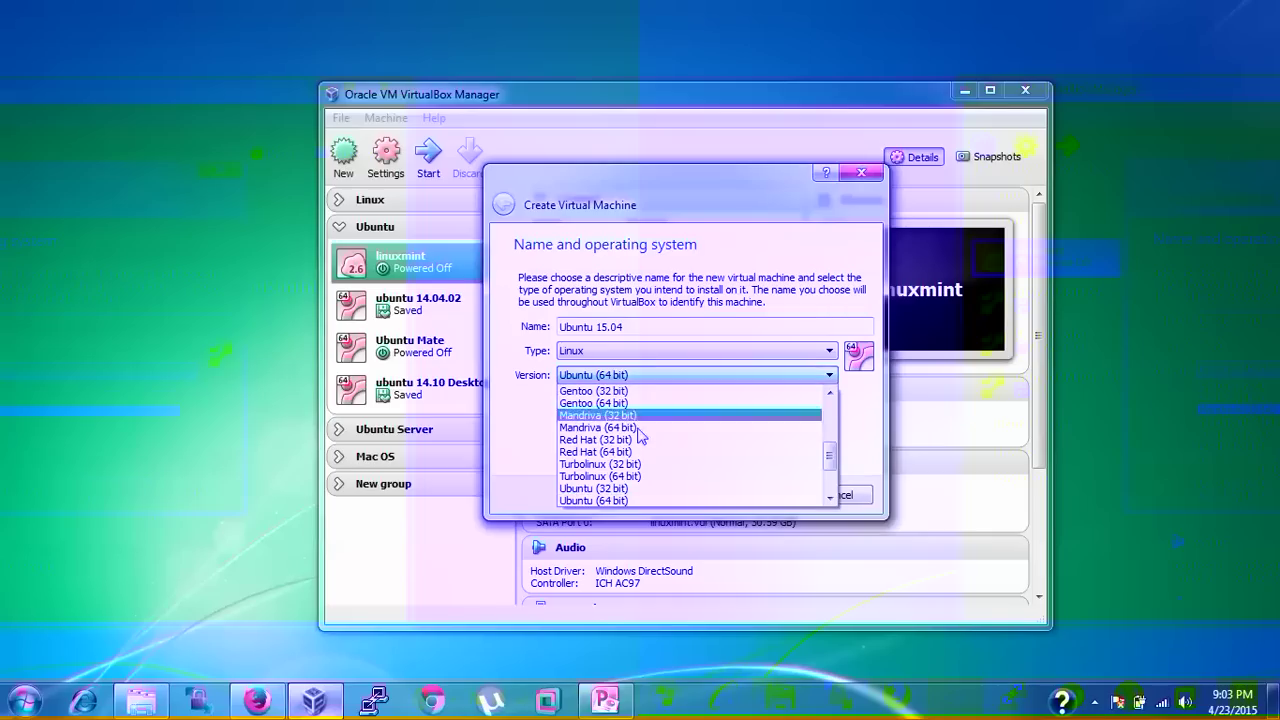
click(622, 501)
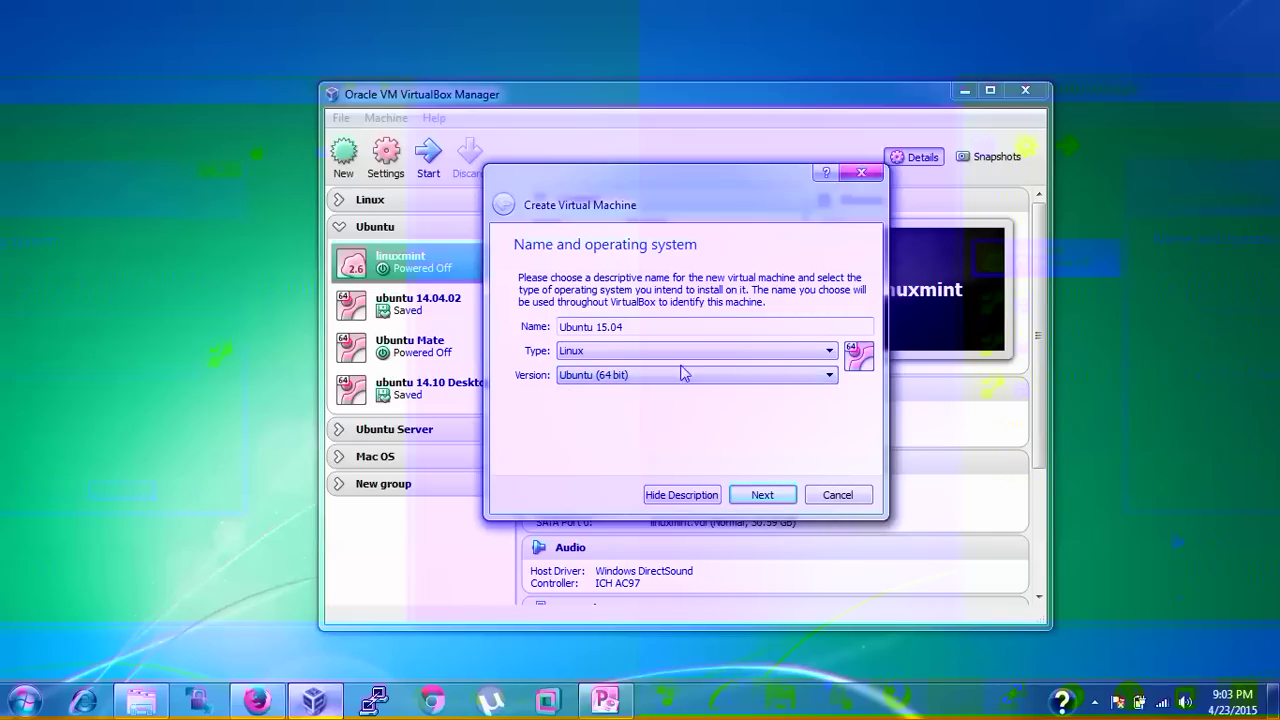
click(761, 498)
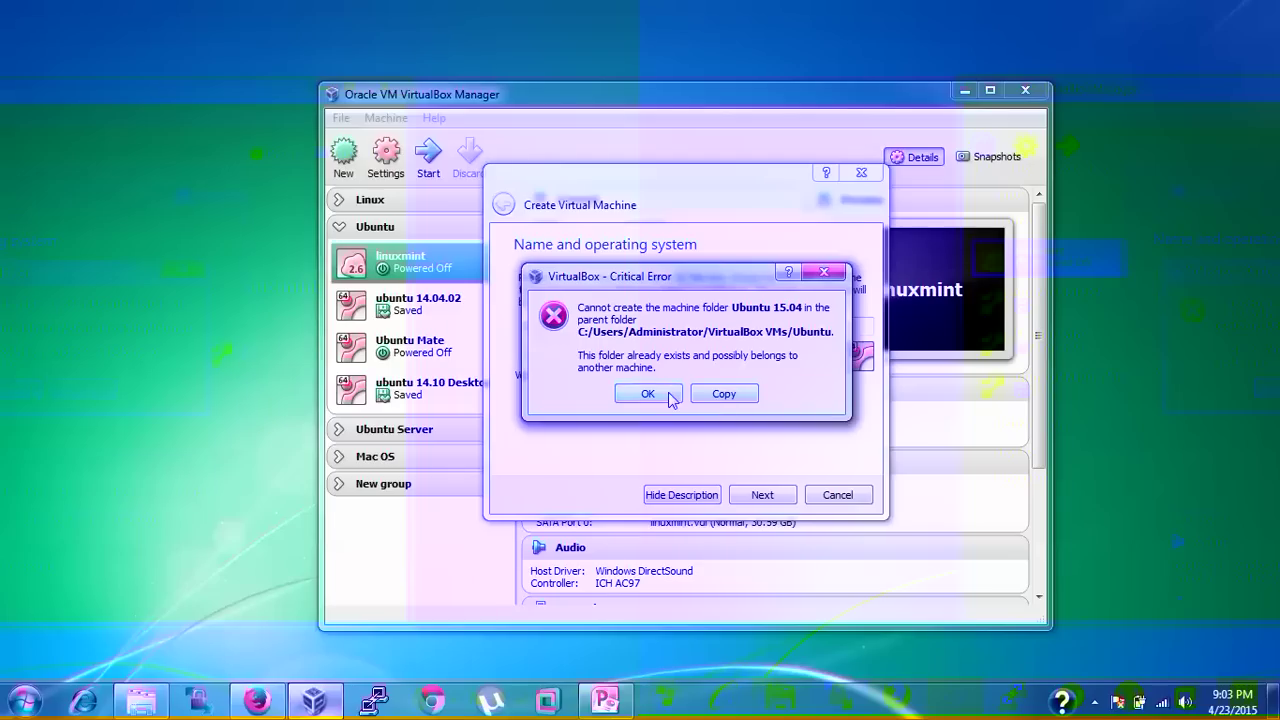
- Rename the new virtual machine as Ubuntu 15.04 VV and set its memory size to about 4994 MB
click(648, 394)
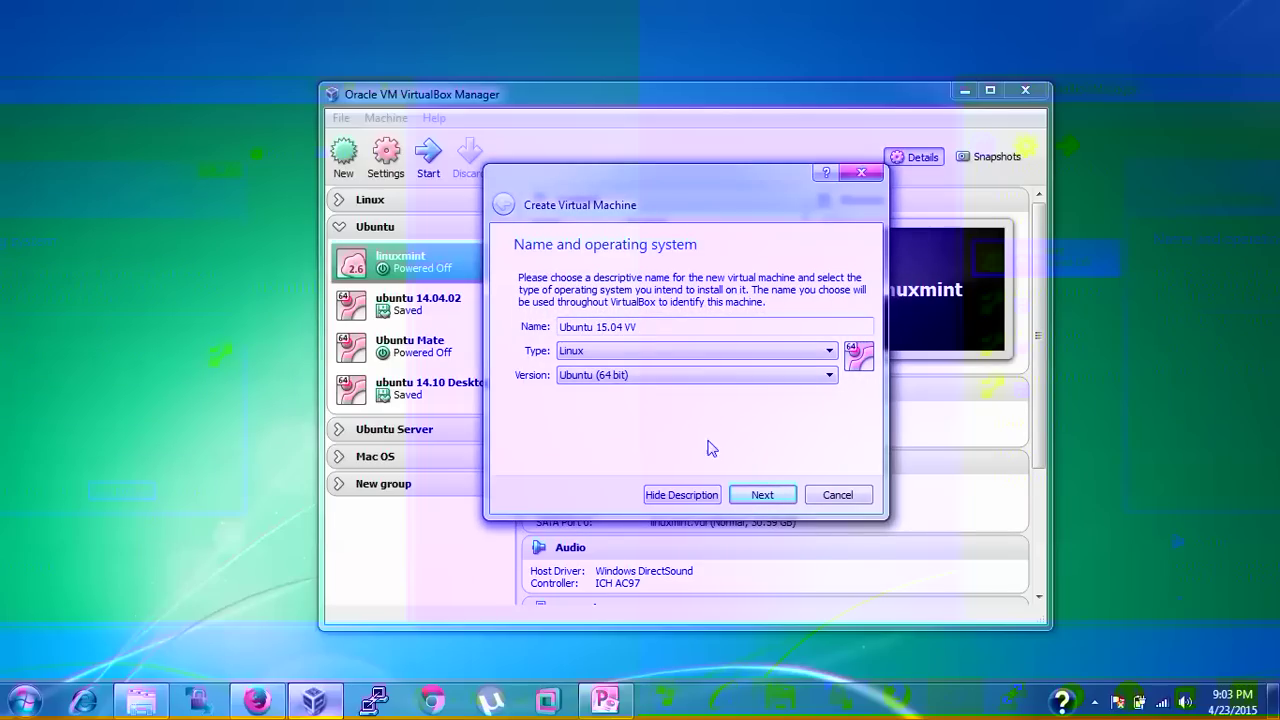
click(760, 492)
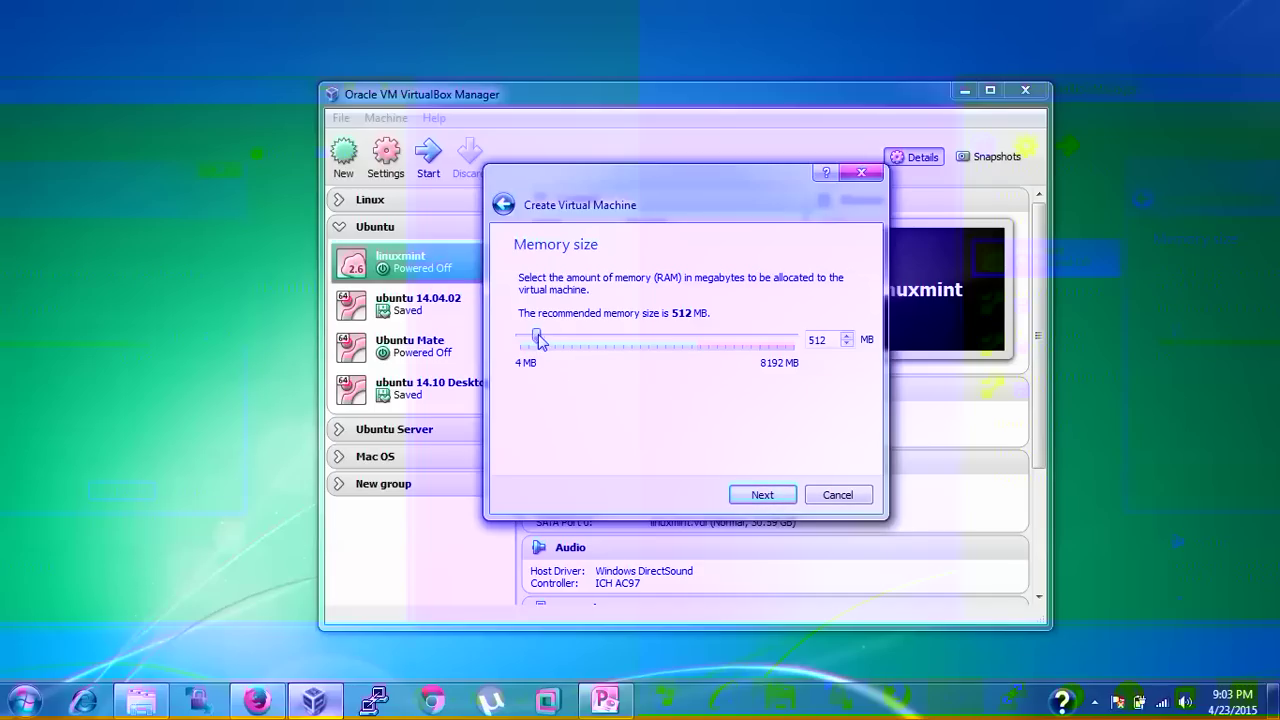
drag(538, 340, 693, 350)
click(762, 494)
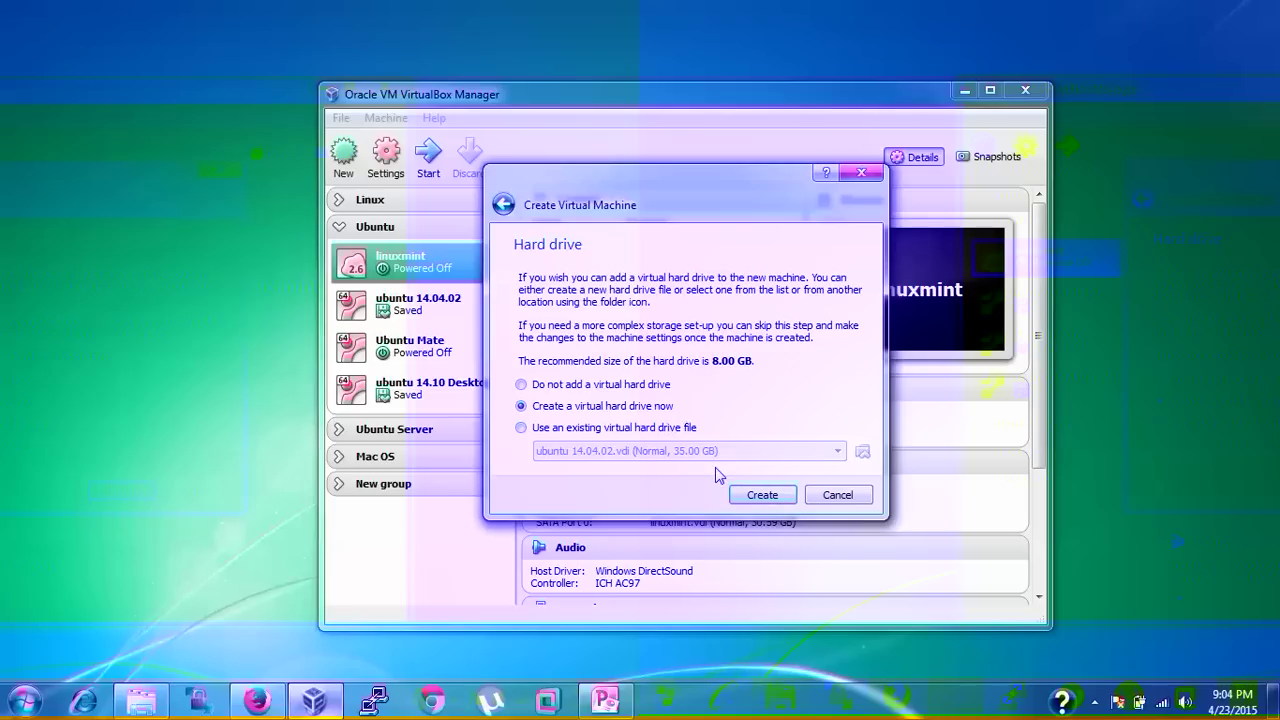
- Create a new virtual hard drive of type VDI (VirtualBox Disk Image) with dynamically allocated storage
click(756, 495)
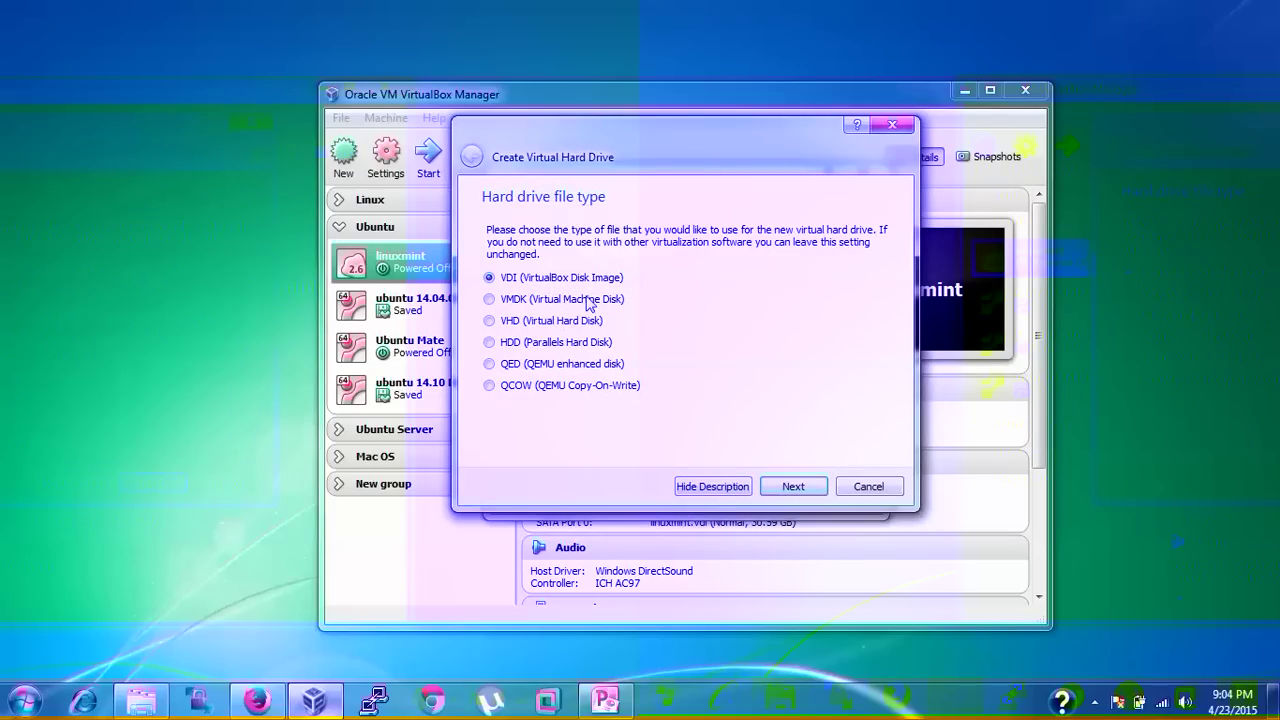
click(805, 492)
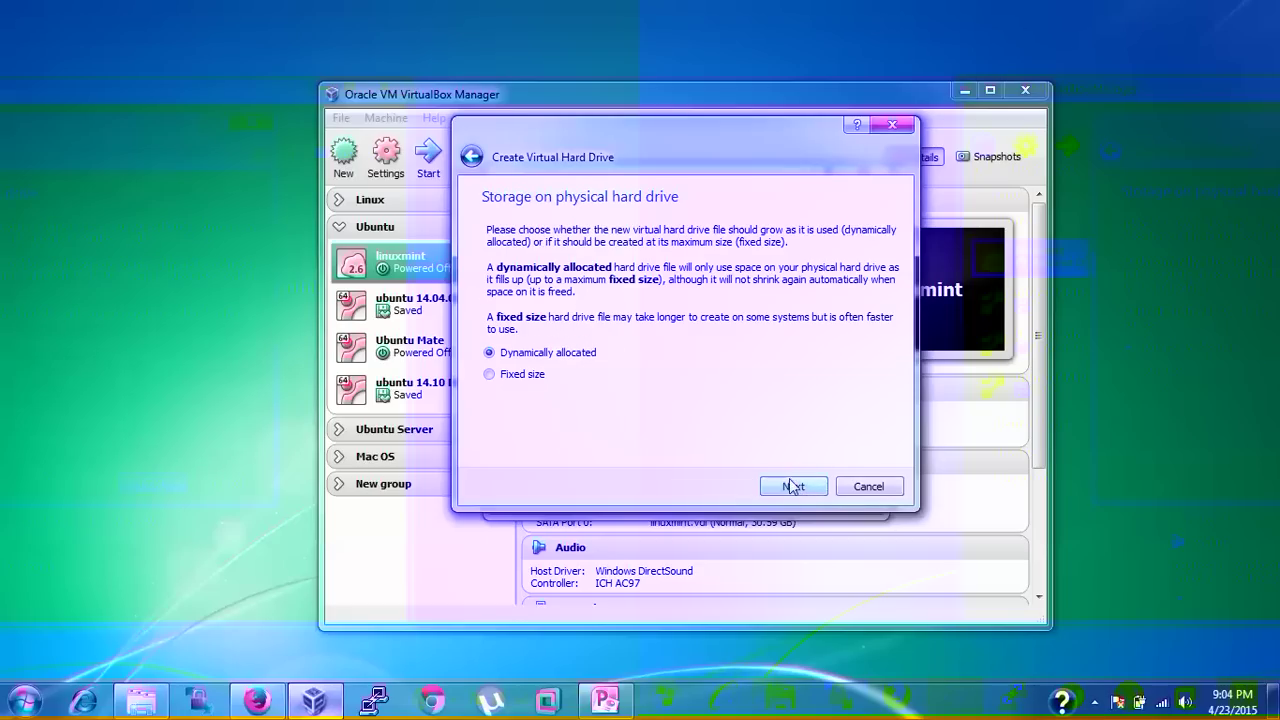
click(798, 487)
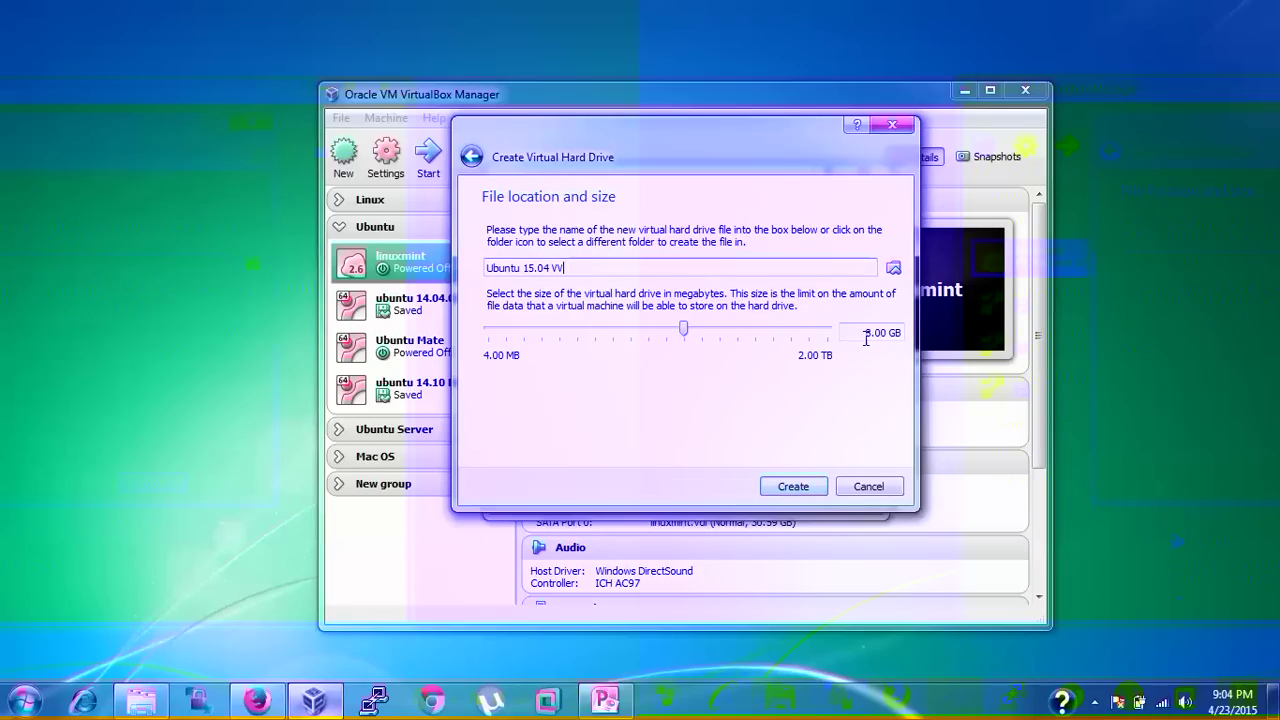
- Create the virtual hard drive with a size of 30 GB at F:\Virtual Box\64 Bit\Ubuntu 15.04 VV.vdi
click(869, 332)
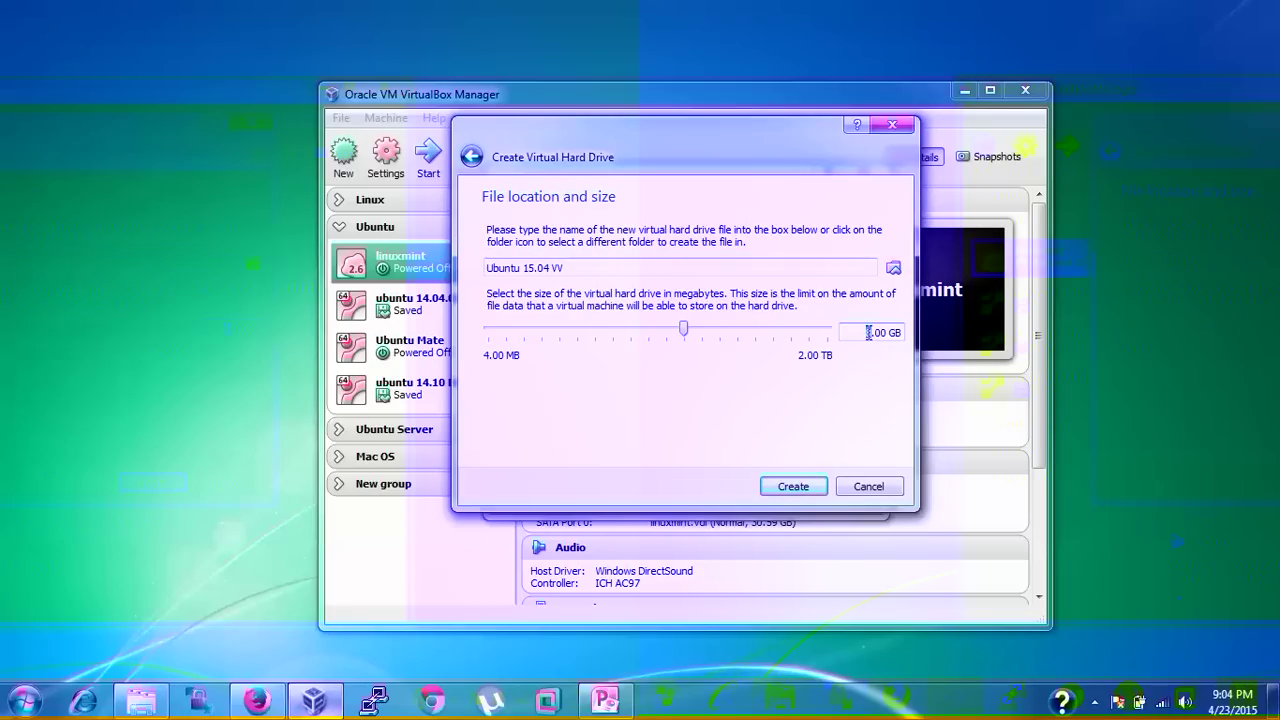
key(Delete)
text(30)
click(1101, 357)
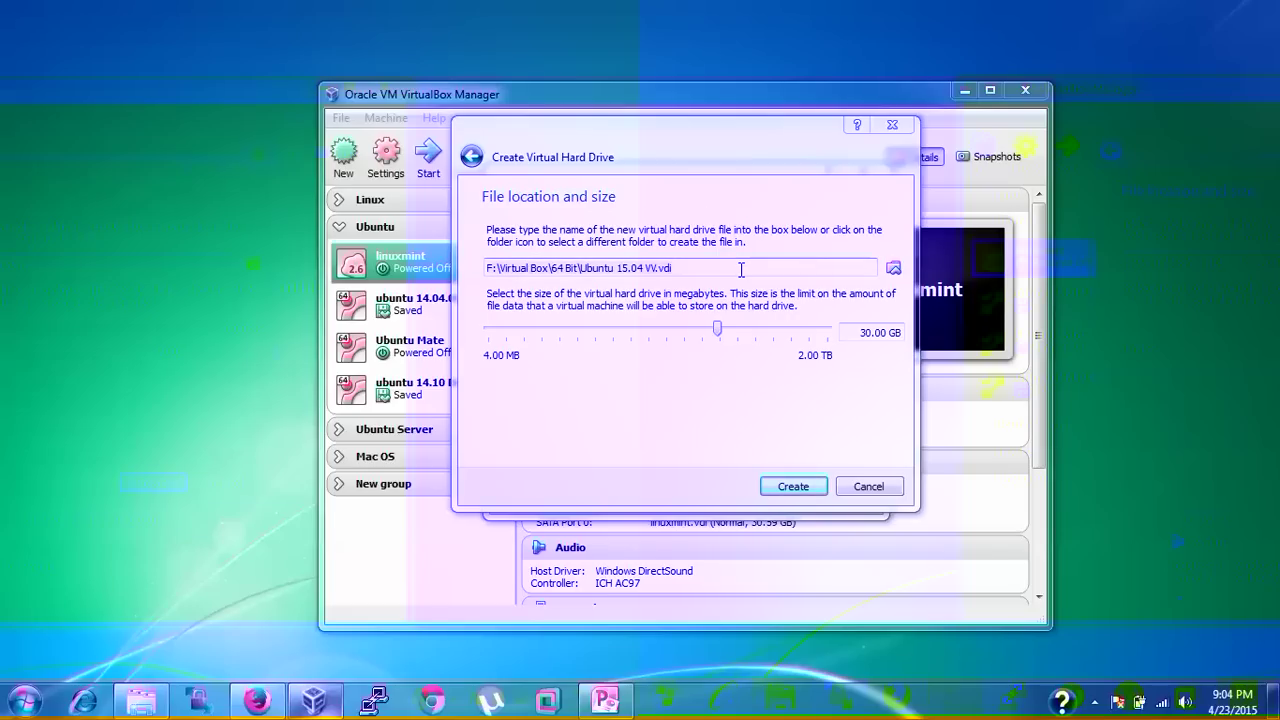
click(795, 487)
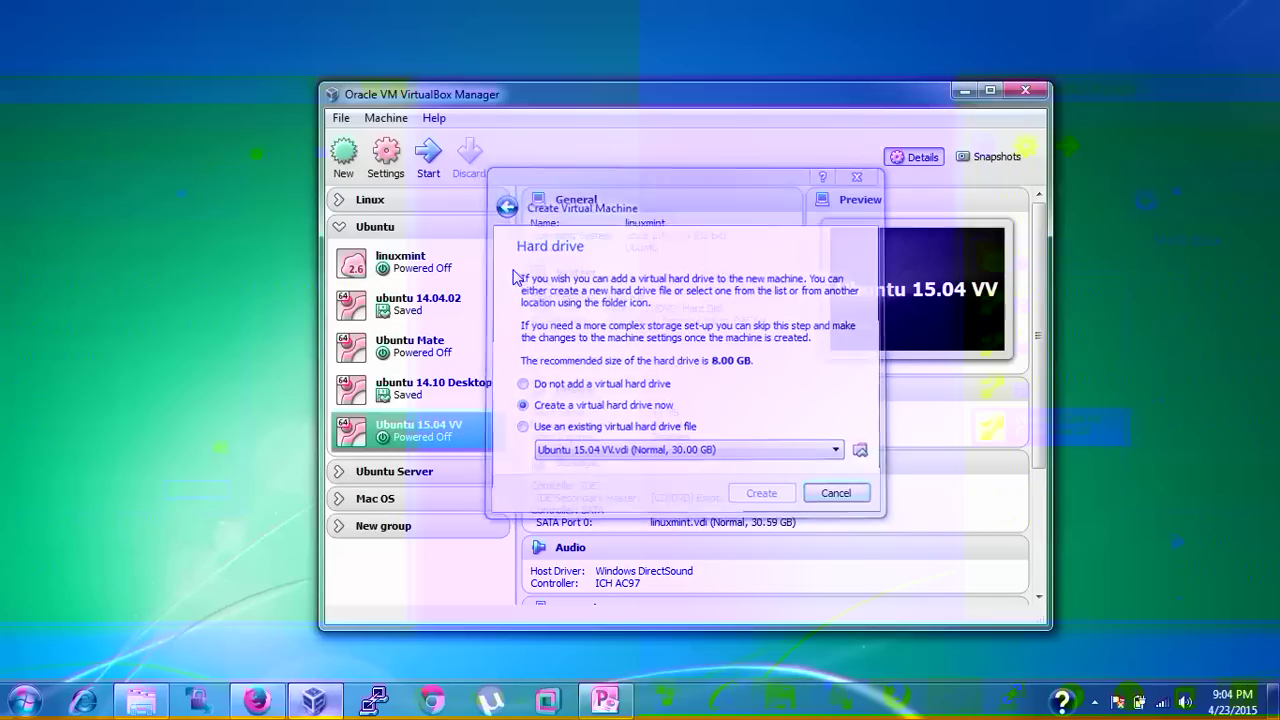
- Disable Floppy in the boot order in the Ubuntu 15.04 VV system settings
click(388, 157)
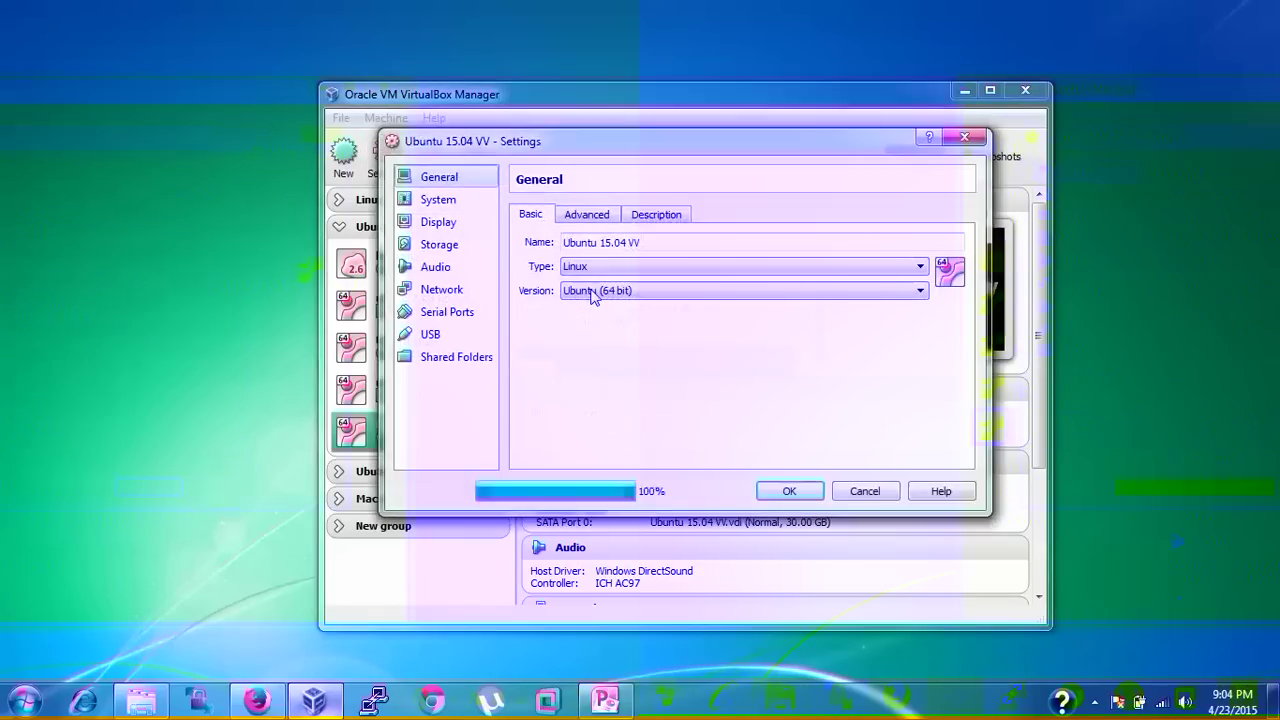
click(459, 204)
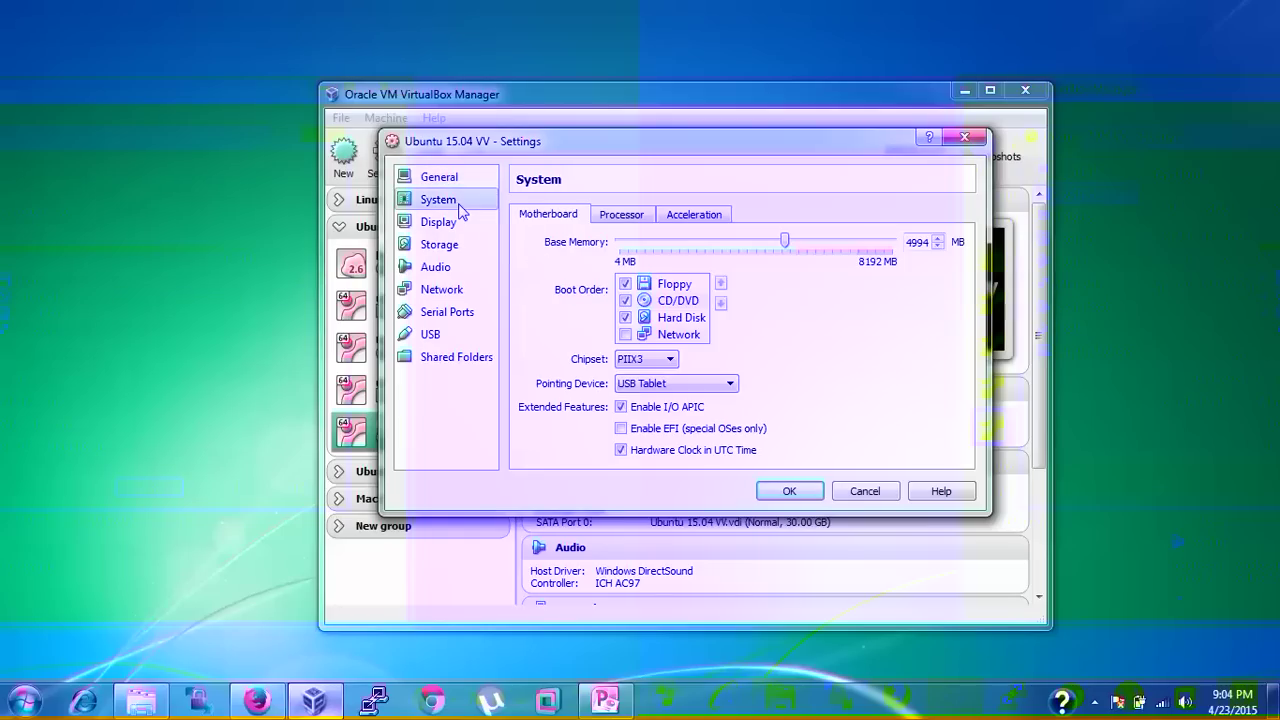
click(625, 284)
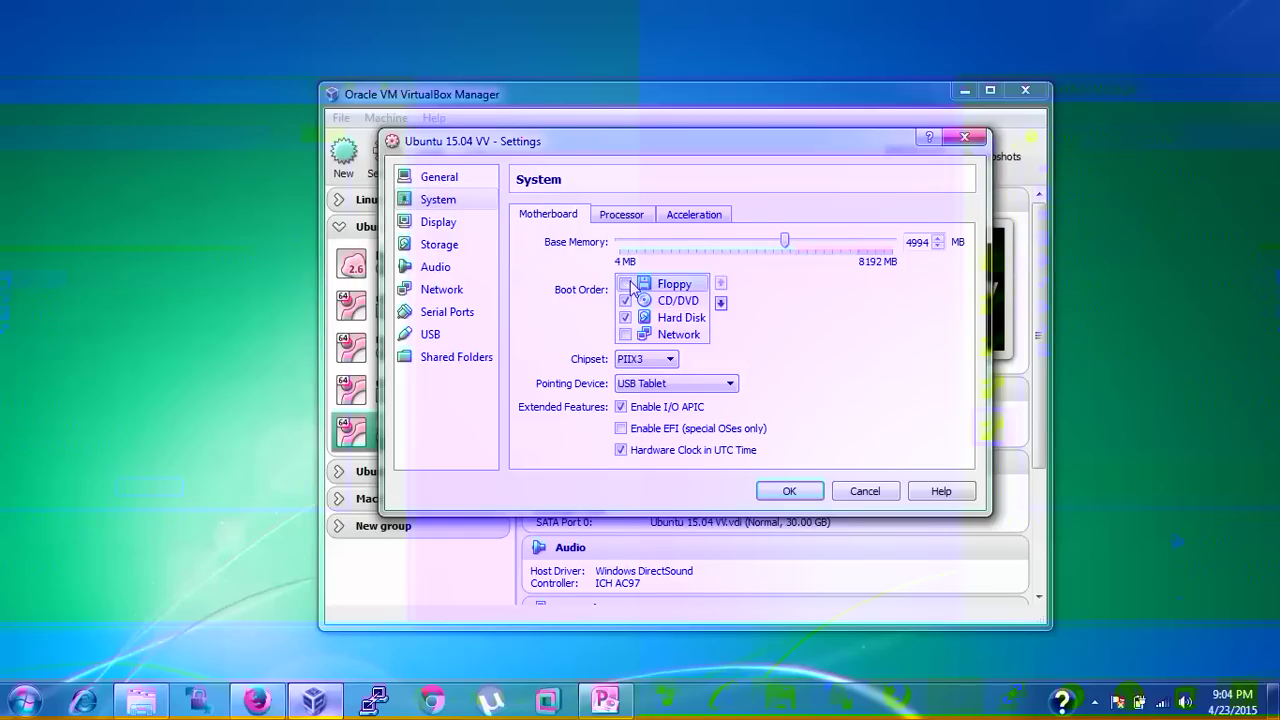
- Review the processor, acceleration and display settings of the Ubuntu 15.04 VV machine
click(635, 215)
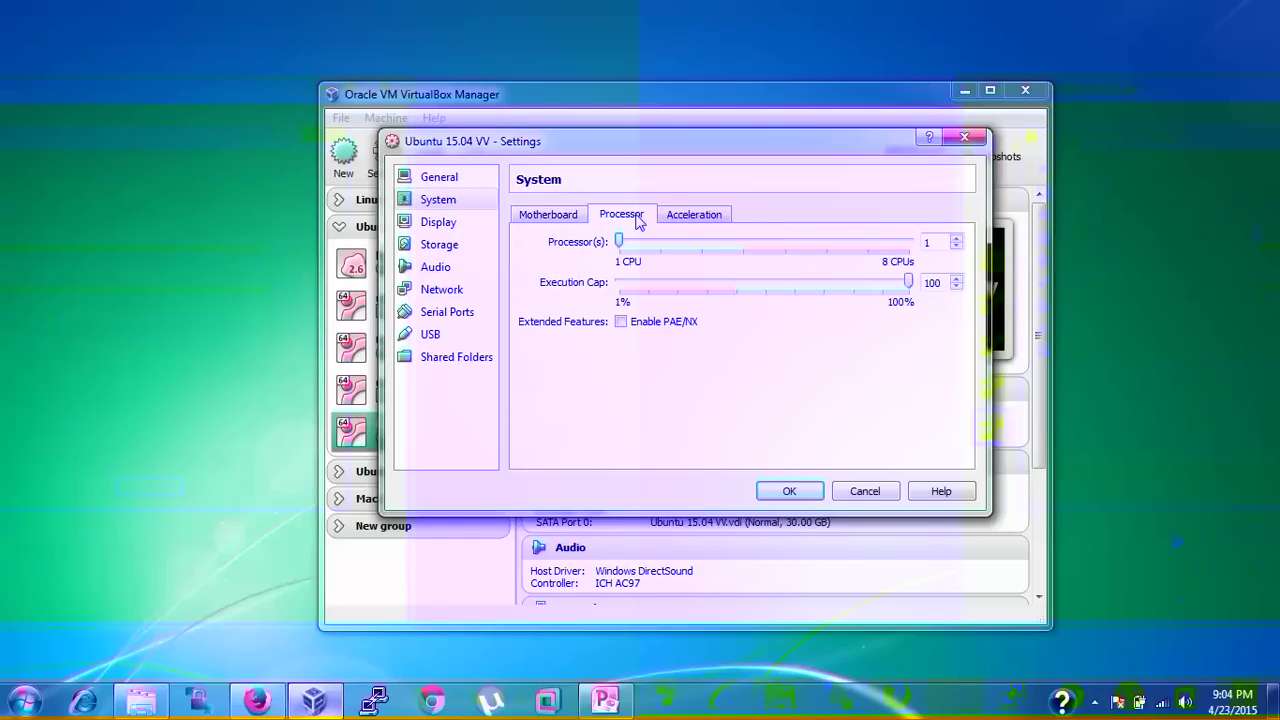
click(650, 326)
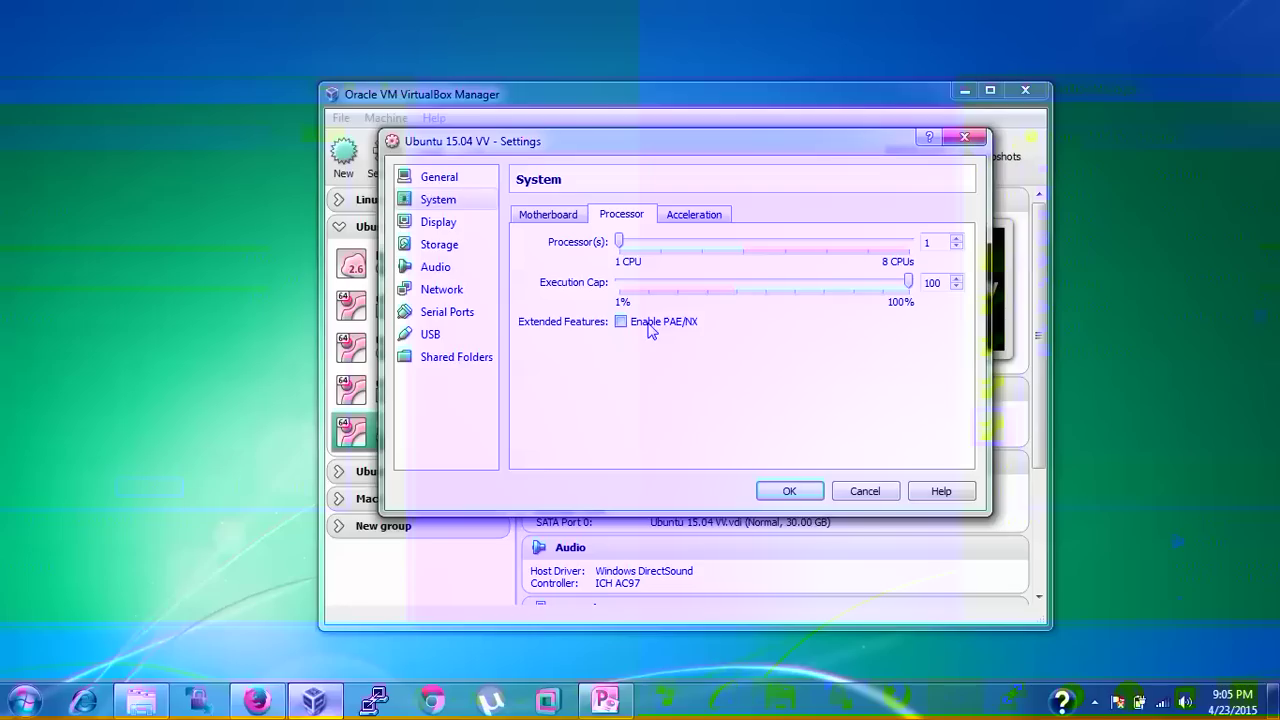
click(695, 216)
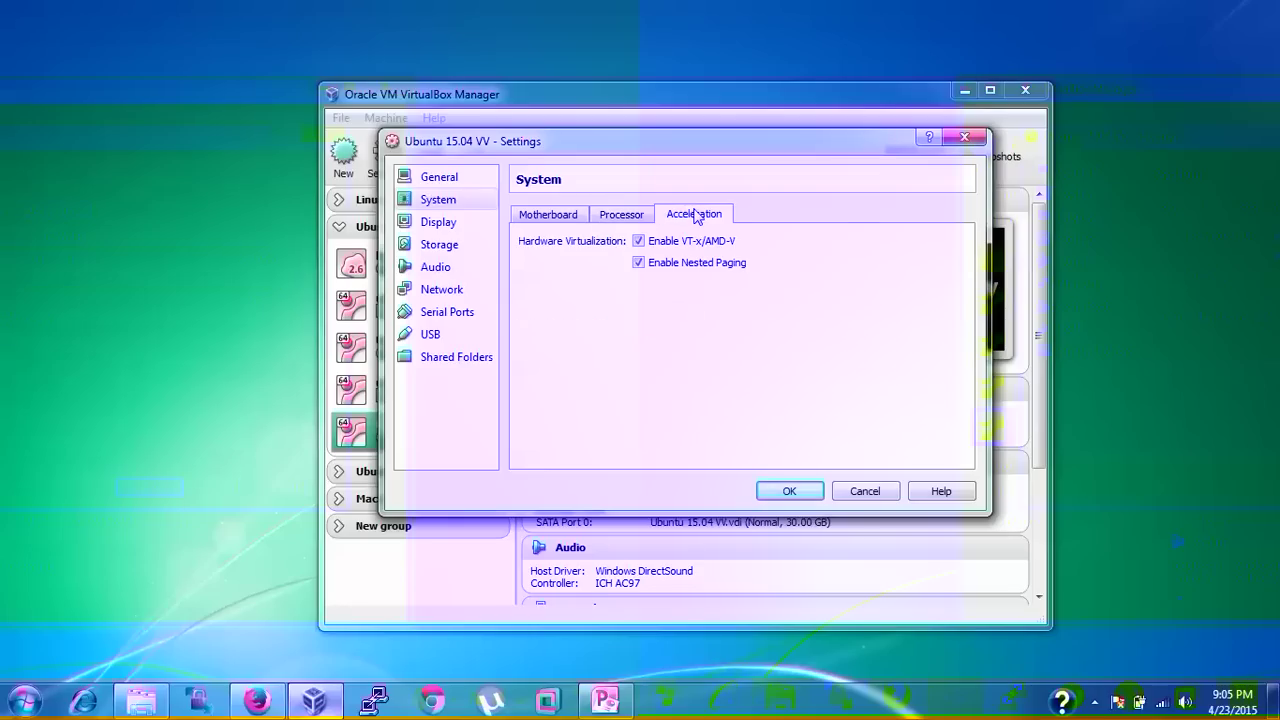
click(440, 223)
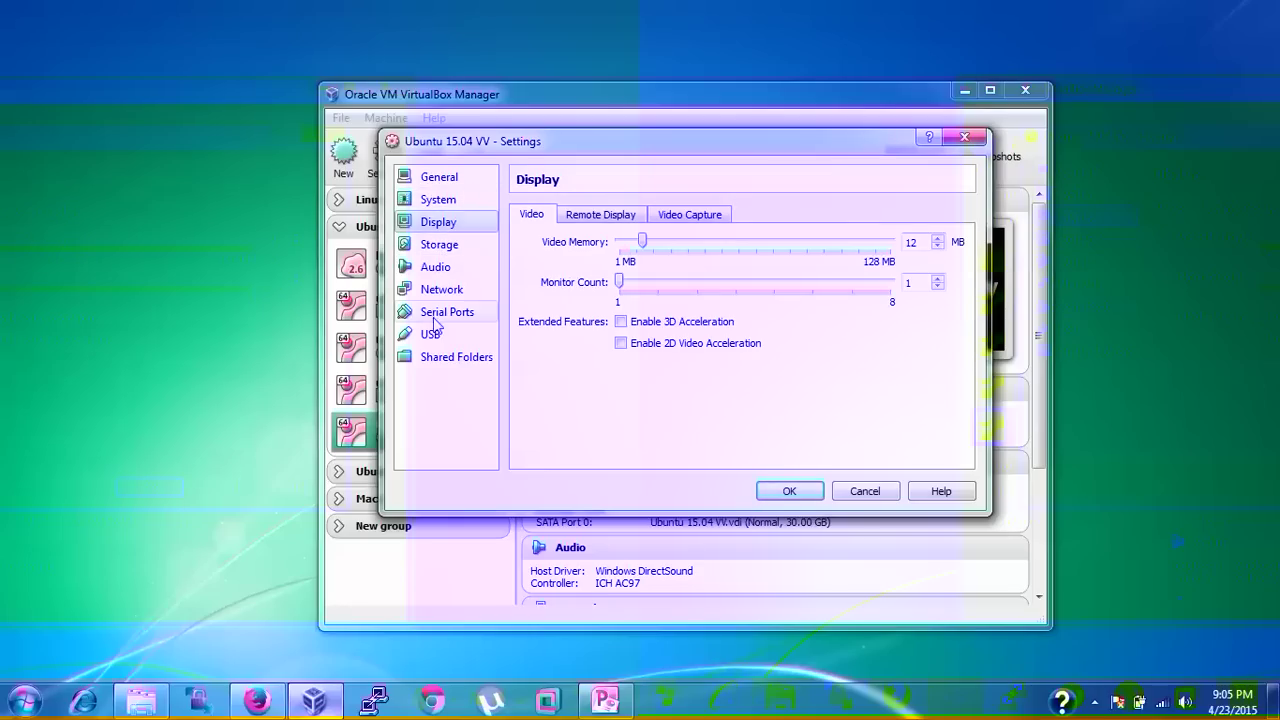
- Load the ubuntu-15.04-desktop-amd64 disc image into the empty IDE optical drive of the Ubuntu 15.04 VV machine
click(463, 247)
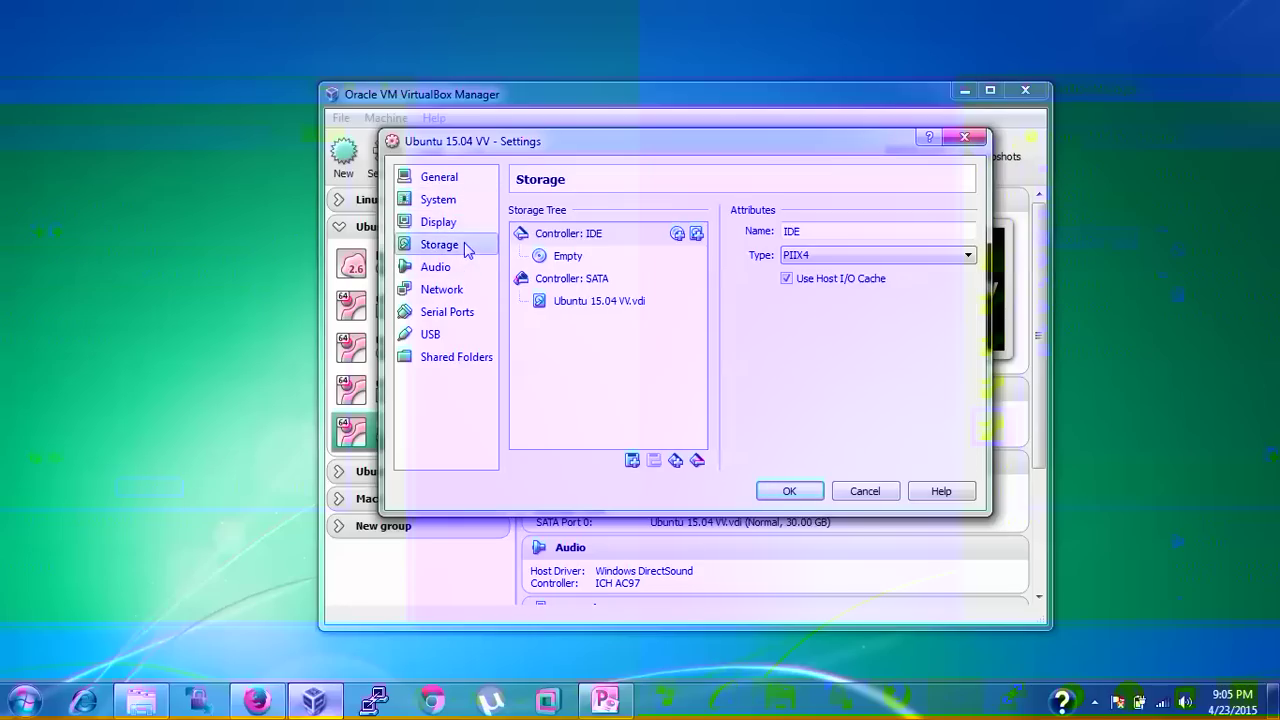
click(597, 265)
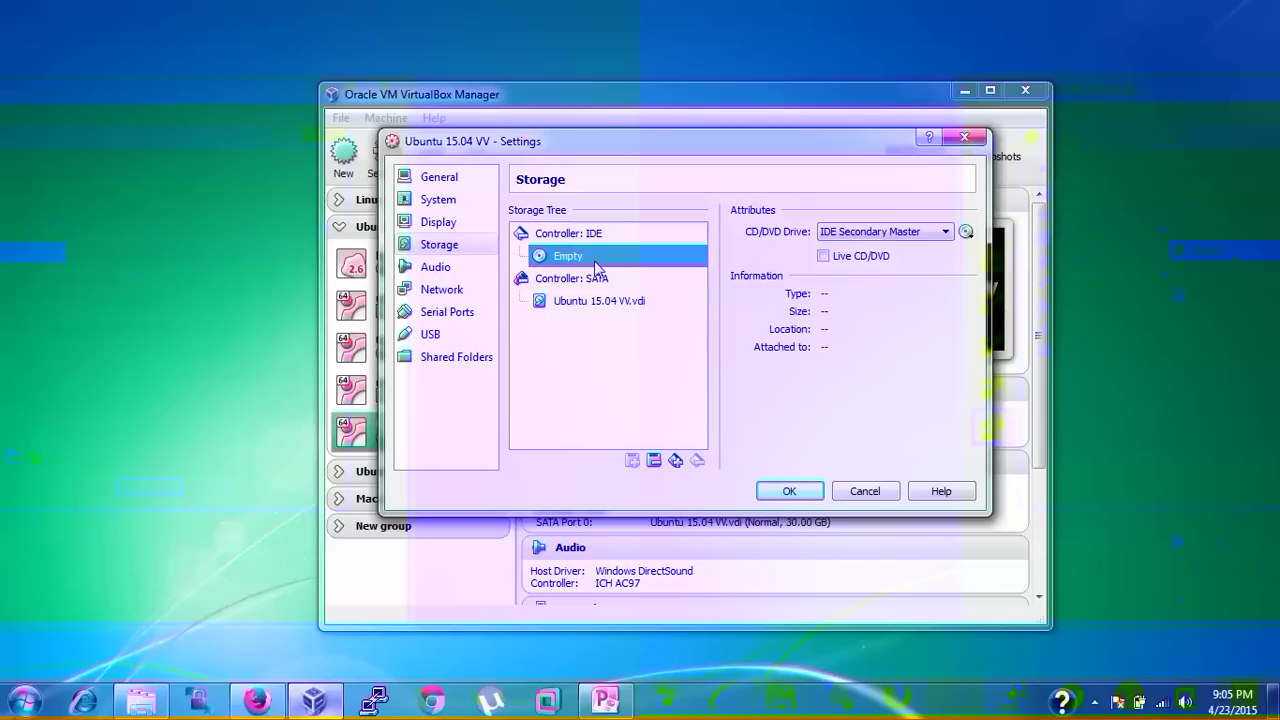
click(967, 233)
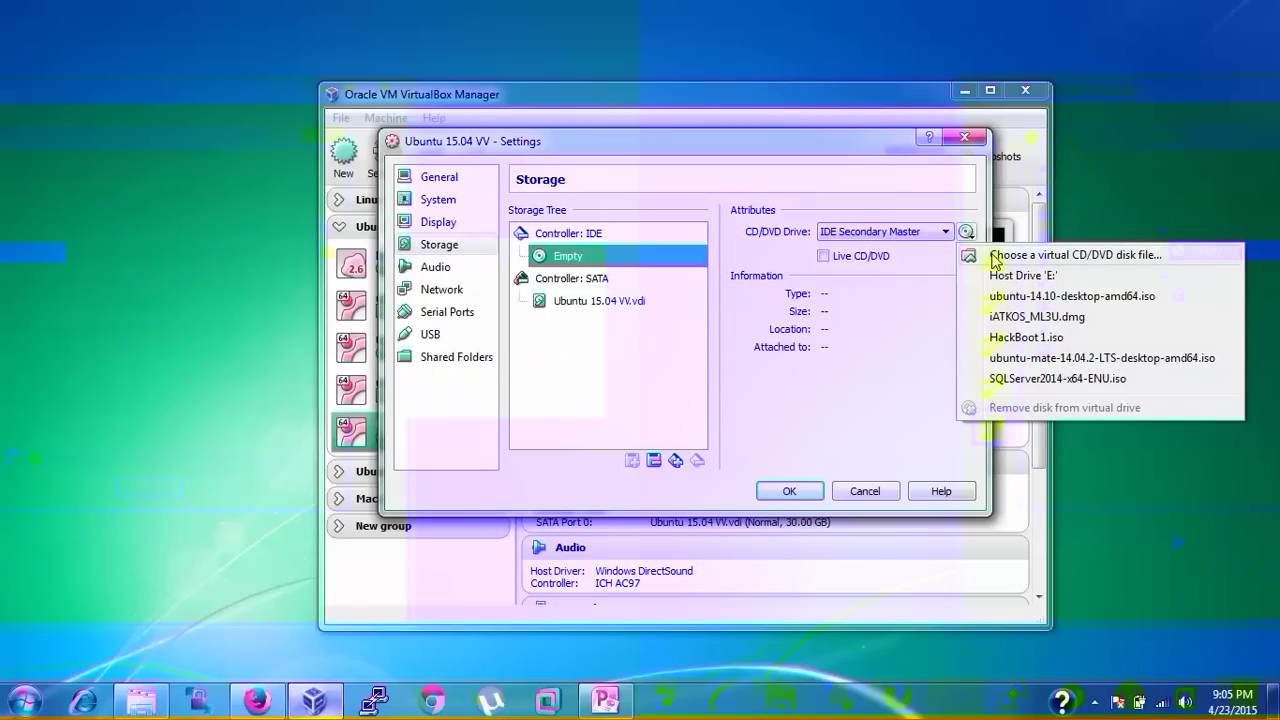
click(995, 257)
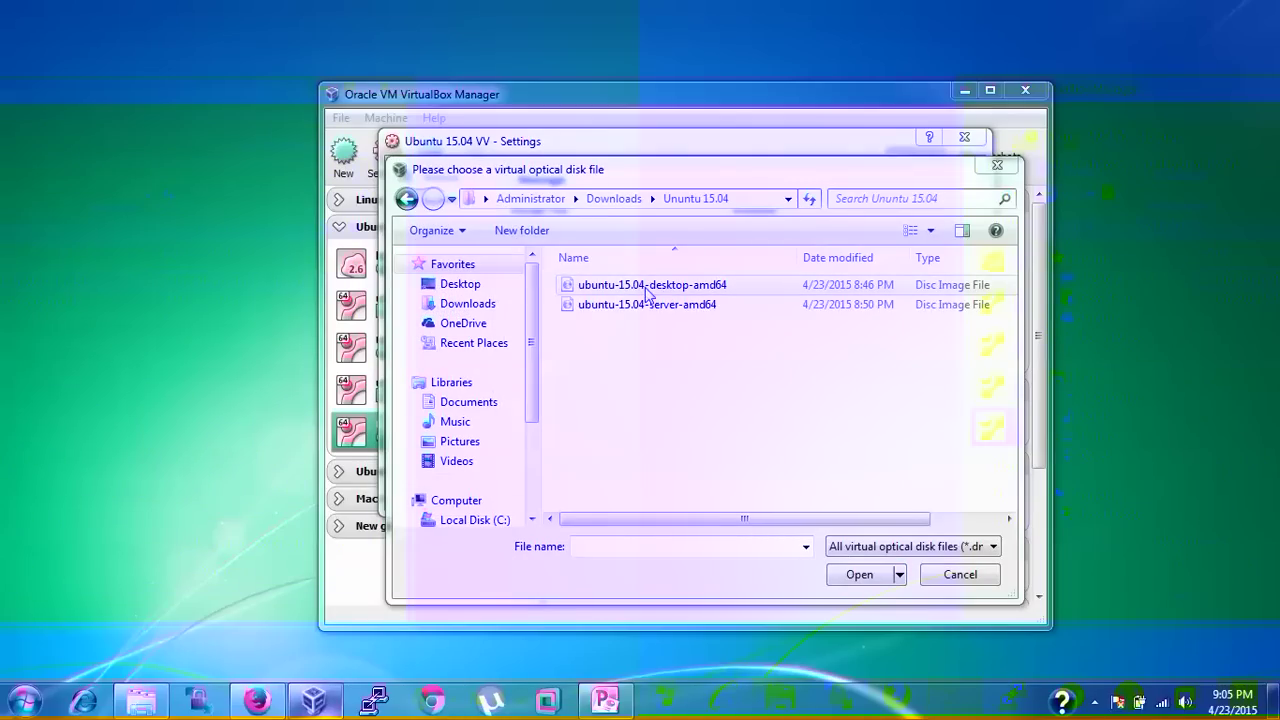
double_click(656, 287)
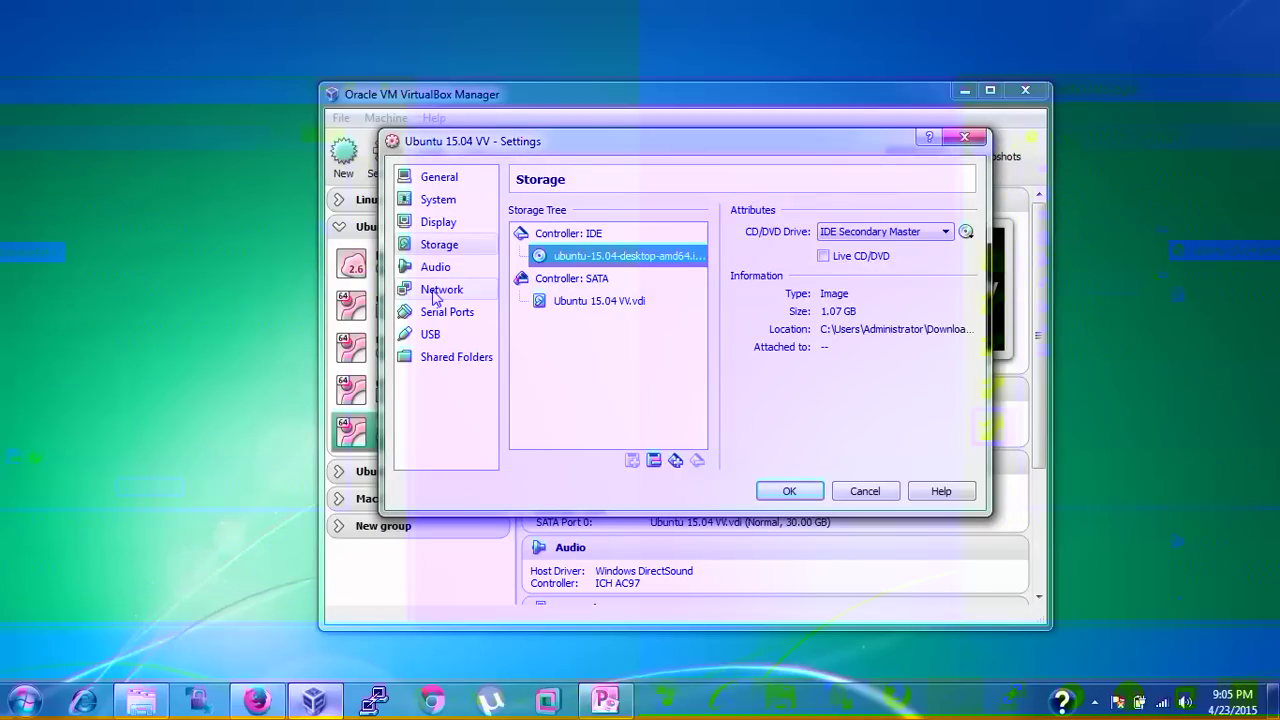
- Attach network Adapter 1 to Bridged Adapter using Intel(R) Centrino(R) Wireless-N 1030, review its advanced options and save the machine settings
click(441, 289)
click(676, 267)
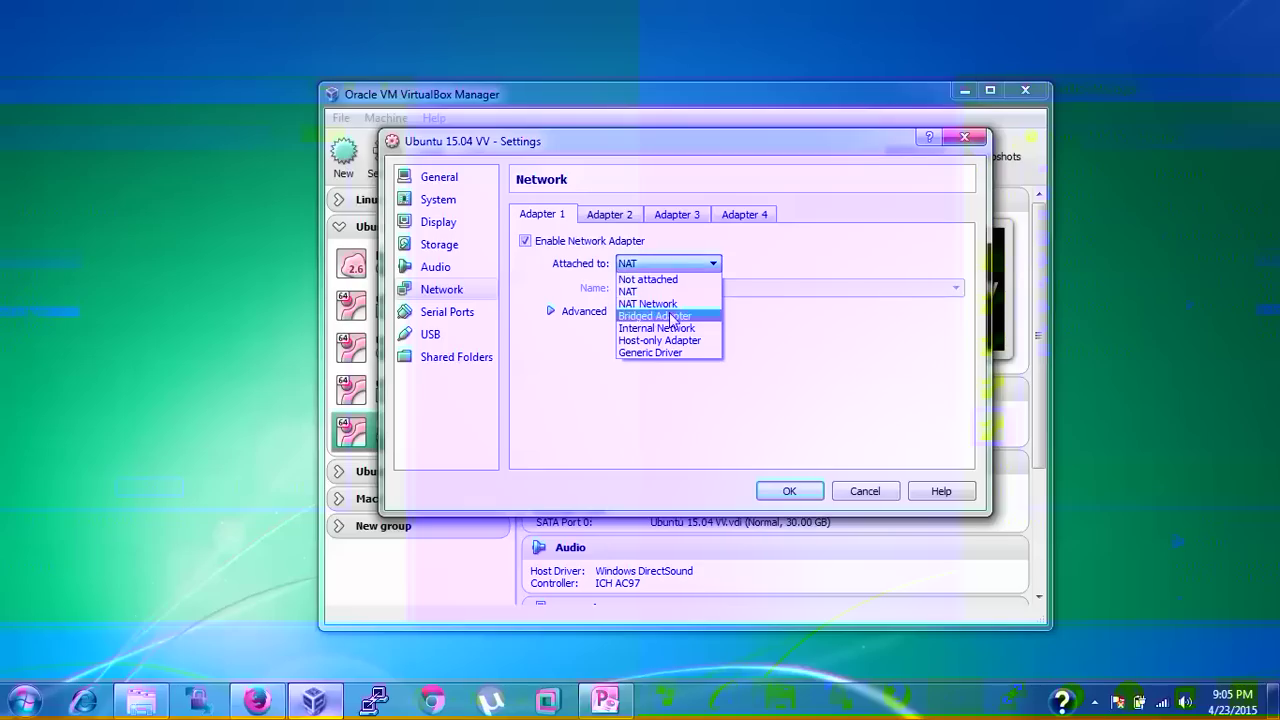
click(670, 312)
click(657, 292)
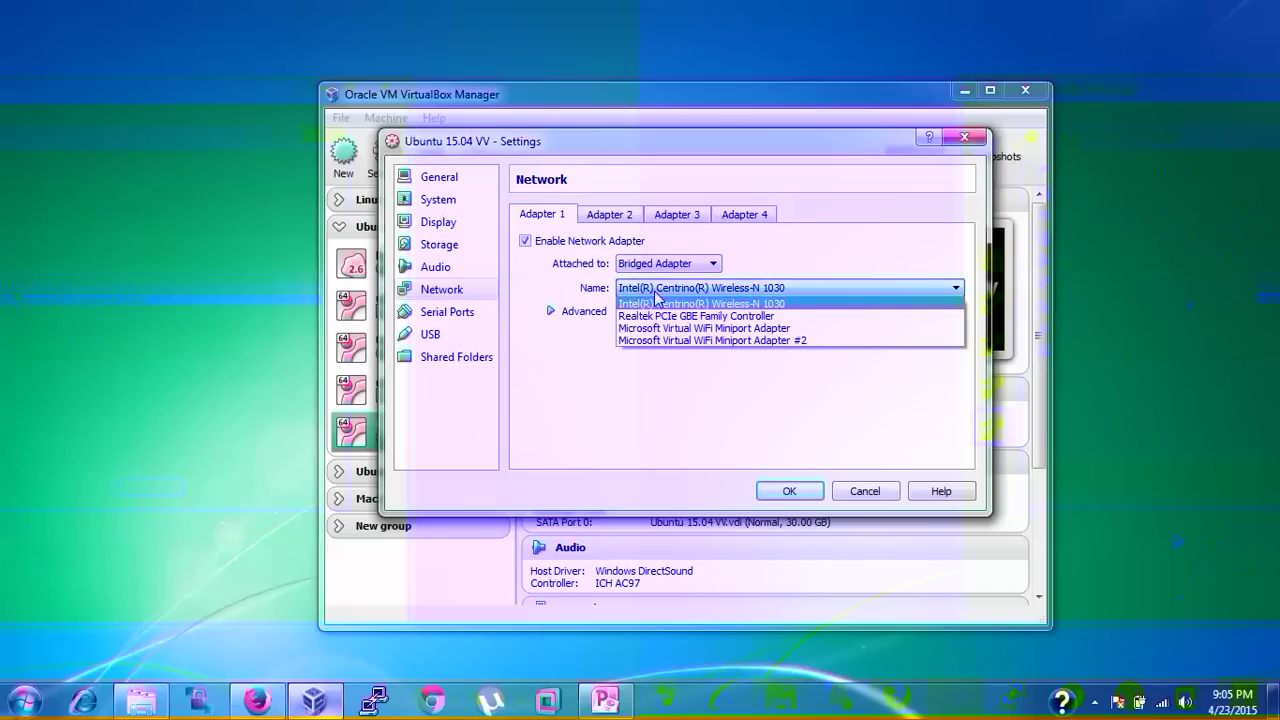
click(668, 302)
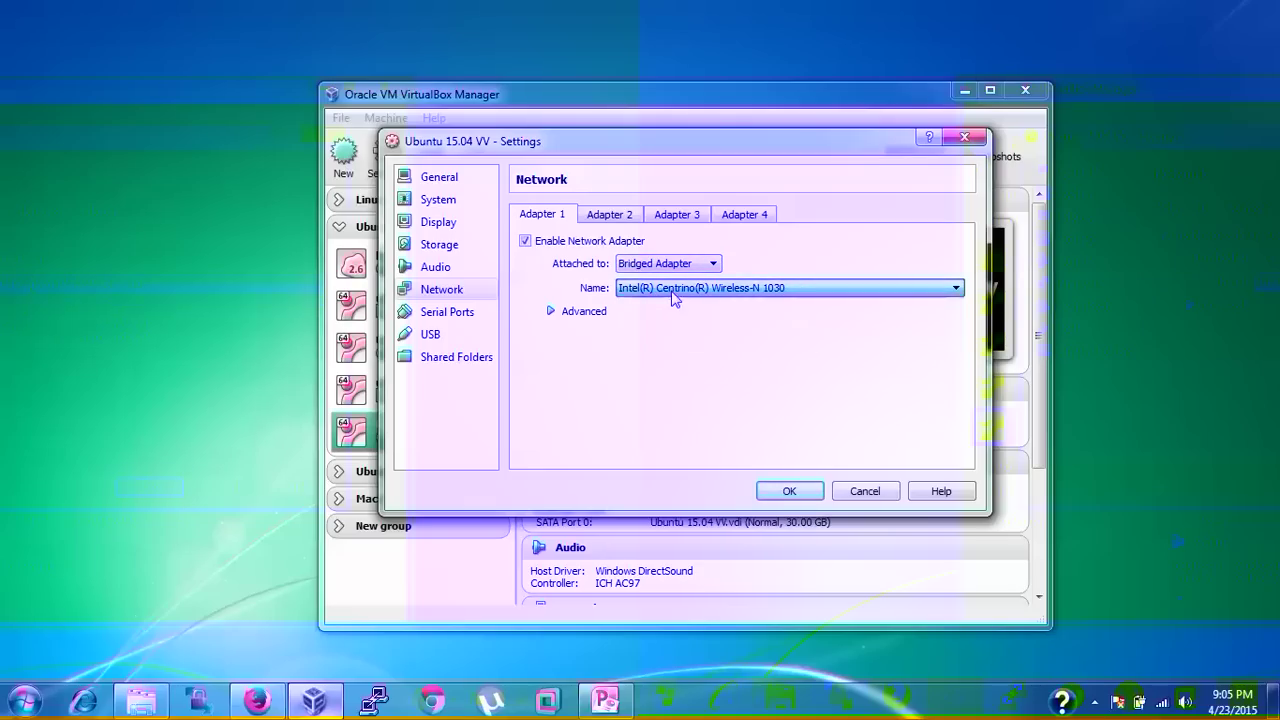
click(582, 312)
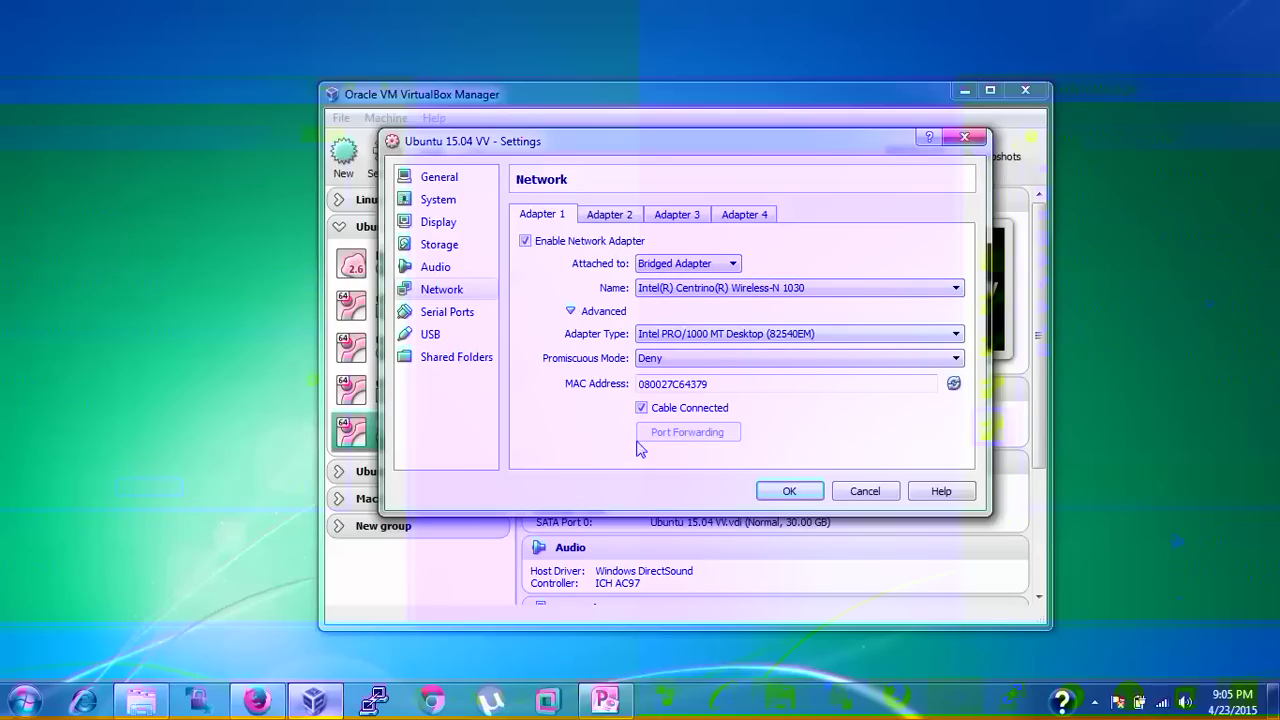
click(792, 492)
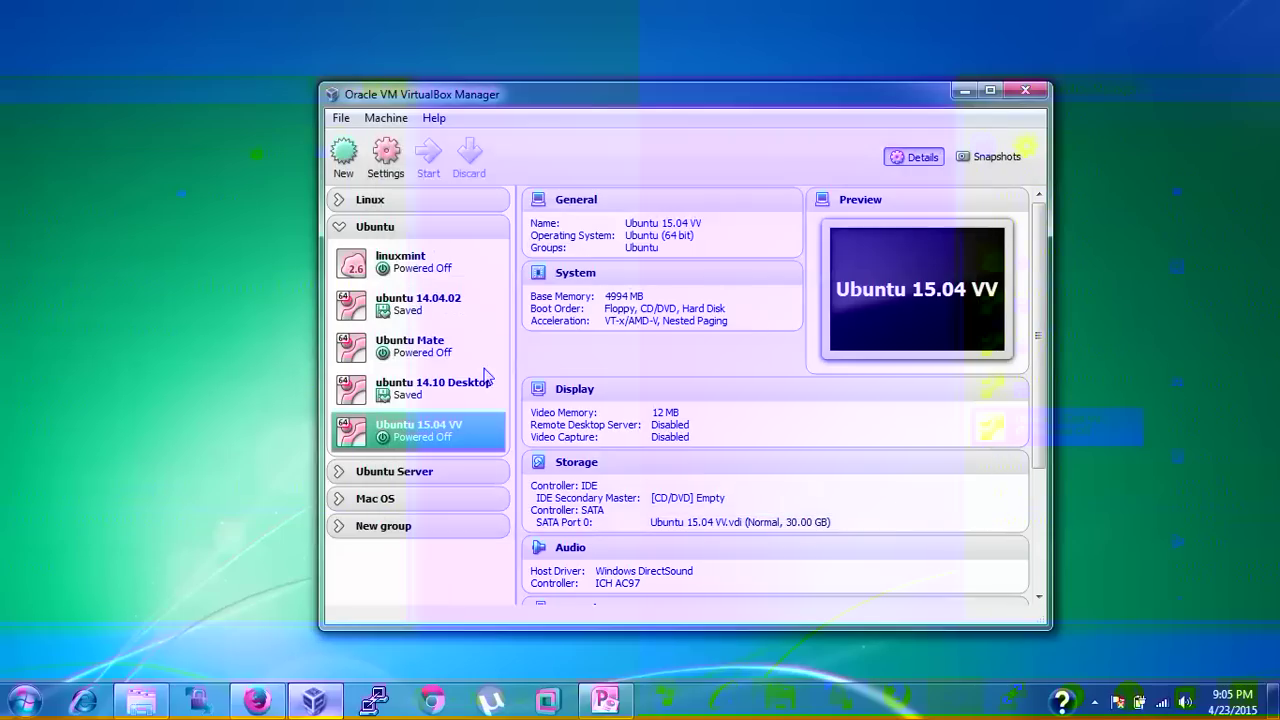
- Start the Ubuntu 15.04 VV machine and choose English as the boot language
click(429, 160)
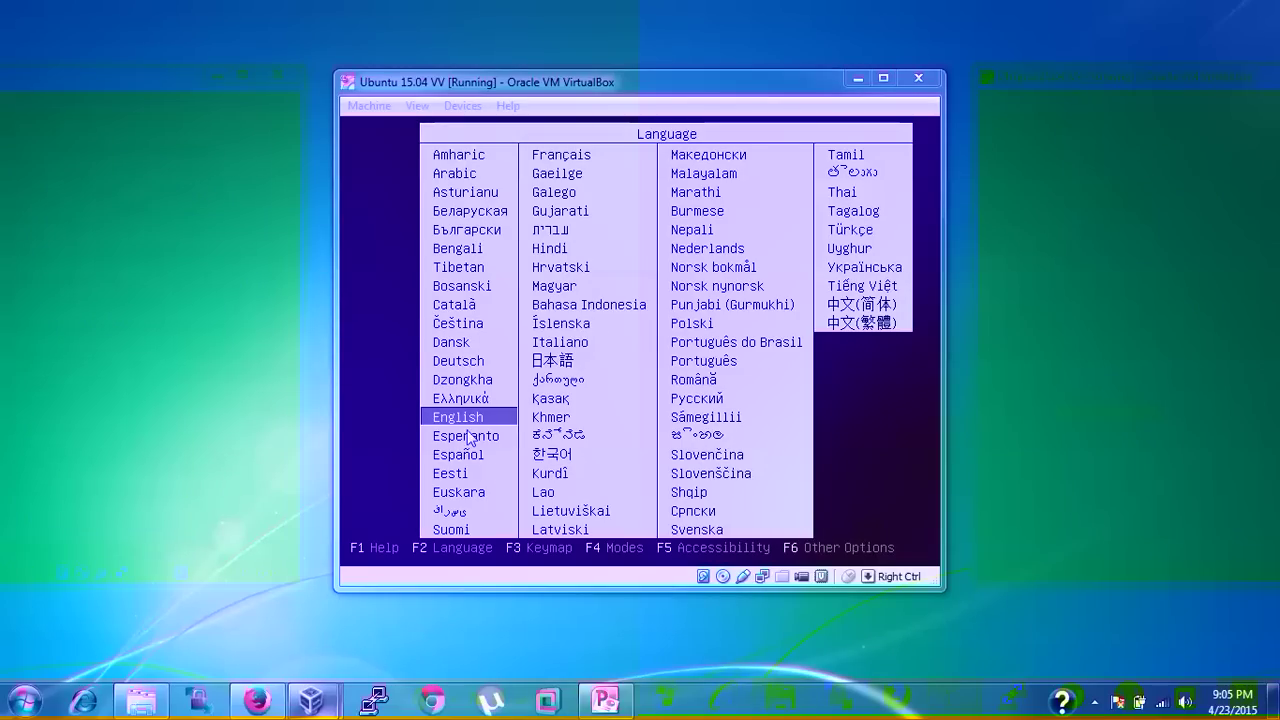
click(532, 388)
key(Down)
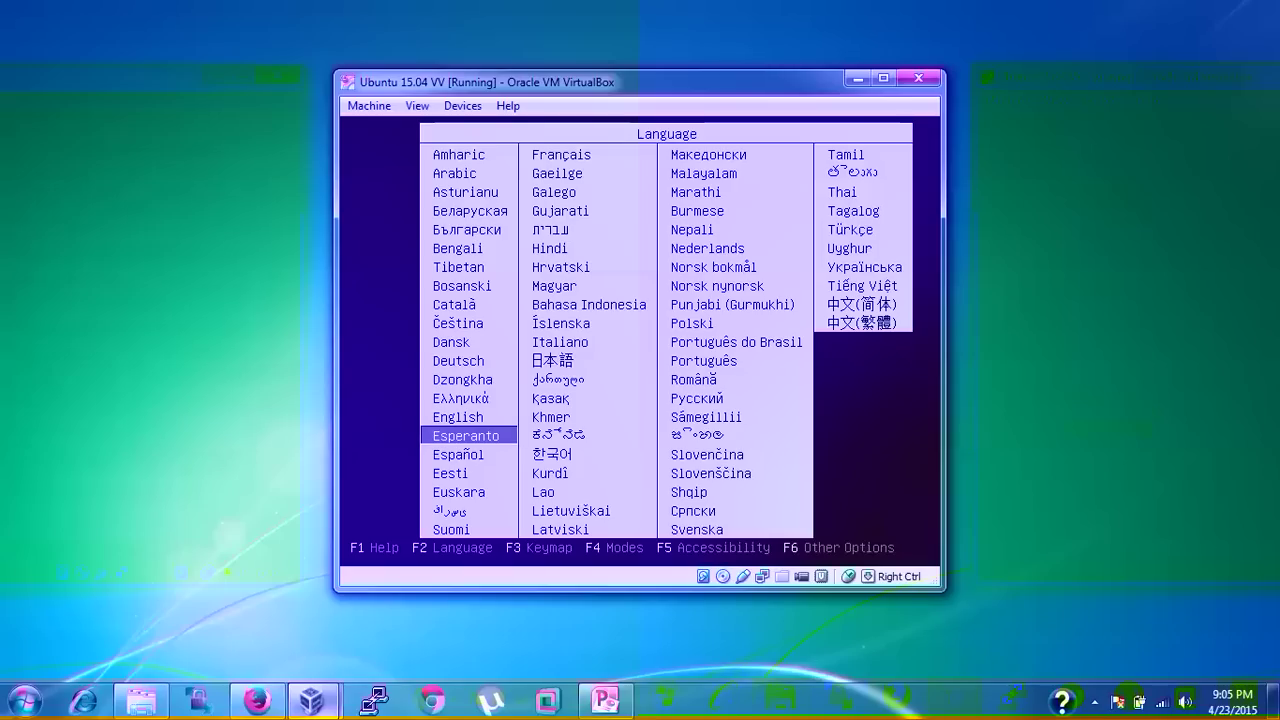
key(Up)
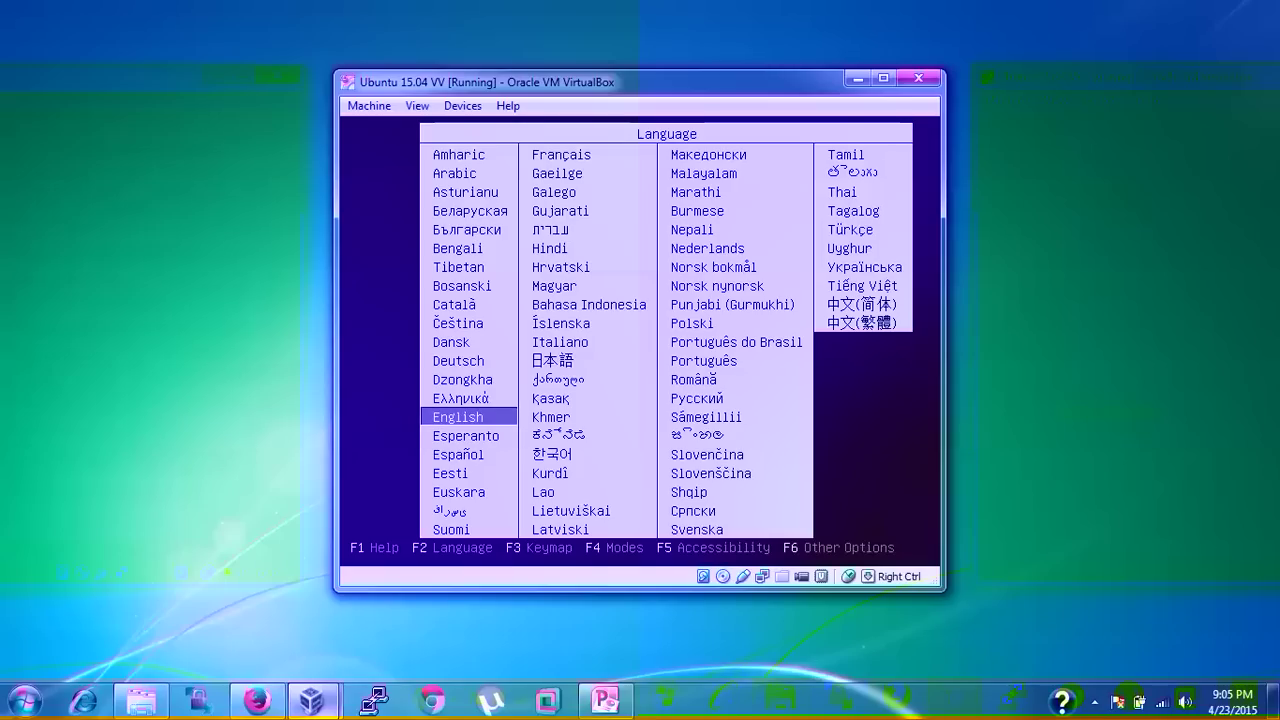
key(Return)
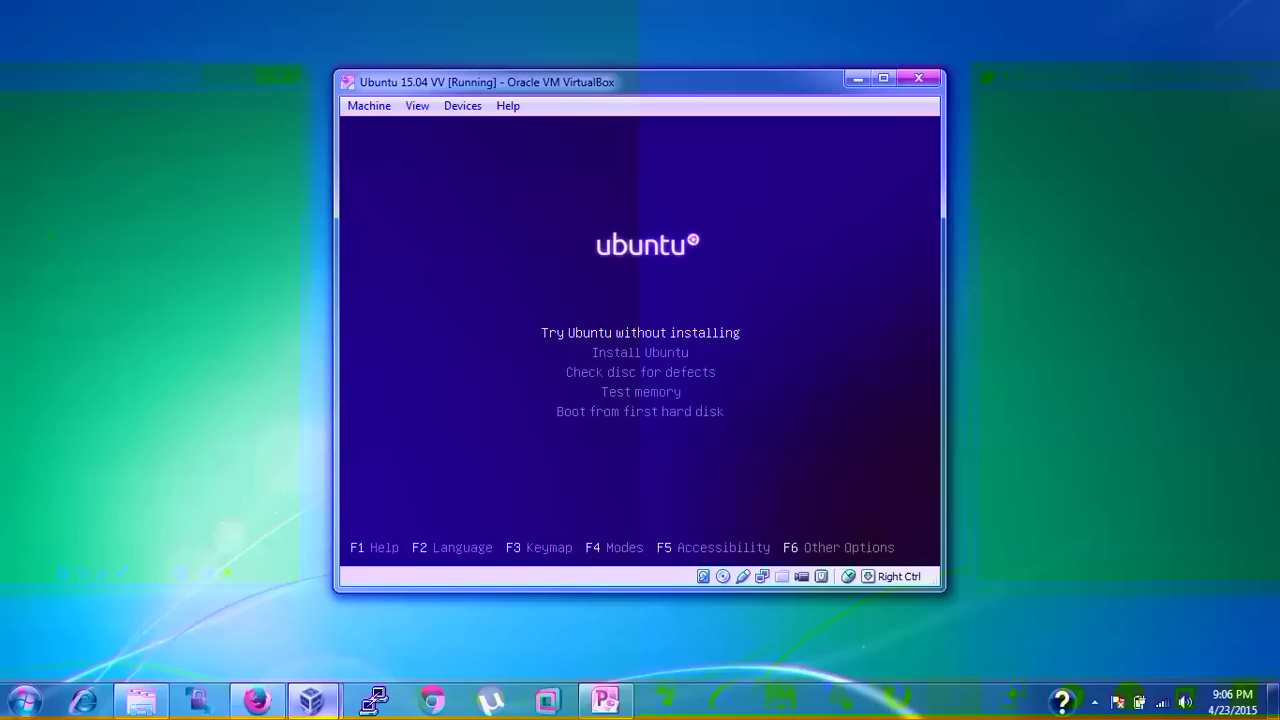
- Look through the Ubuntu boot options and start Install Ubuntu
key(Down)
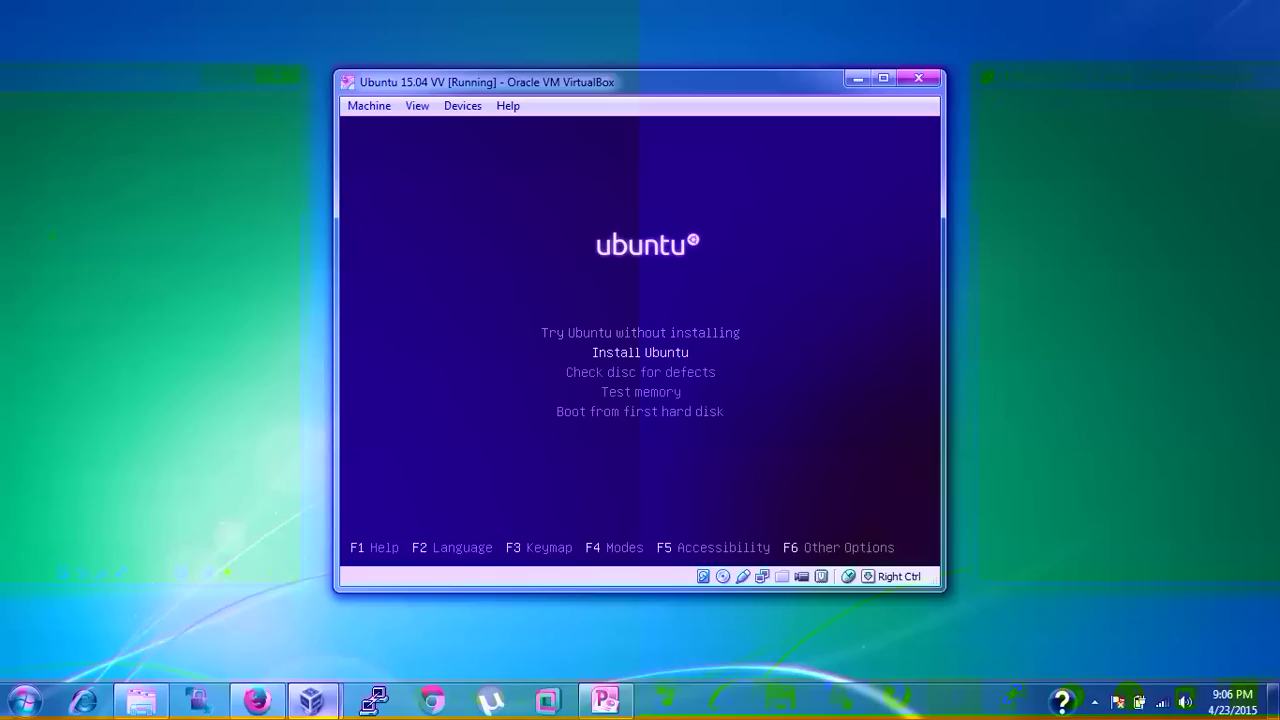
key(Up)
key(Down)
key(Down)
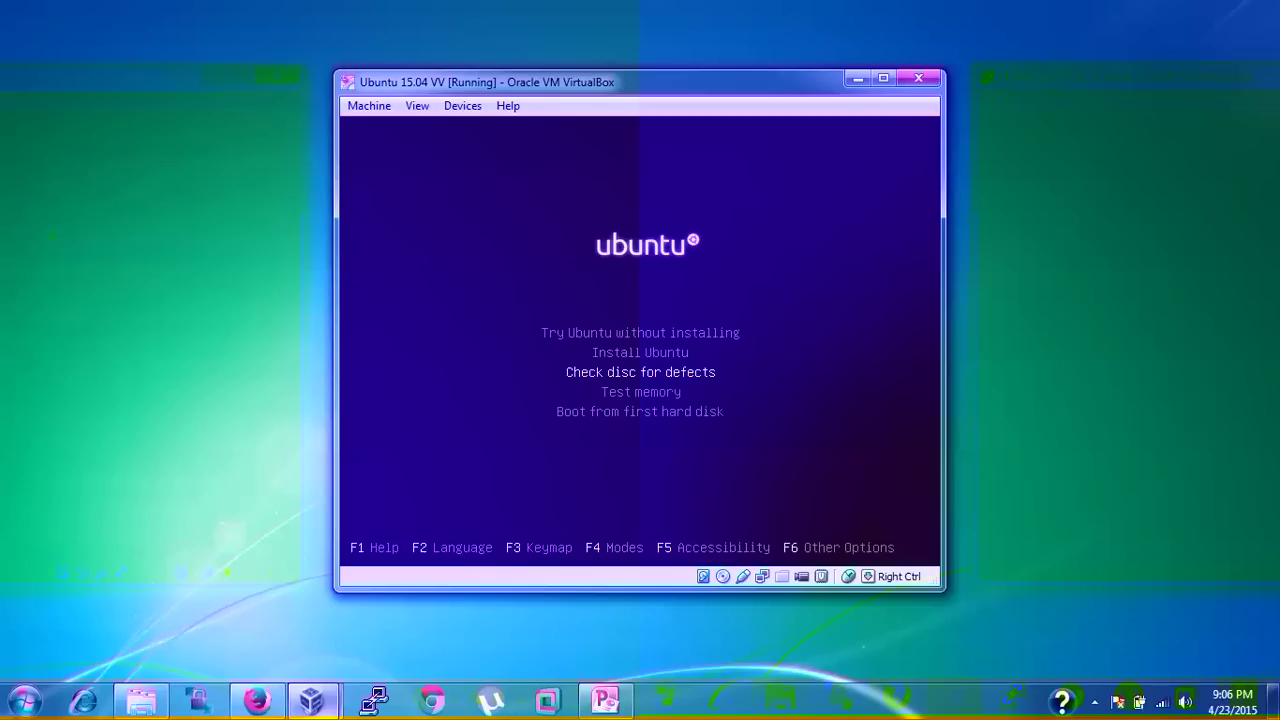
key(Down)
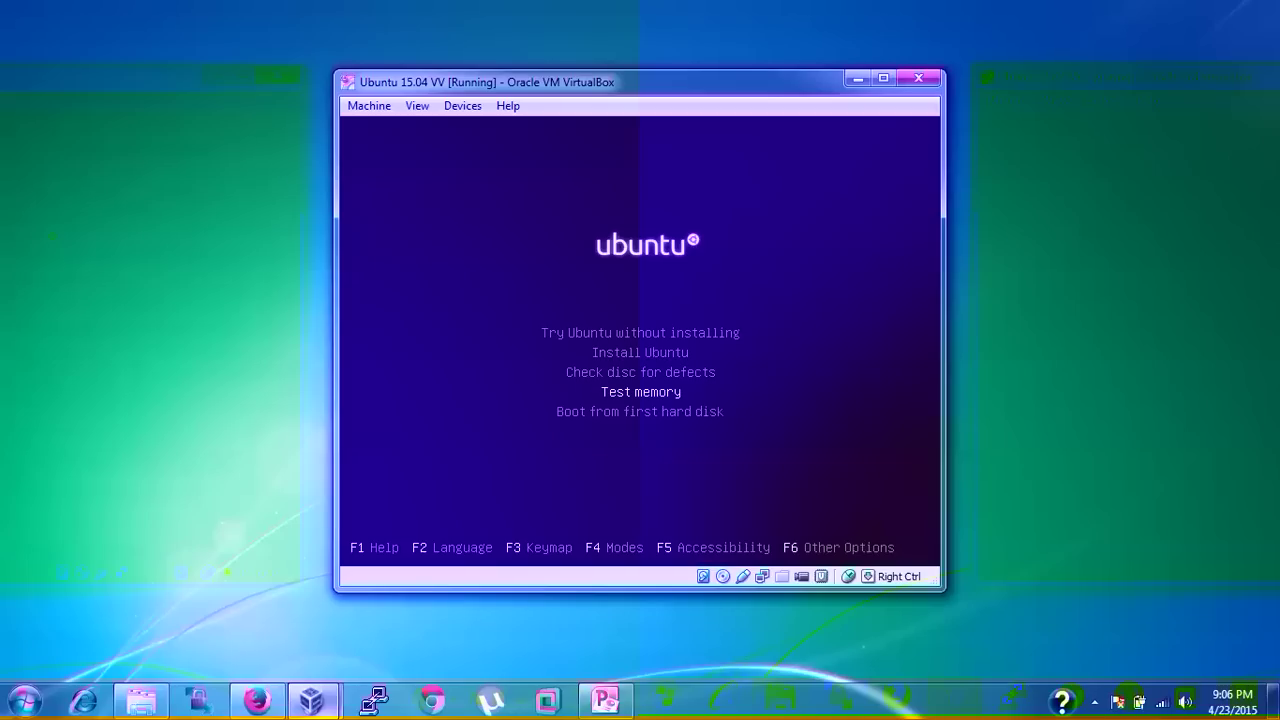
key(Down)
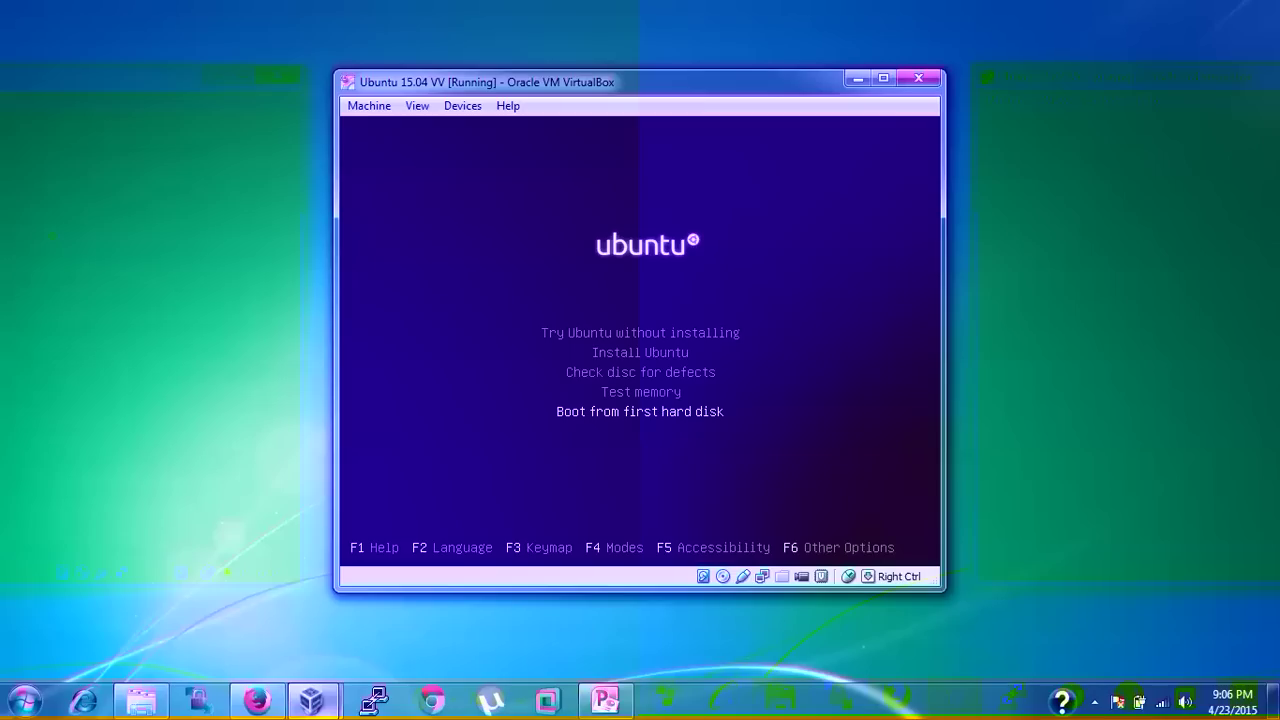
key(Up)
key(Up)
key(Up)
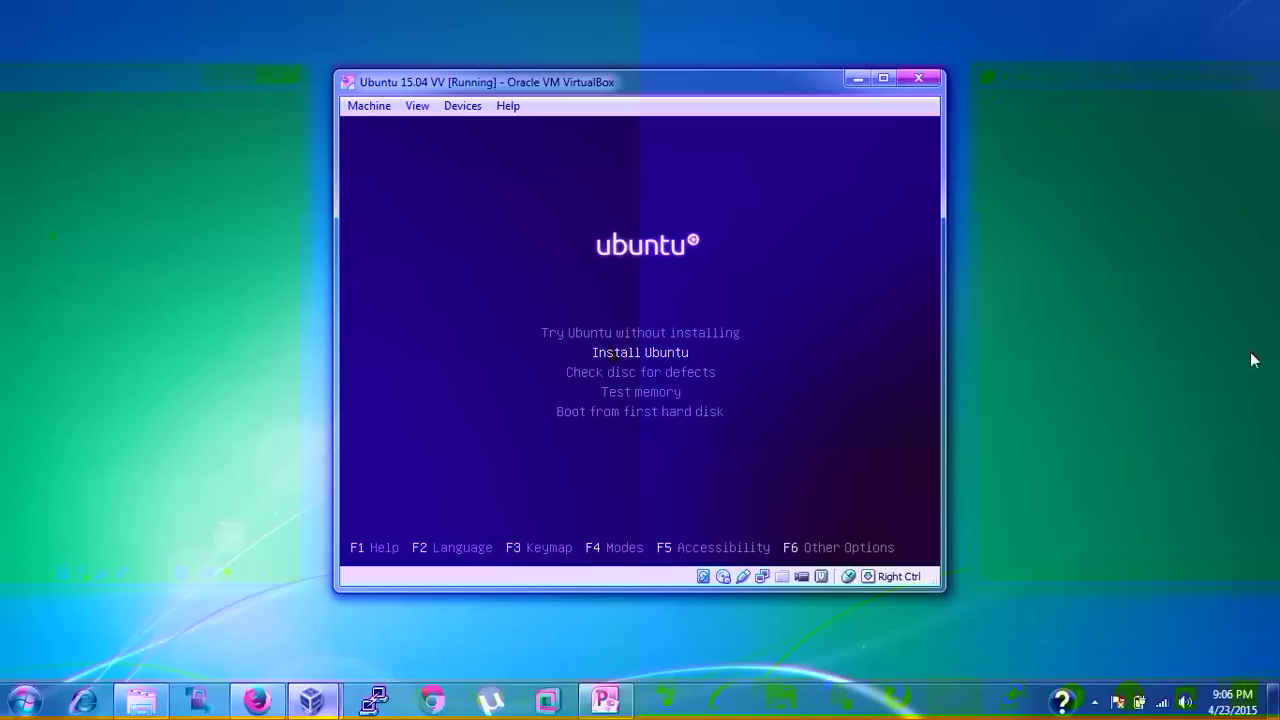
key(Return)
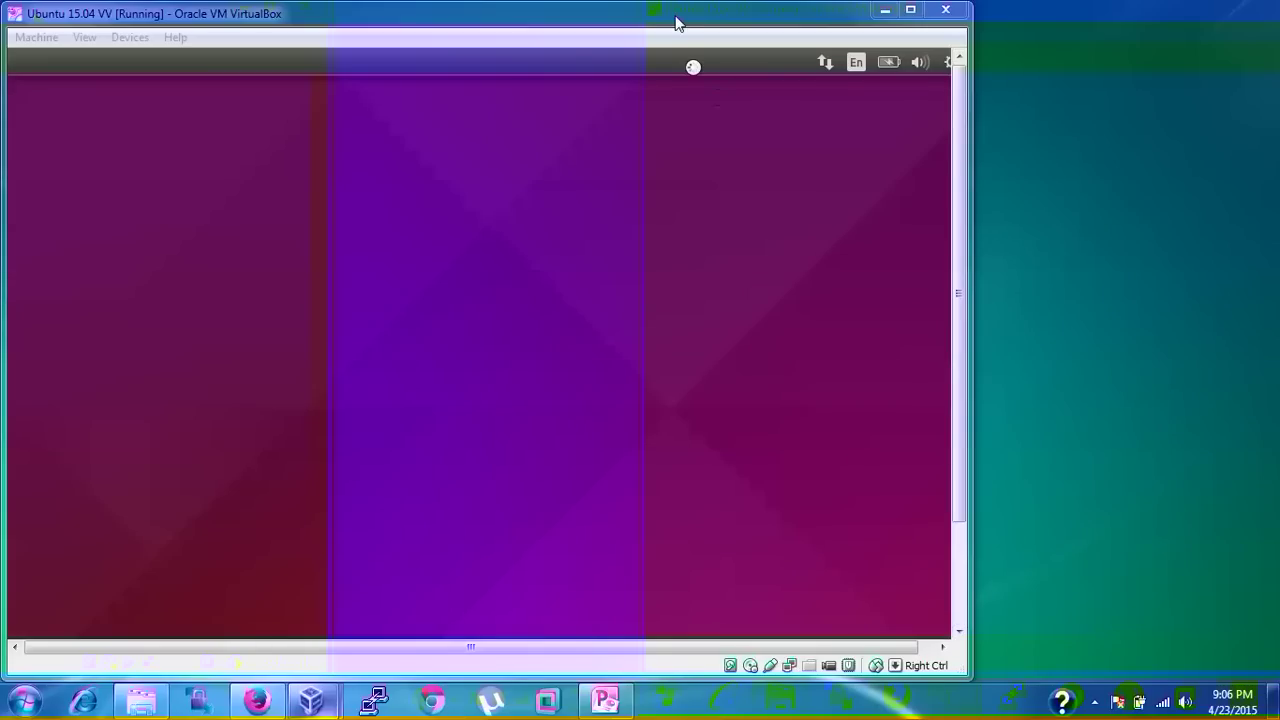
- Accept English as the installer language and proceed without downloading updates or installing third-party software
drag(650, 22, 673, 23)
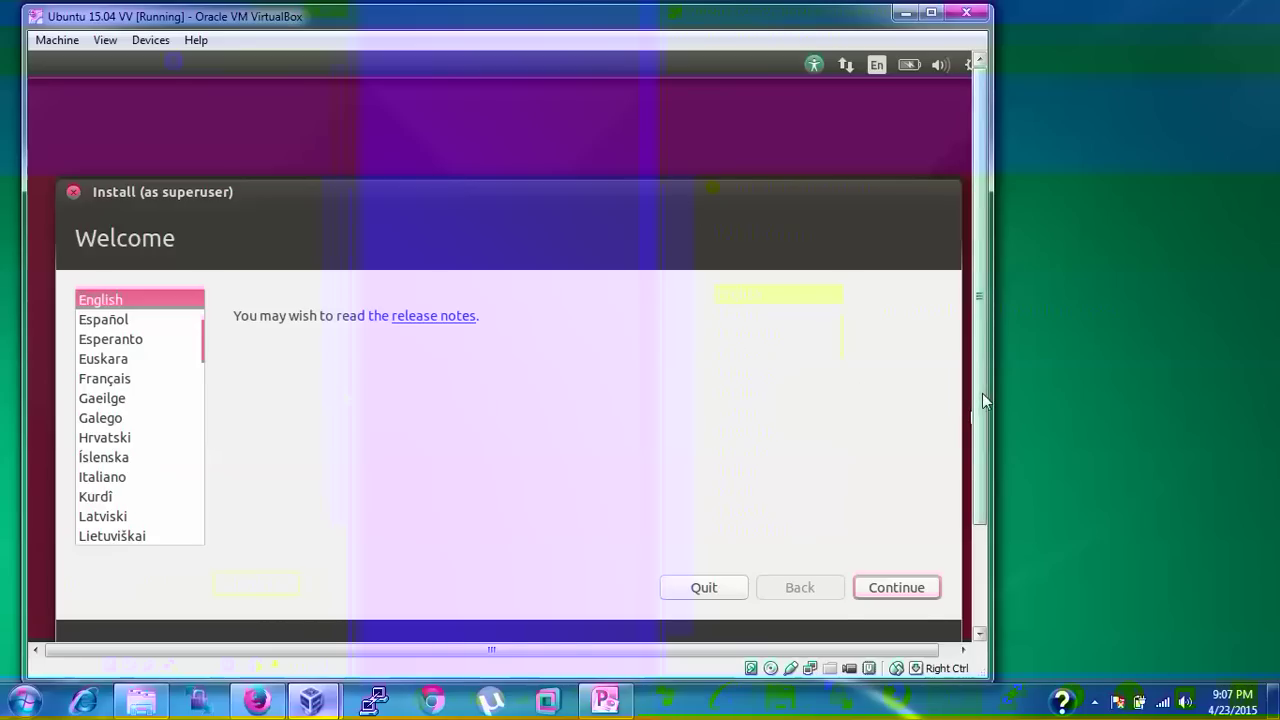
drag(982, 393, 982, 417)
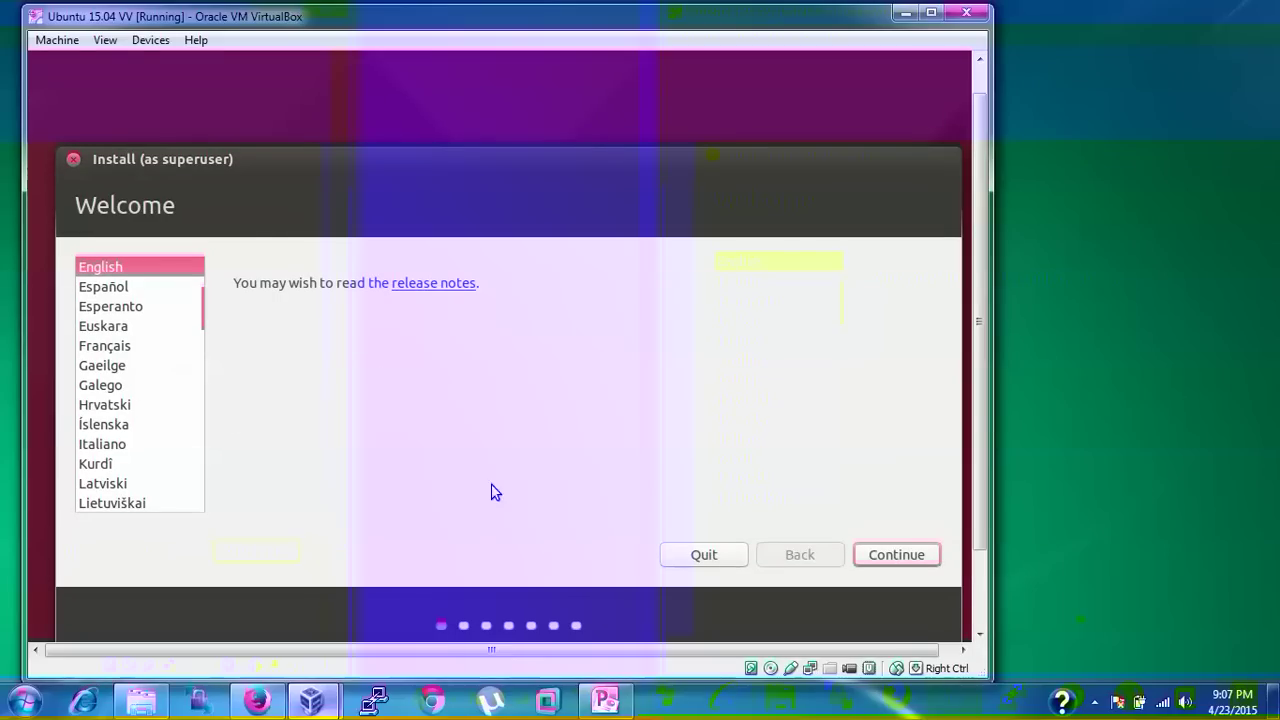
click(905, 558)
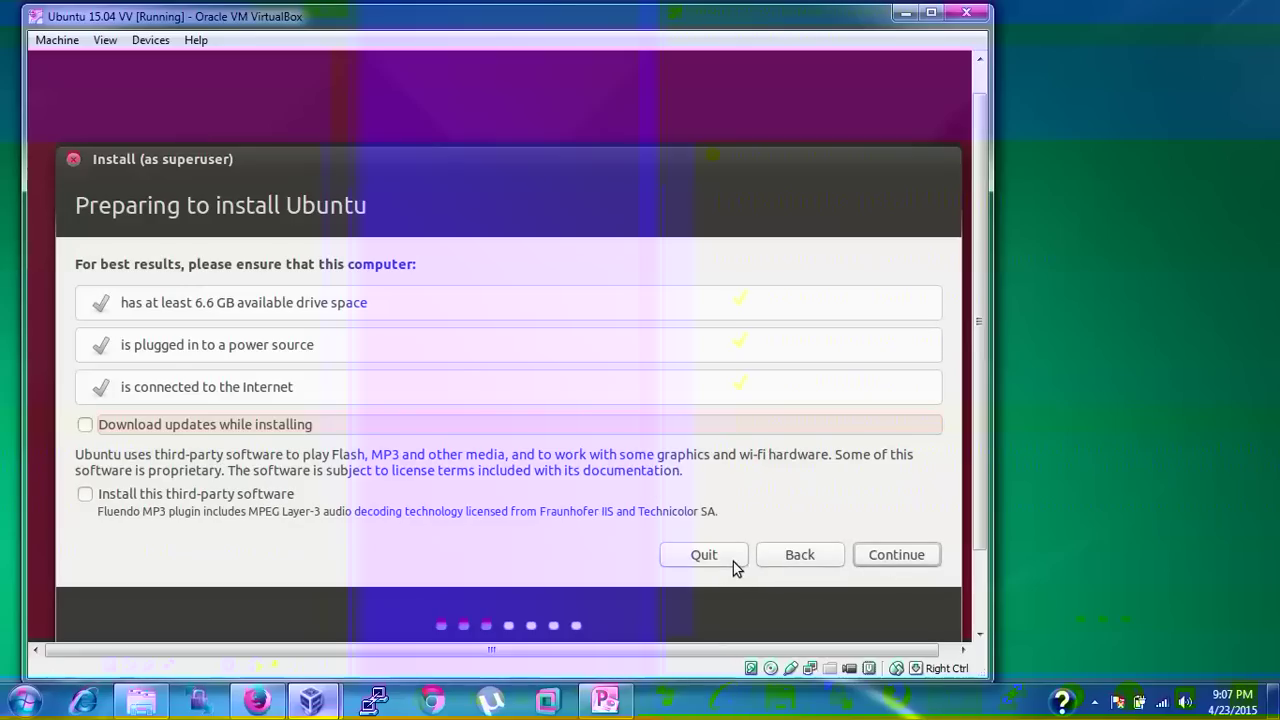
click(882, 564)
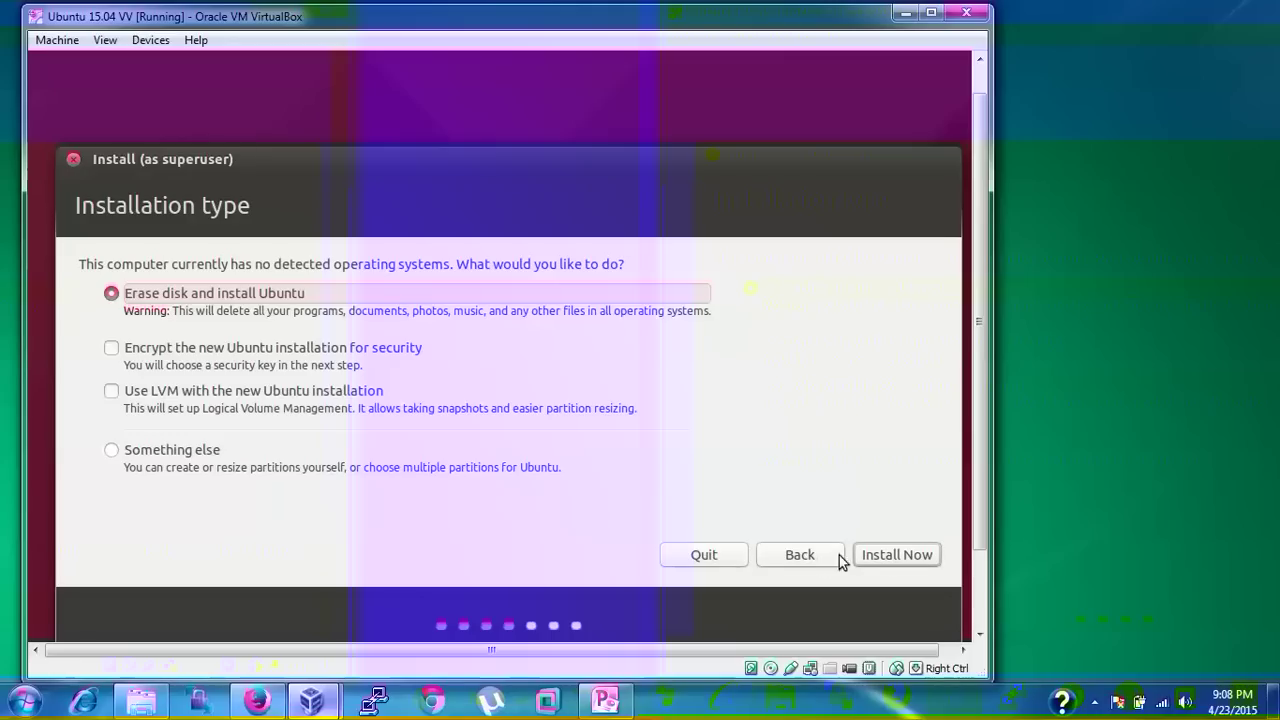
- Start the installation with Erase disk and install Ubuntu, and confirm writing the changes to the disks
click(872, 557)
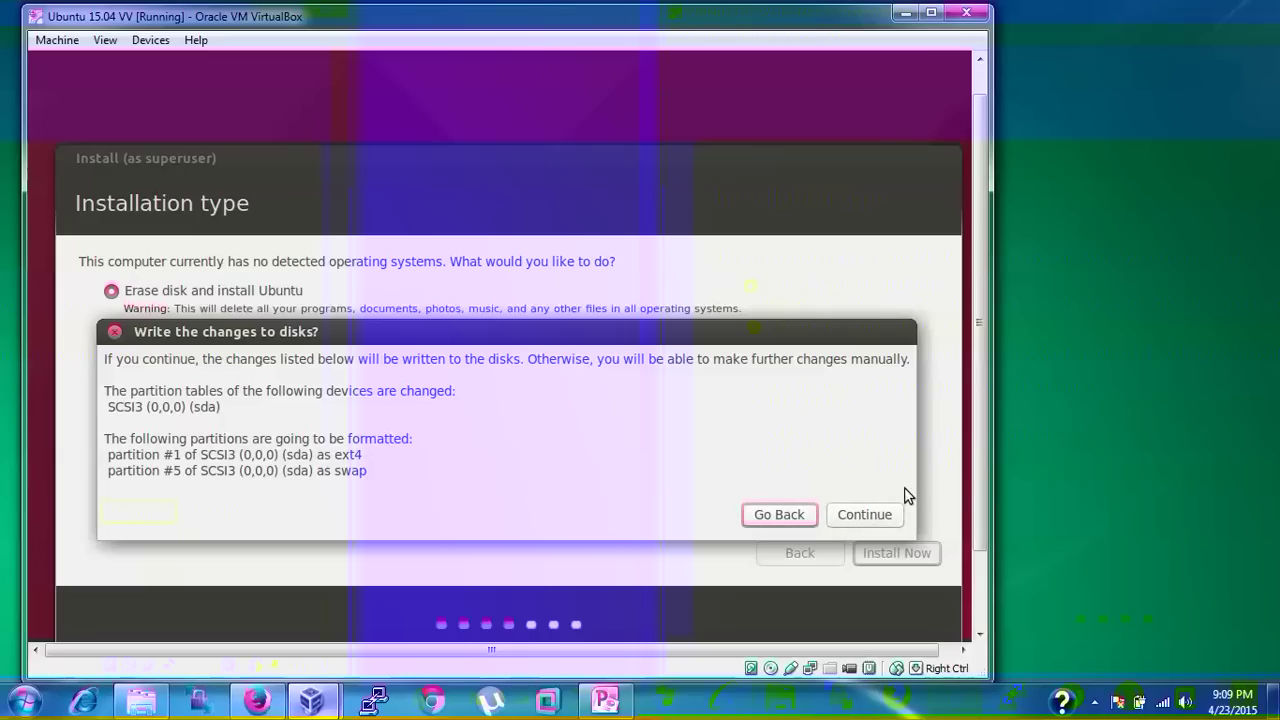
click(882, 516)
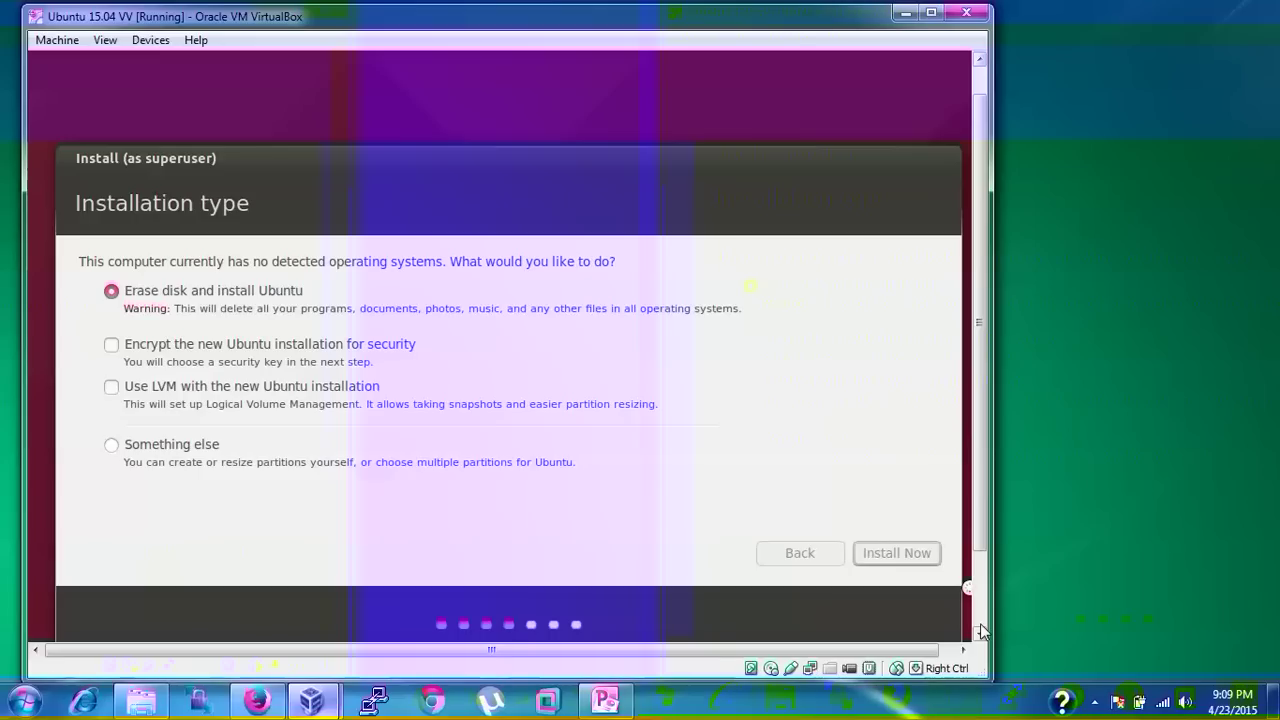
click(1097, 553)
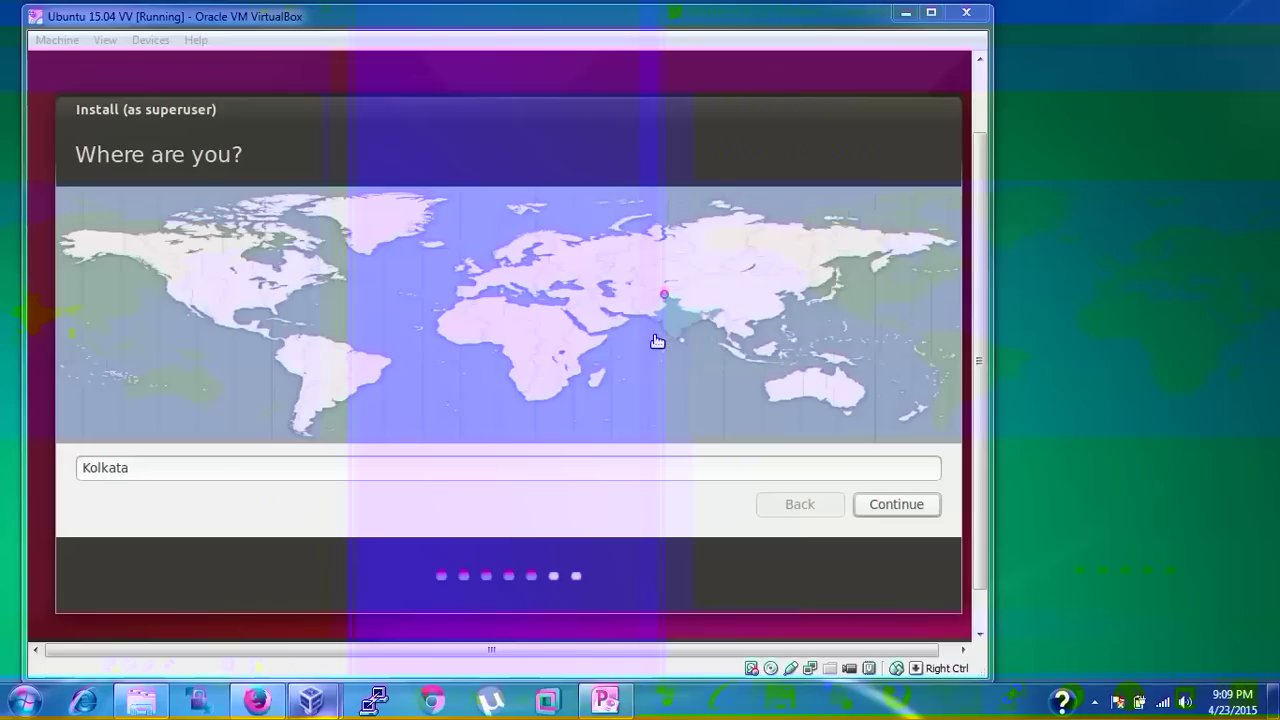
- Accept Kolkata as the location and English (US) as the keyboard layout
click(887, 507)
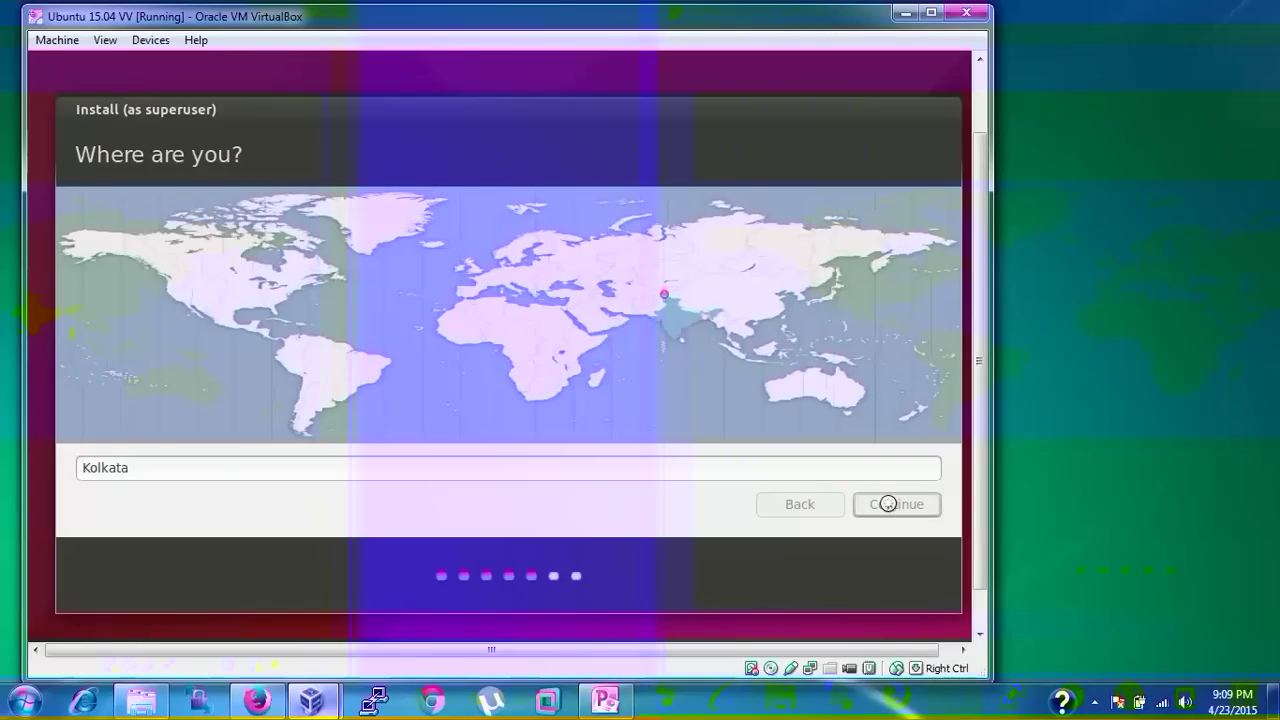
click(1044, 485)
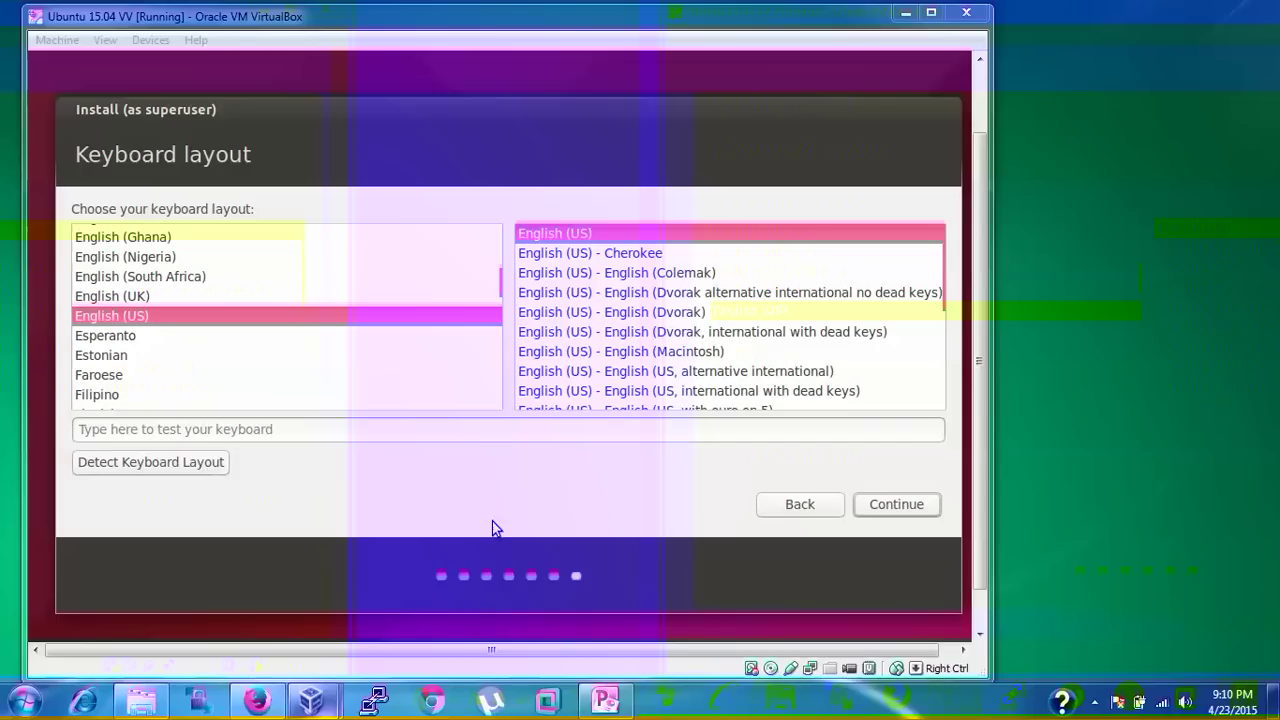
click(894, 510)
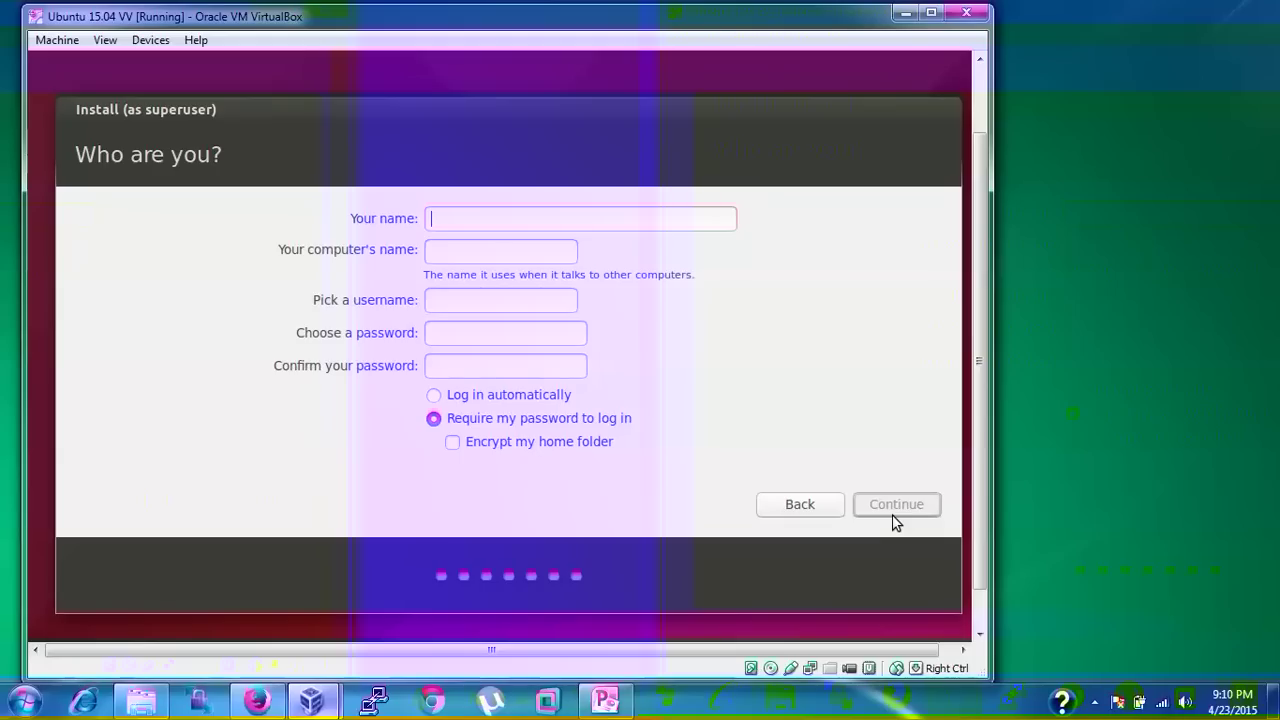
- Fill in the account details with the name Cloud and computer name cloudnetwork, and enter and confirm the account password
text(Cloud)
key(Tab)
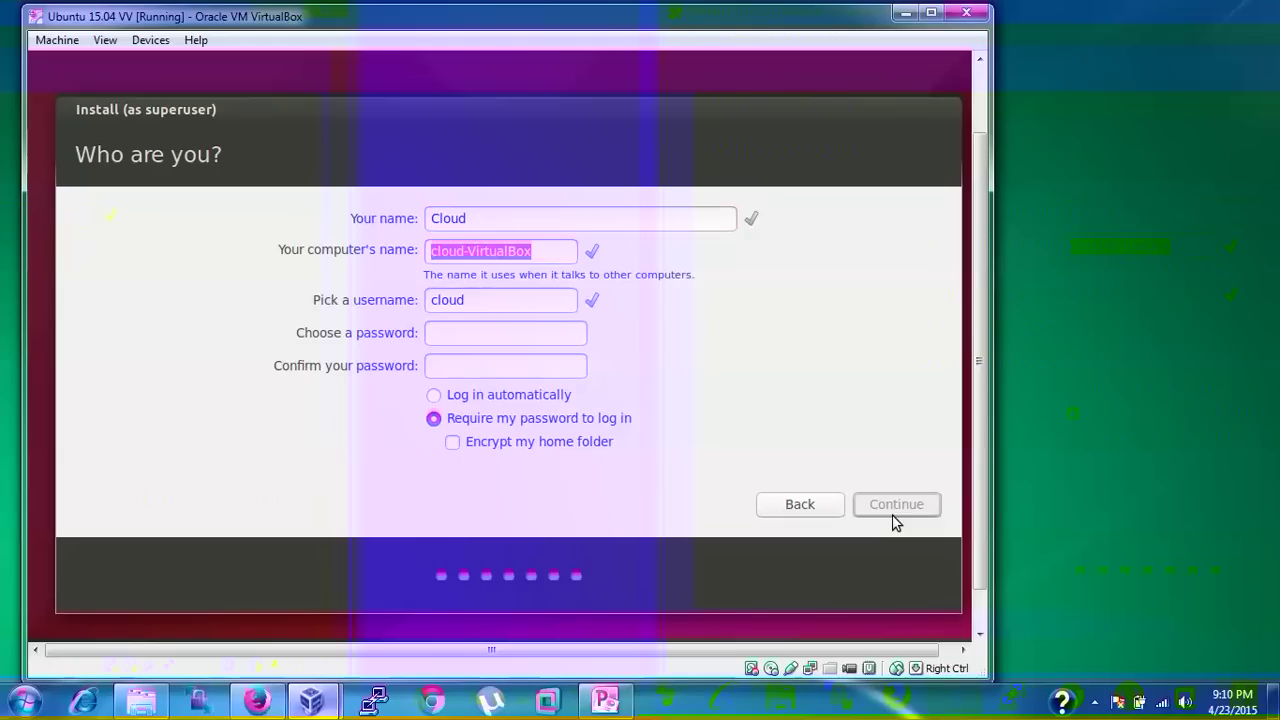
text(cloud)
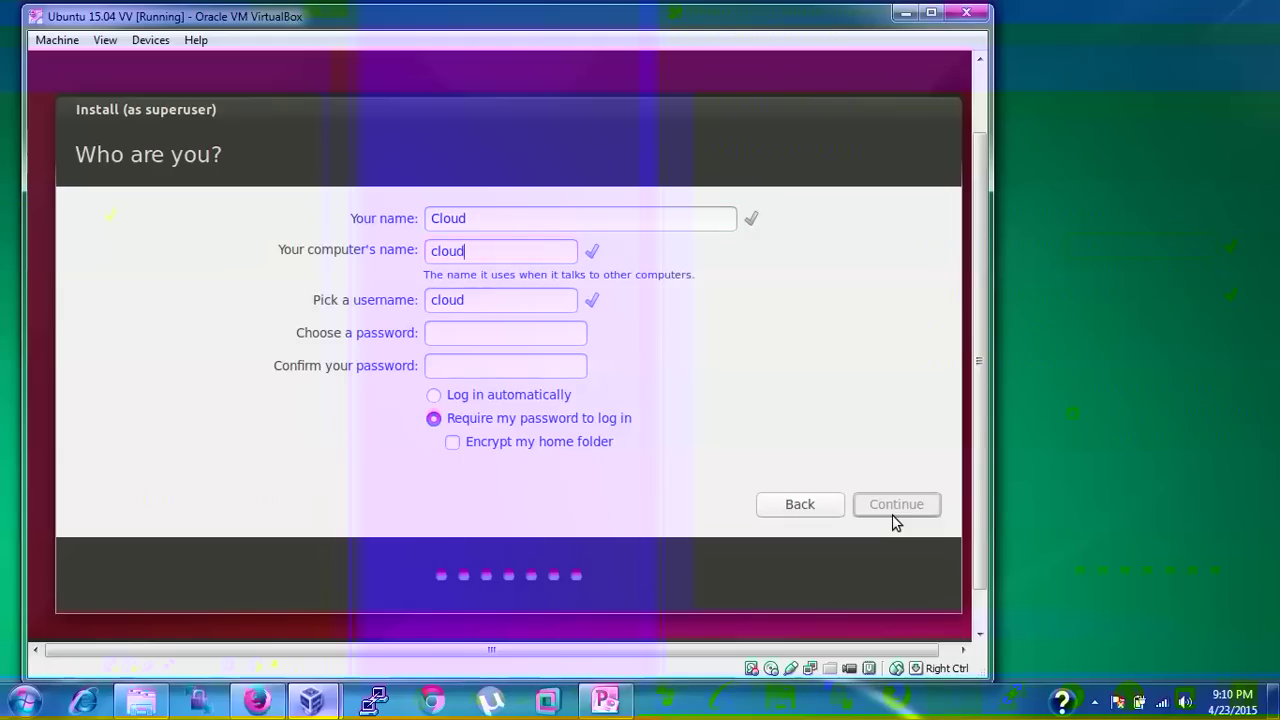
key(BackSpace)
text(network)
key(Tab)
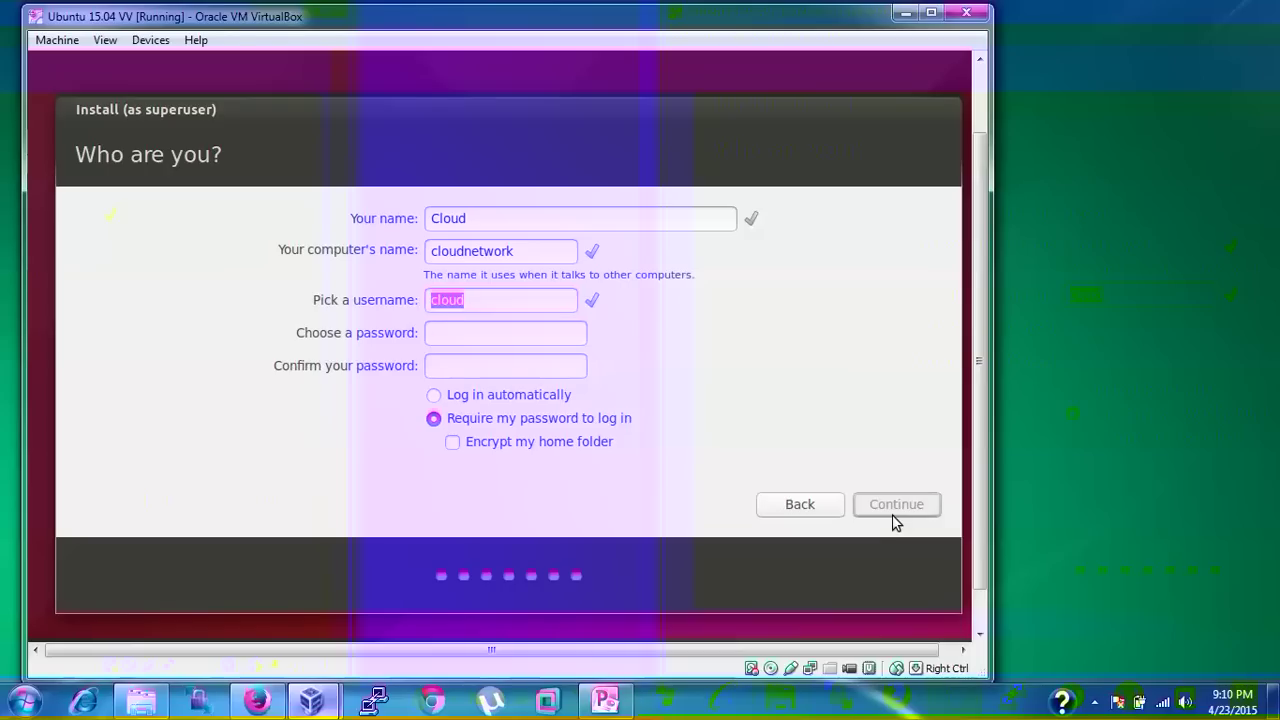
text(***)
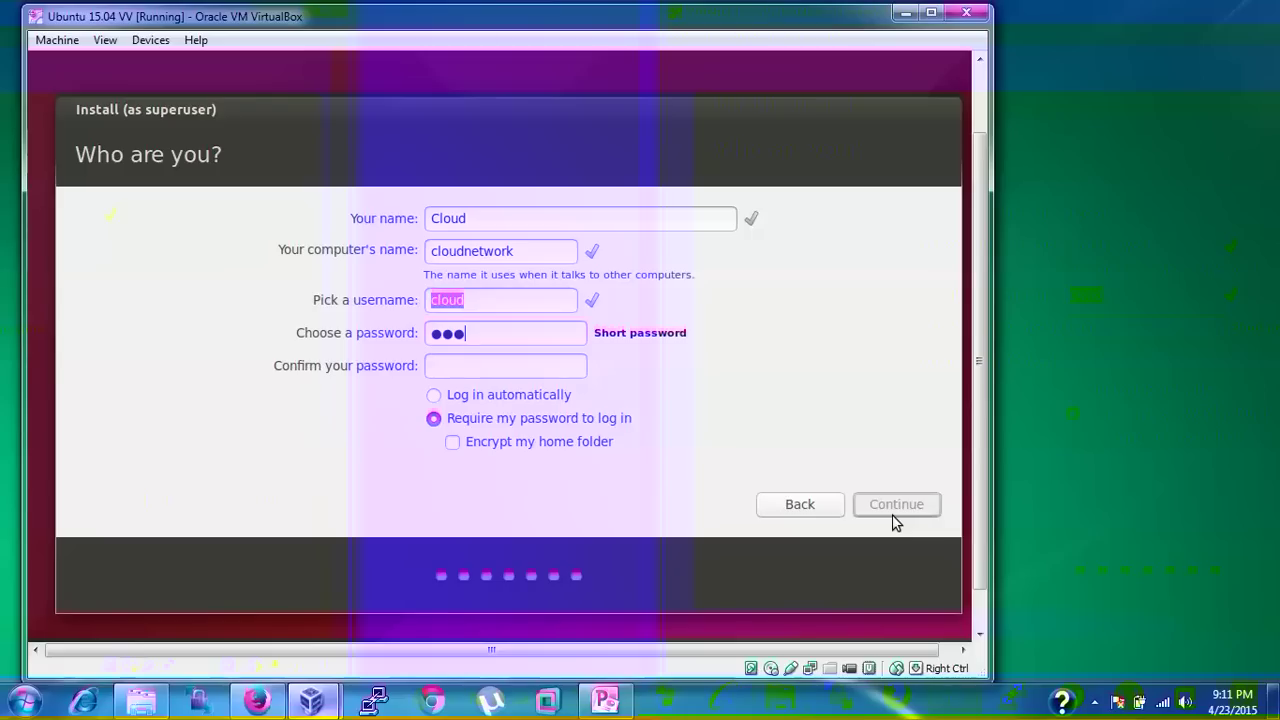
text(***)
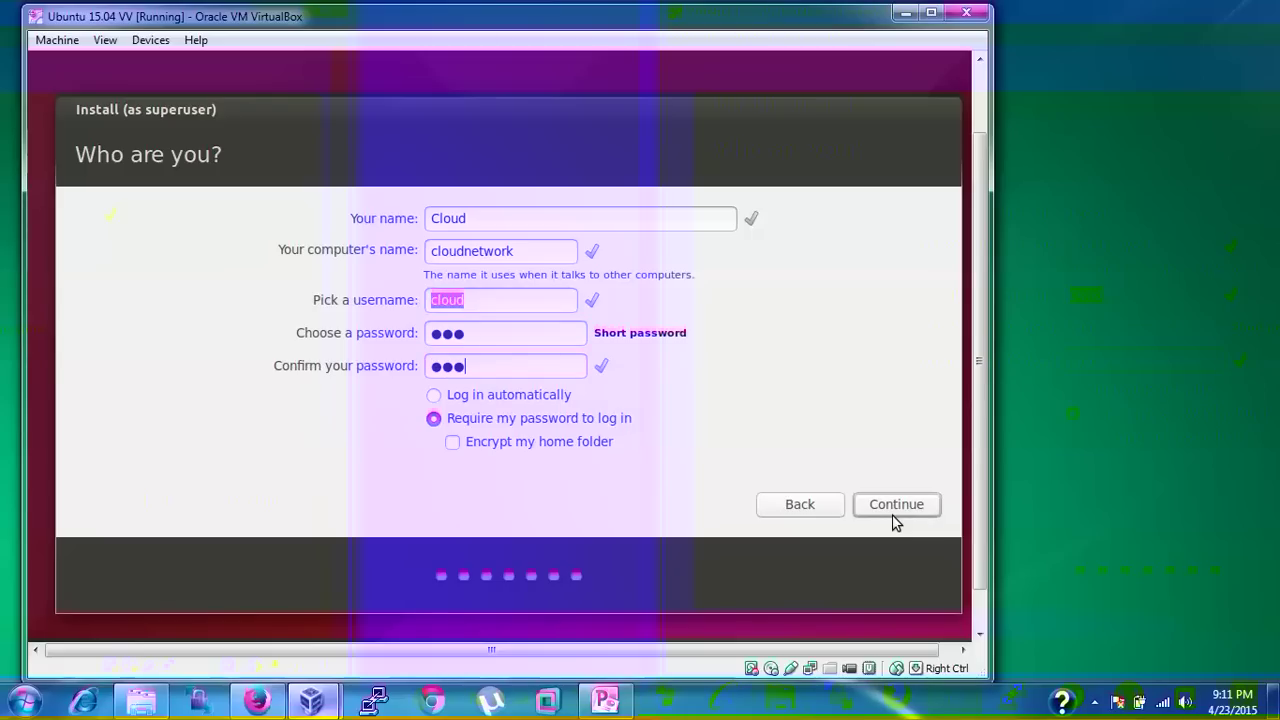
- Set the new account to log in automatically and continue with the installation
click(505, 400)
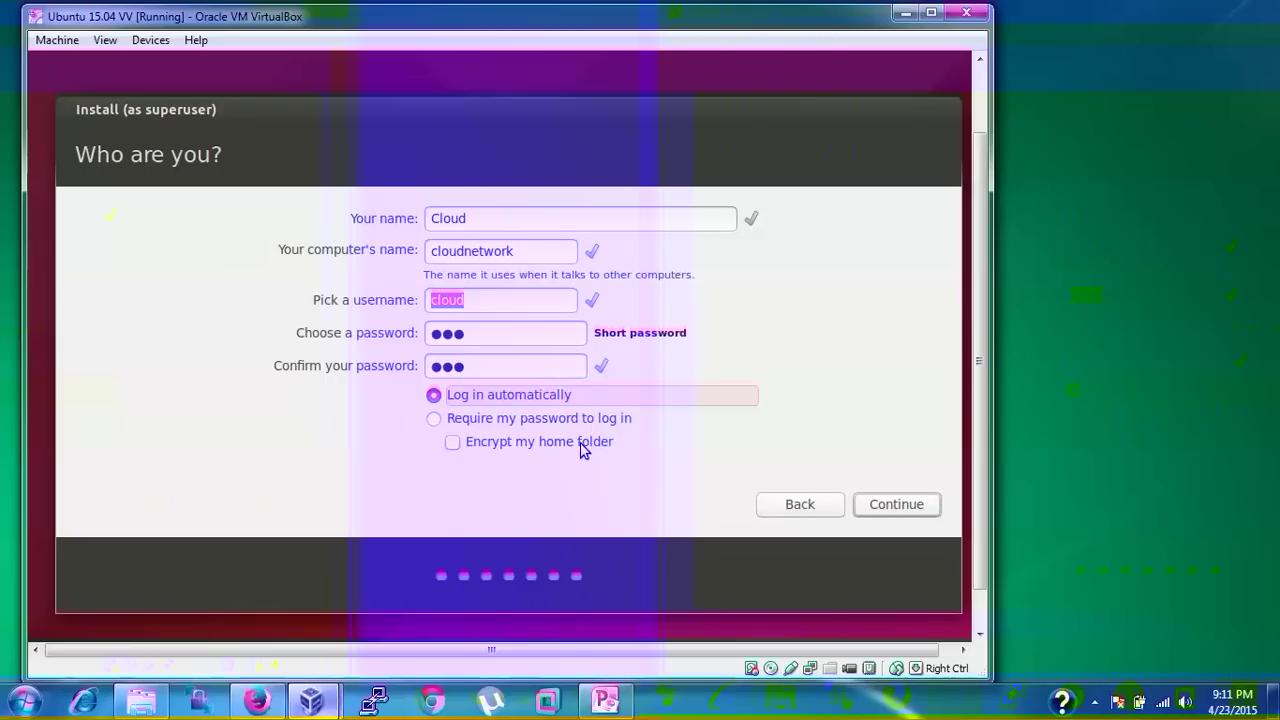
click(905, 513)
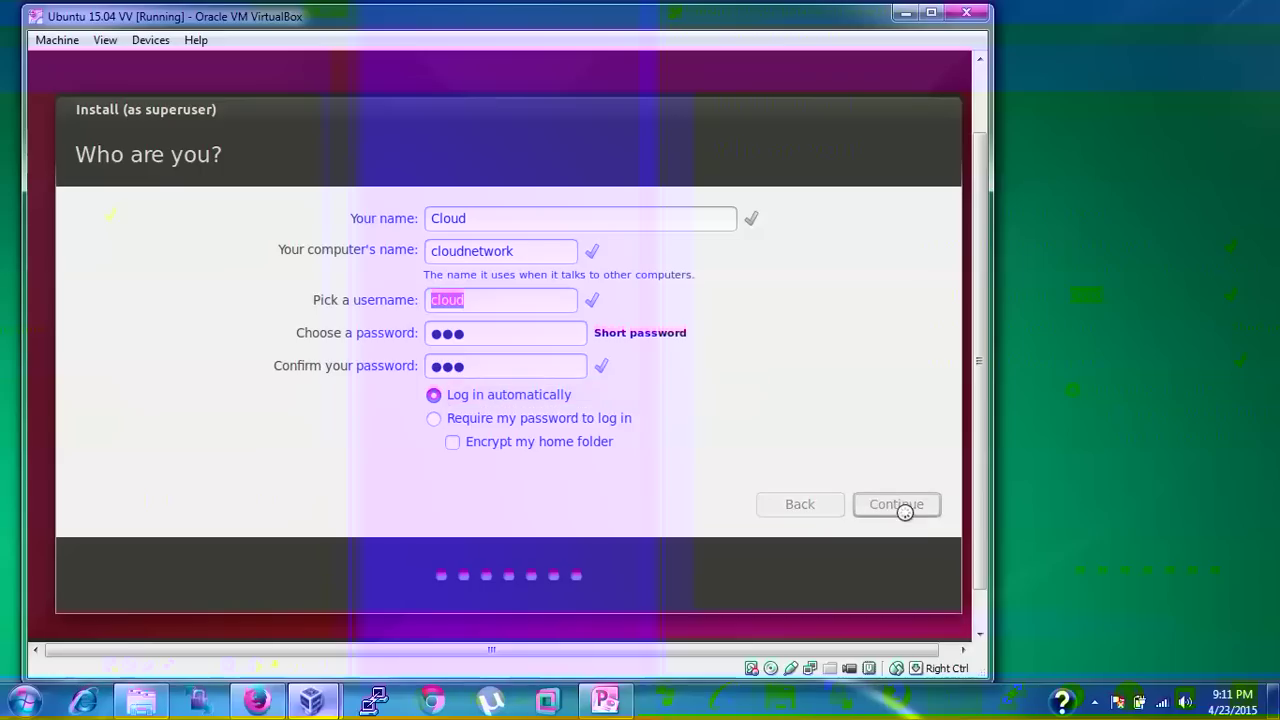
click(1056, 600)
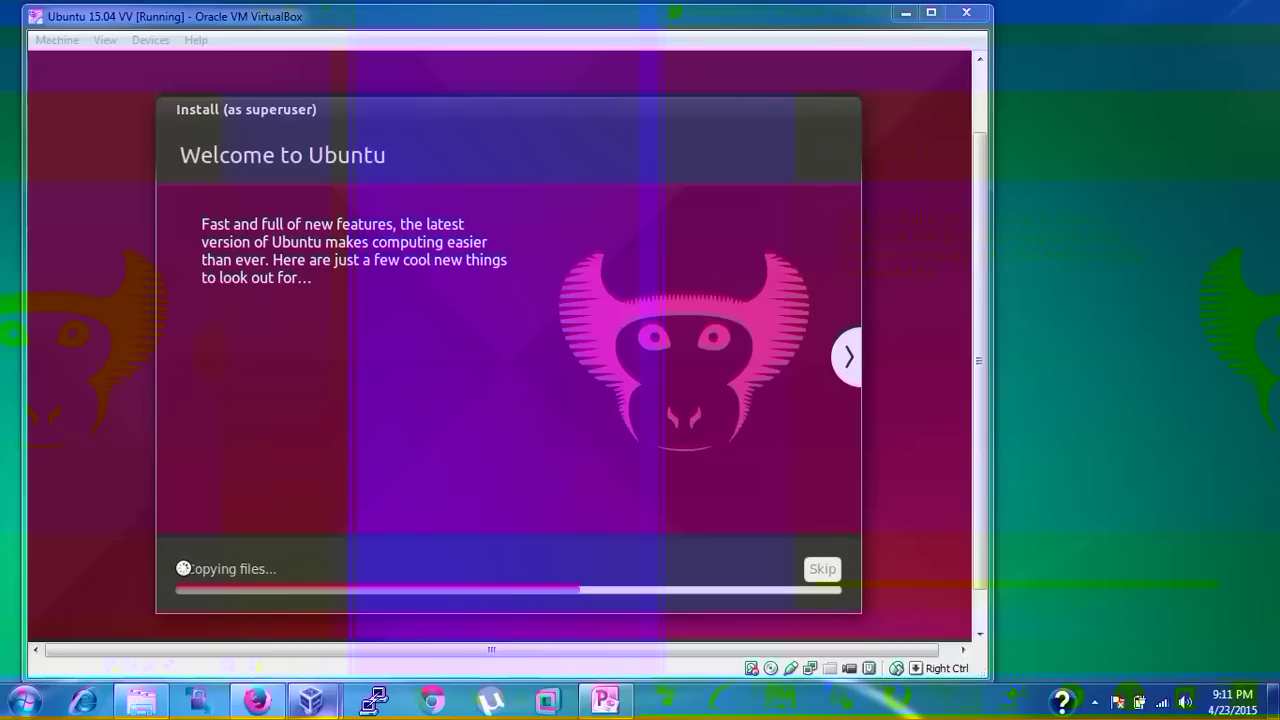
- Expand the installation log and look through the Ubuntu feature slides while the files are copied
click(179, 565)
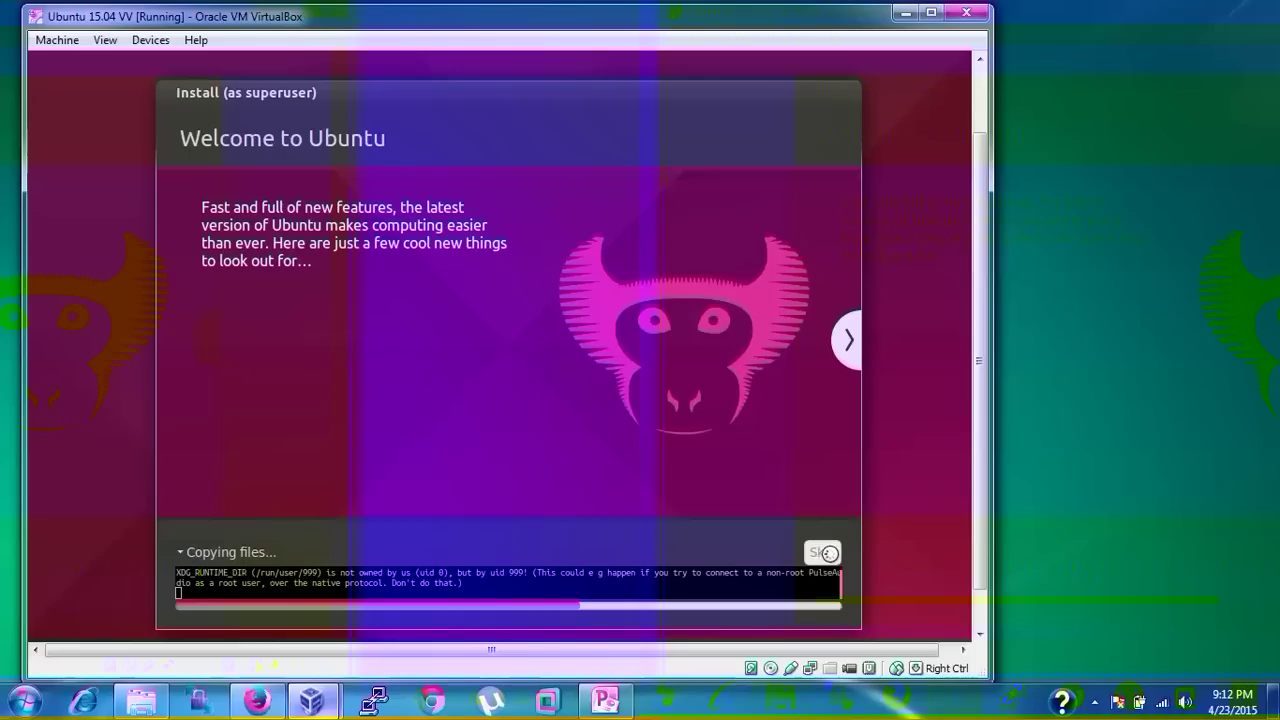
click(851, 340)
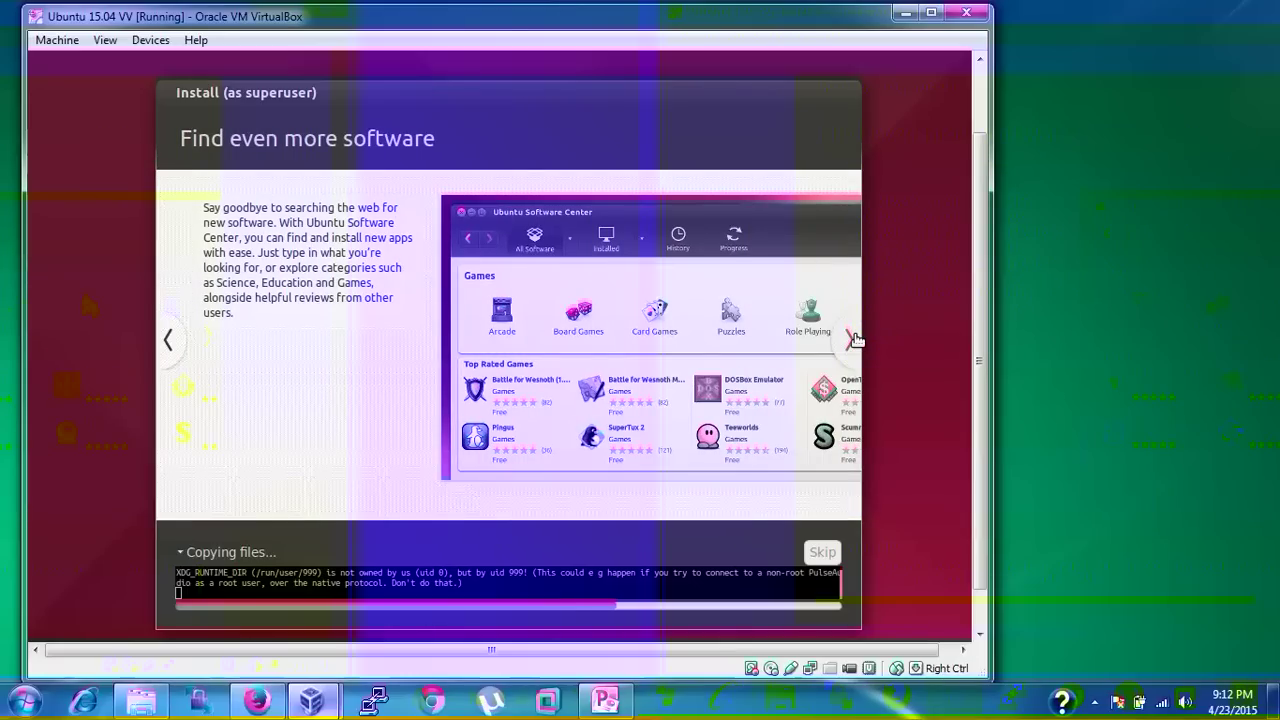
click(851, 340)
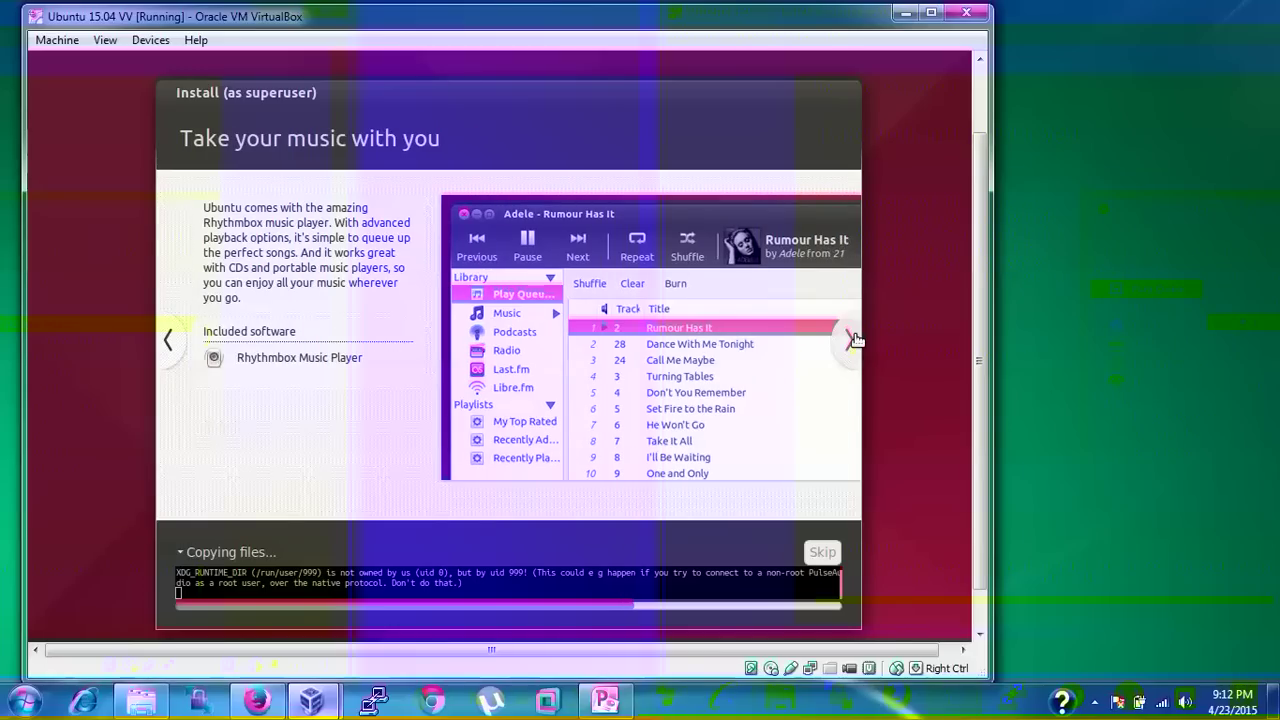
click(853, 340)
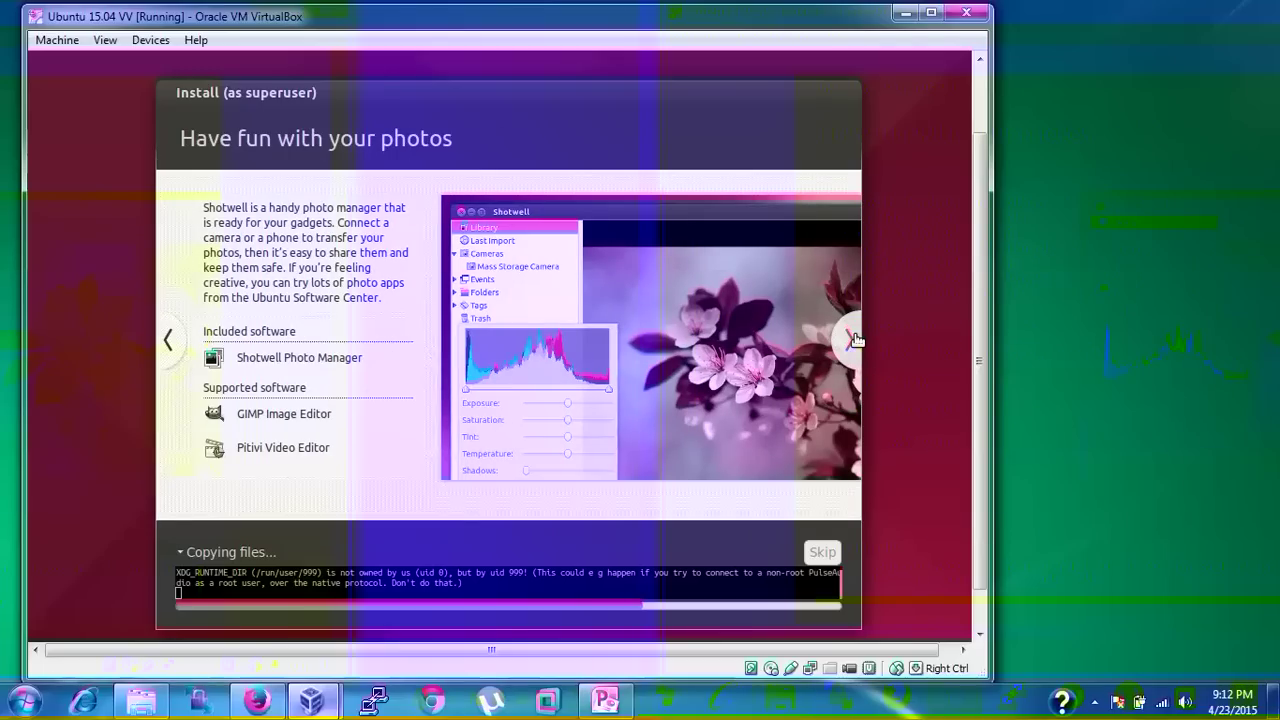
click(855, 340)
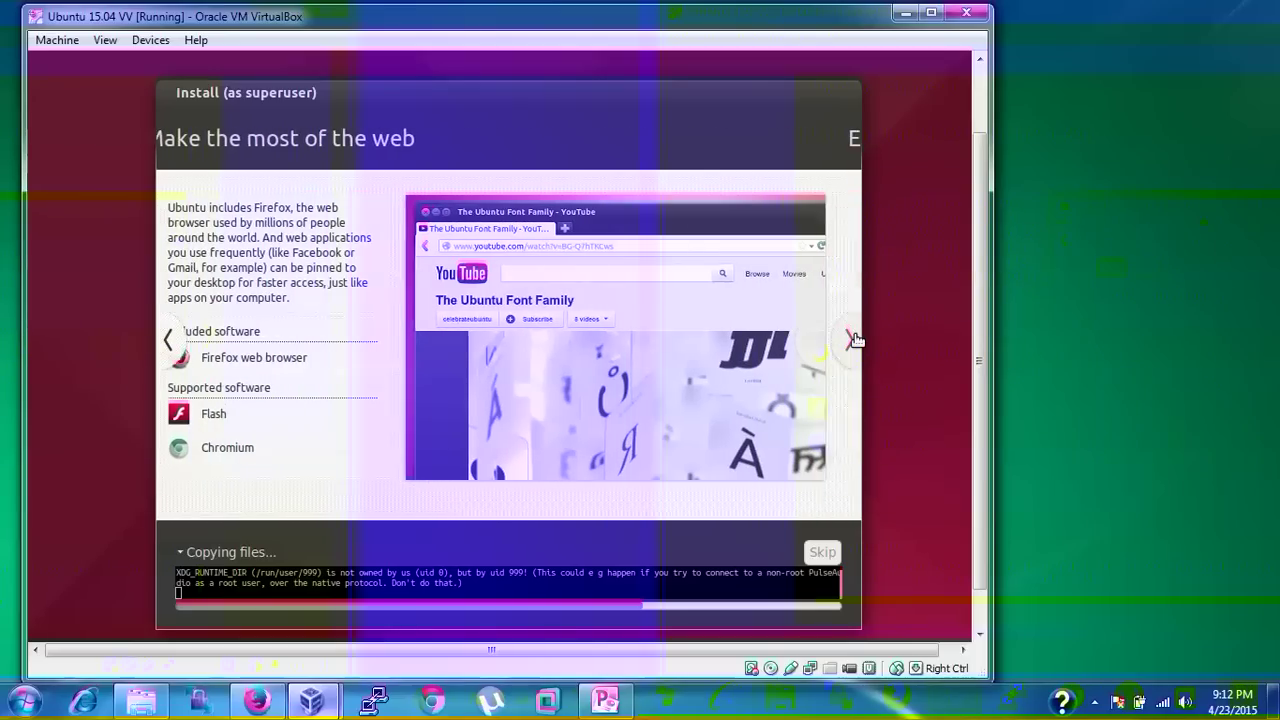
click(855, 340)
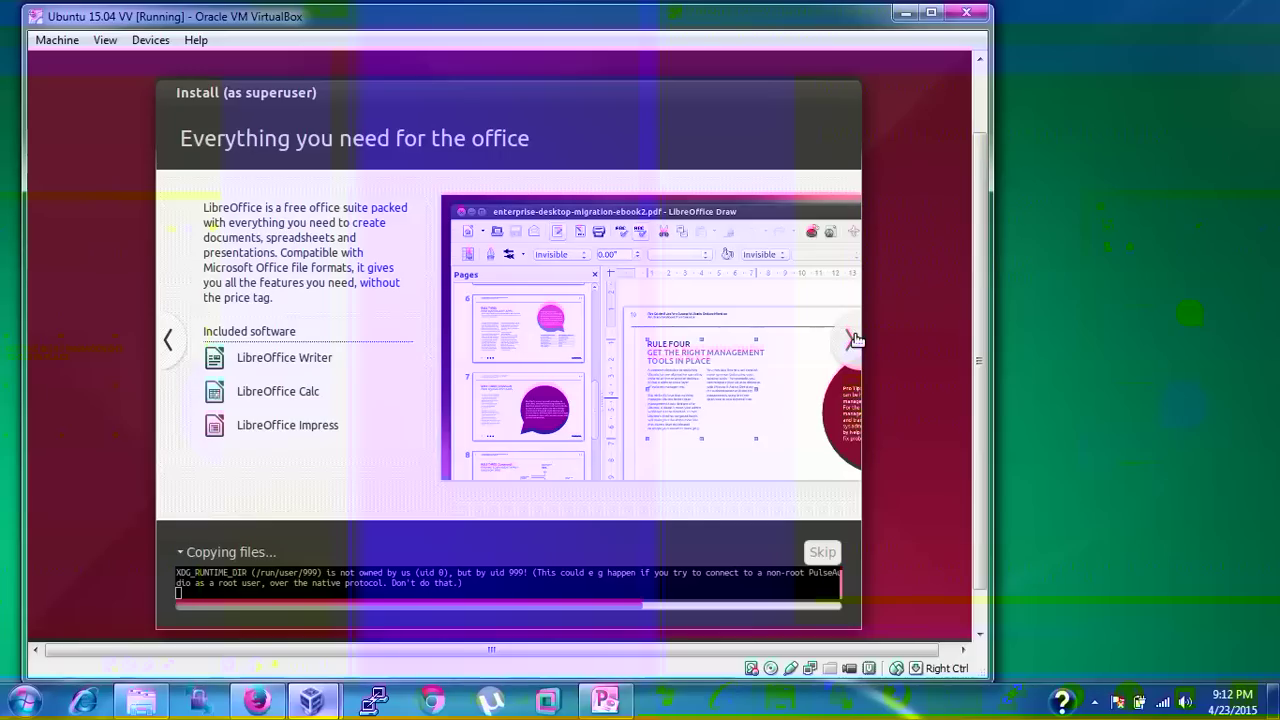
click(855, 340)
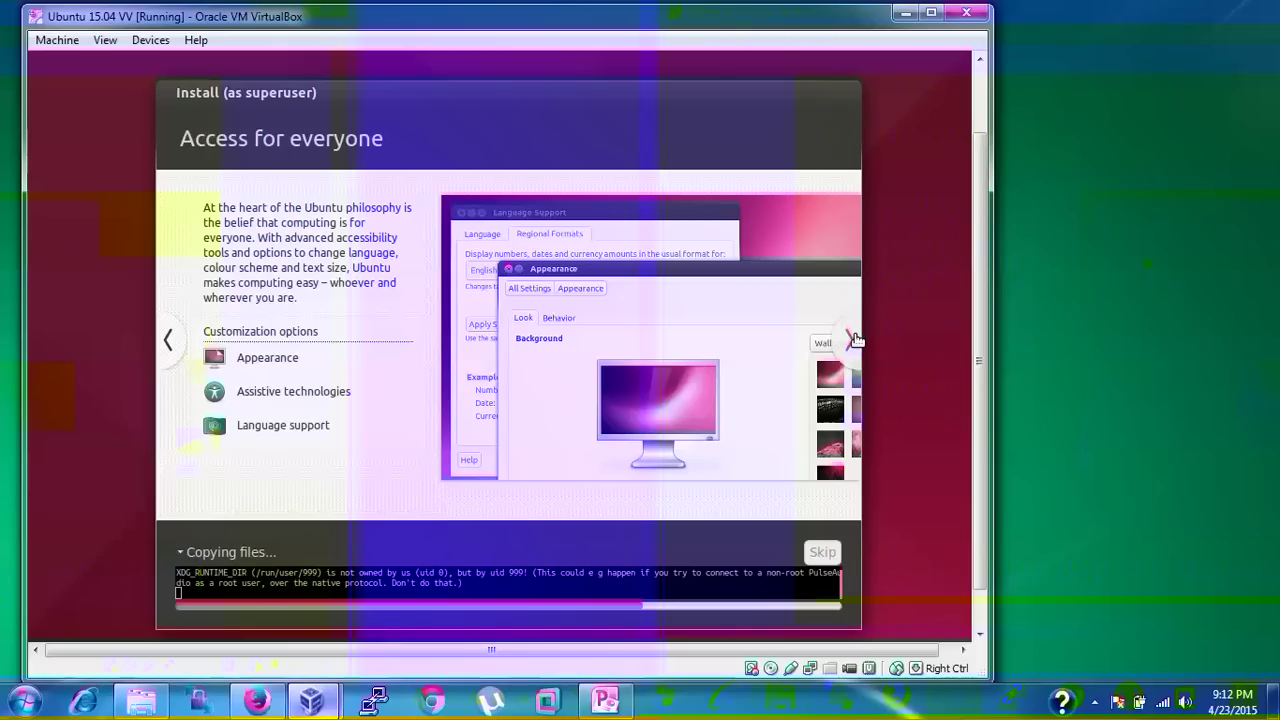
click(855, 340)
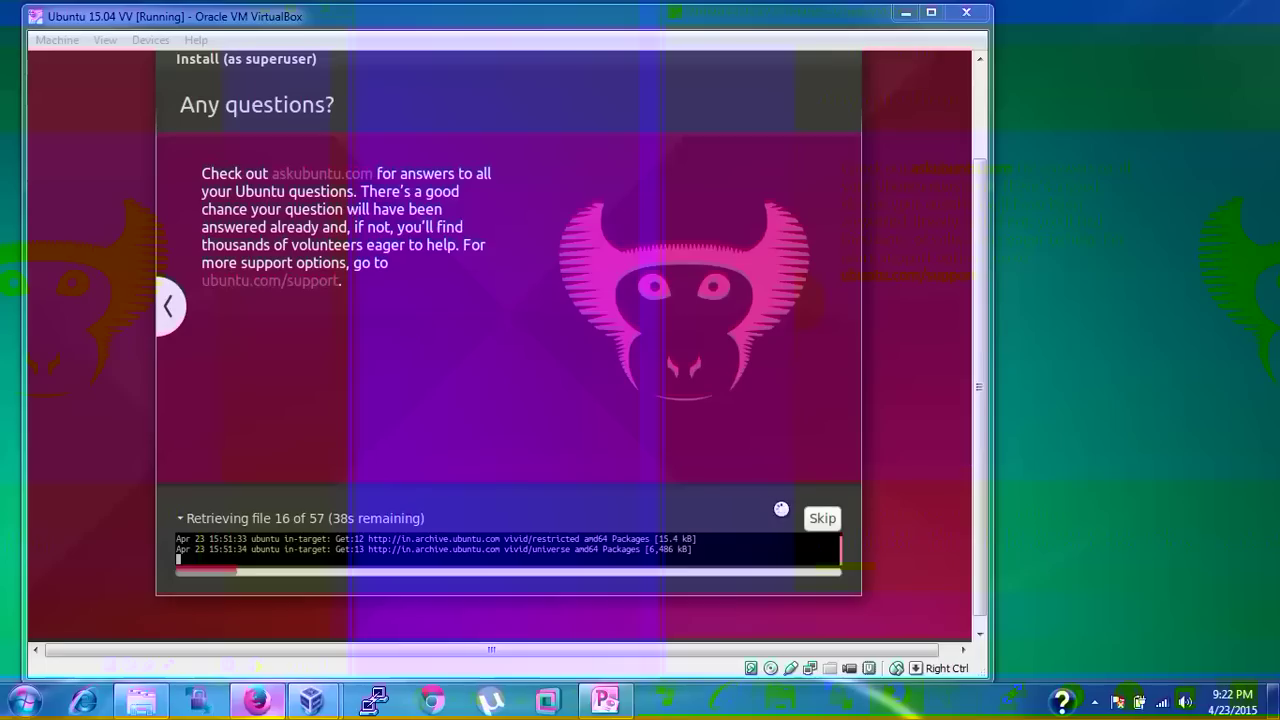
- Skip the remaining file downloads and language packs, and restart the virtual machine once the installation is complete
click(818, 515)
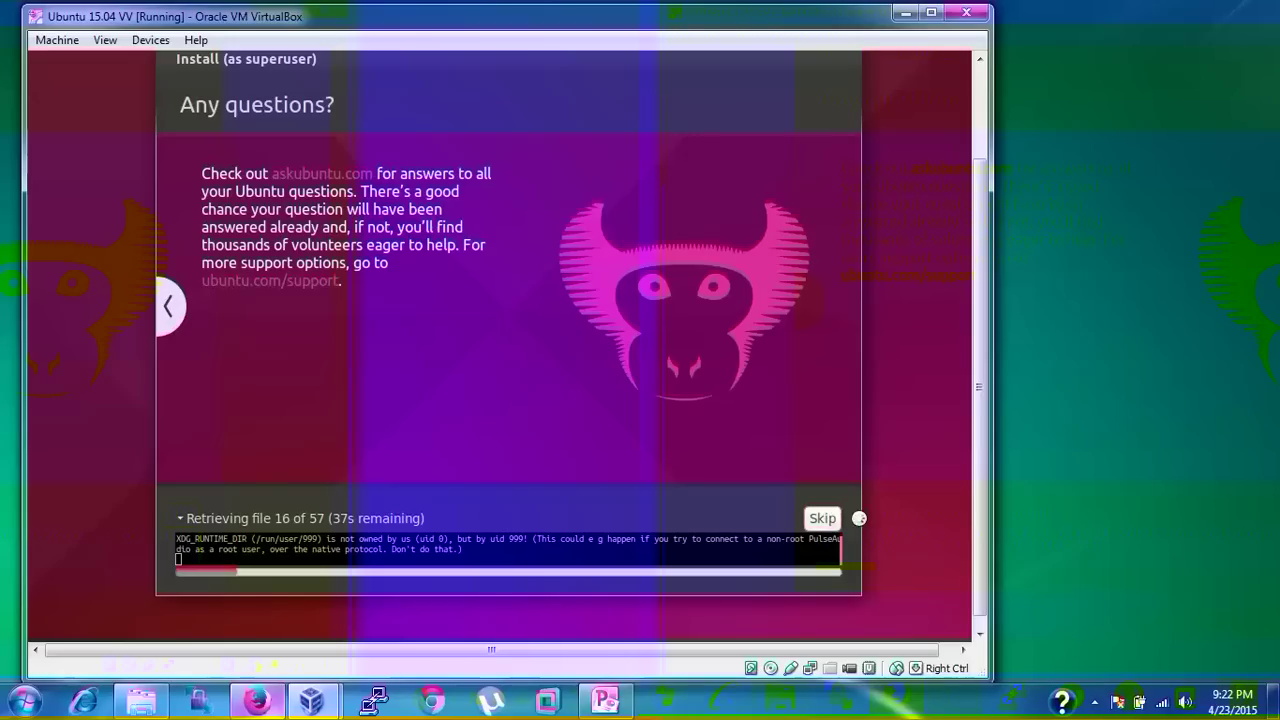
click(1083, 501)
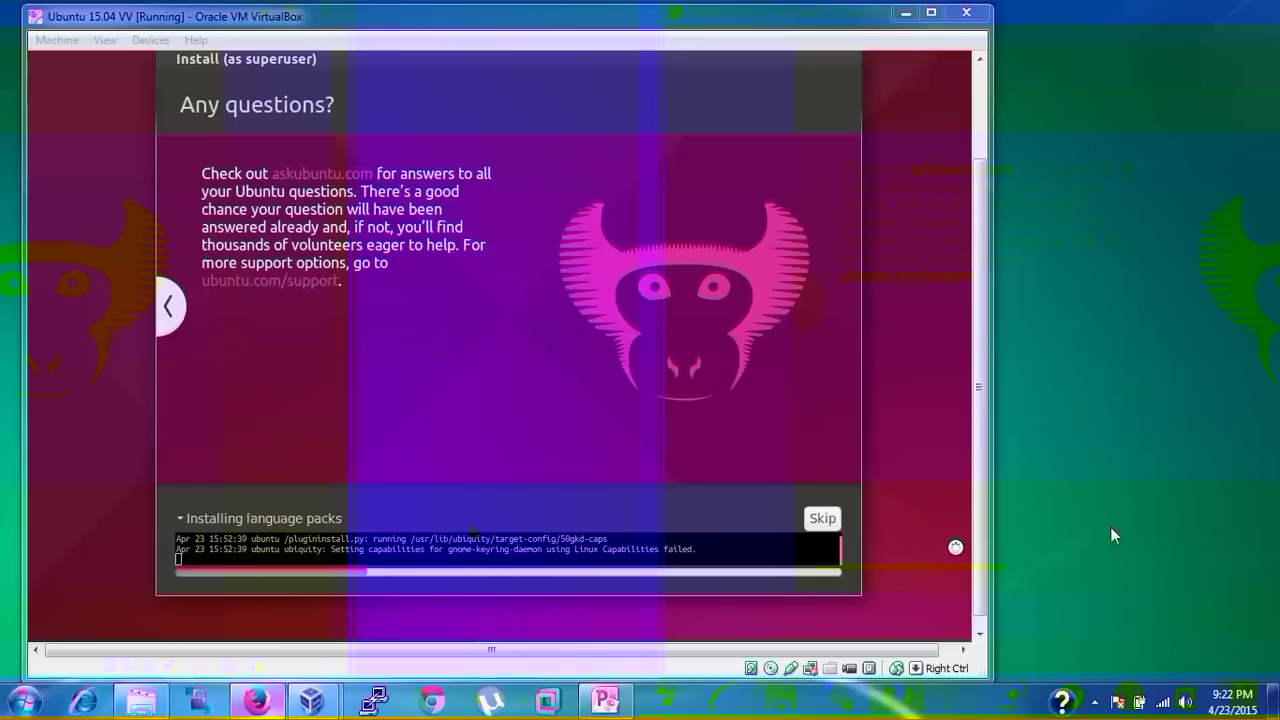
click(824, 517)
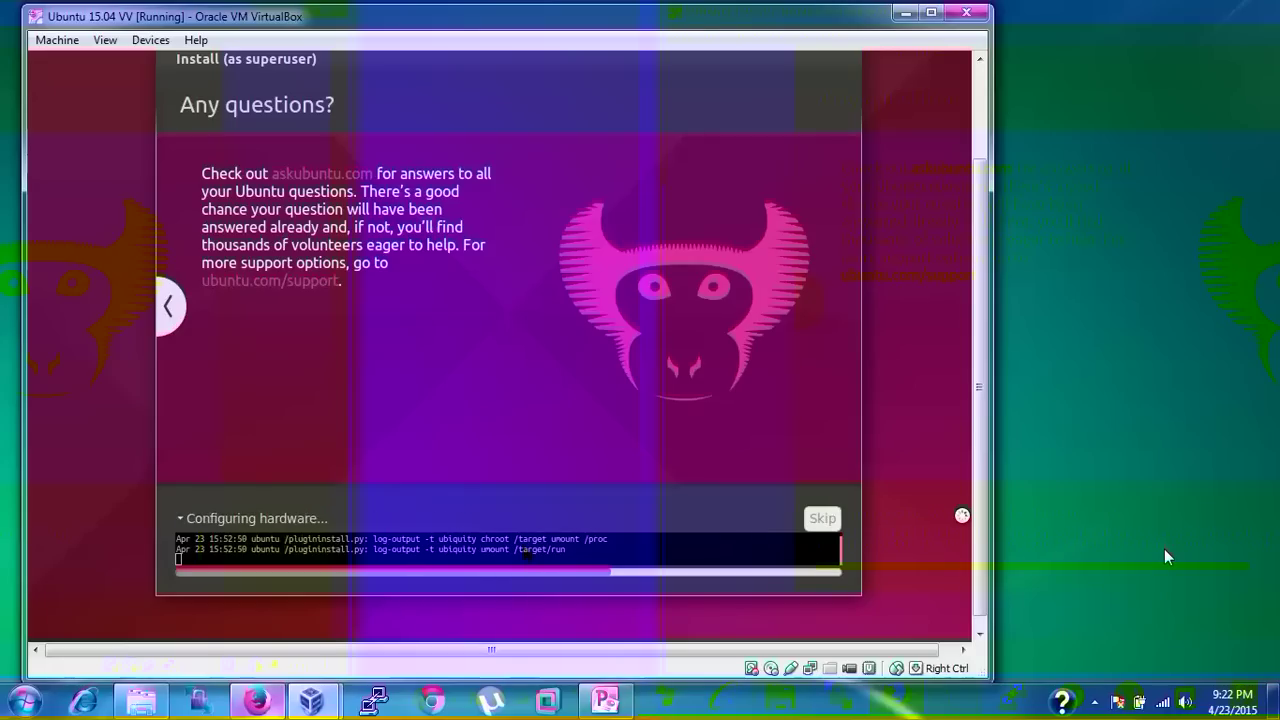
click(1131, 592)
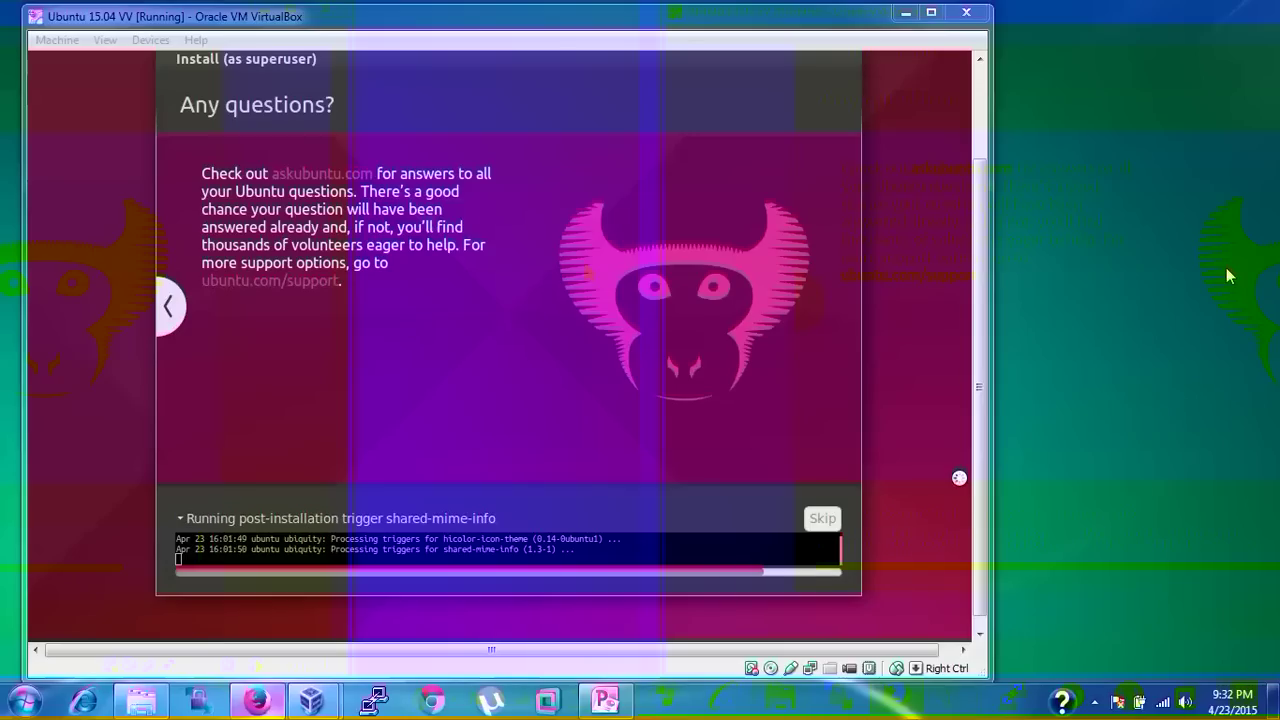
click(824, 518)
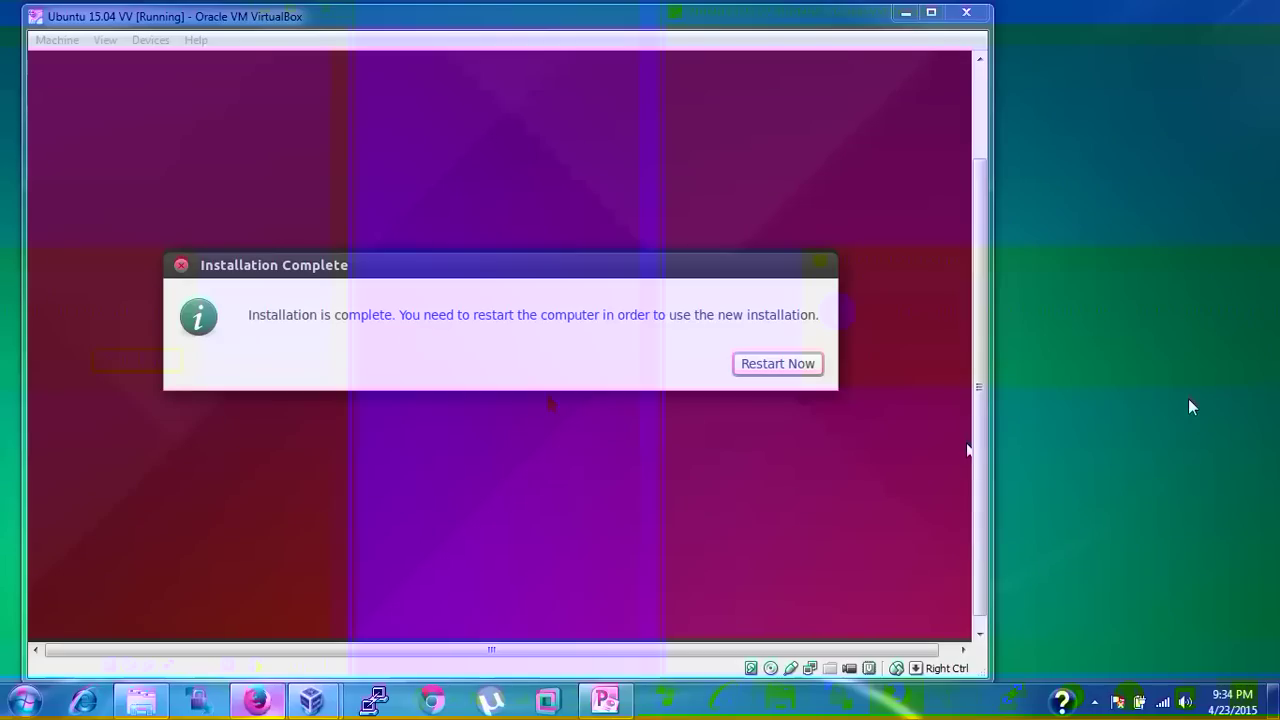
click(763, 368)
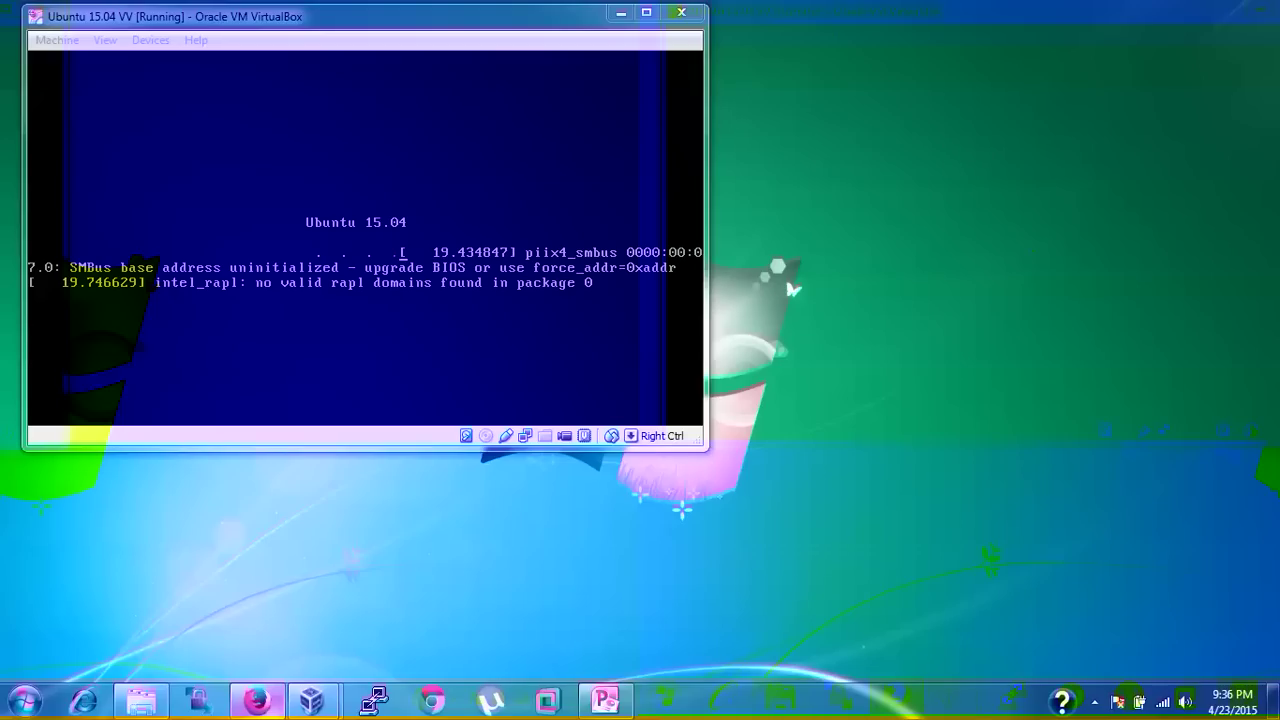
- Close the running Ubuntu 15.04 VV machine by powering it off
click(640, 16)
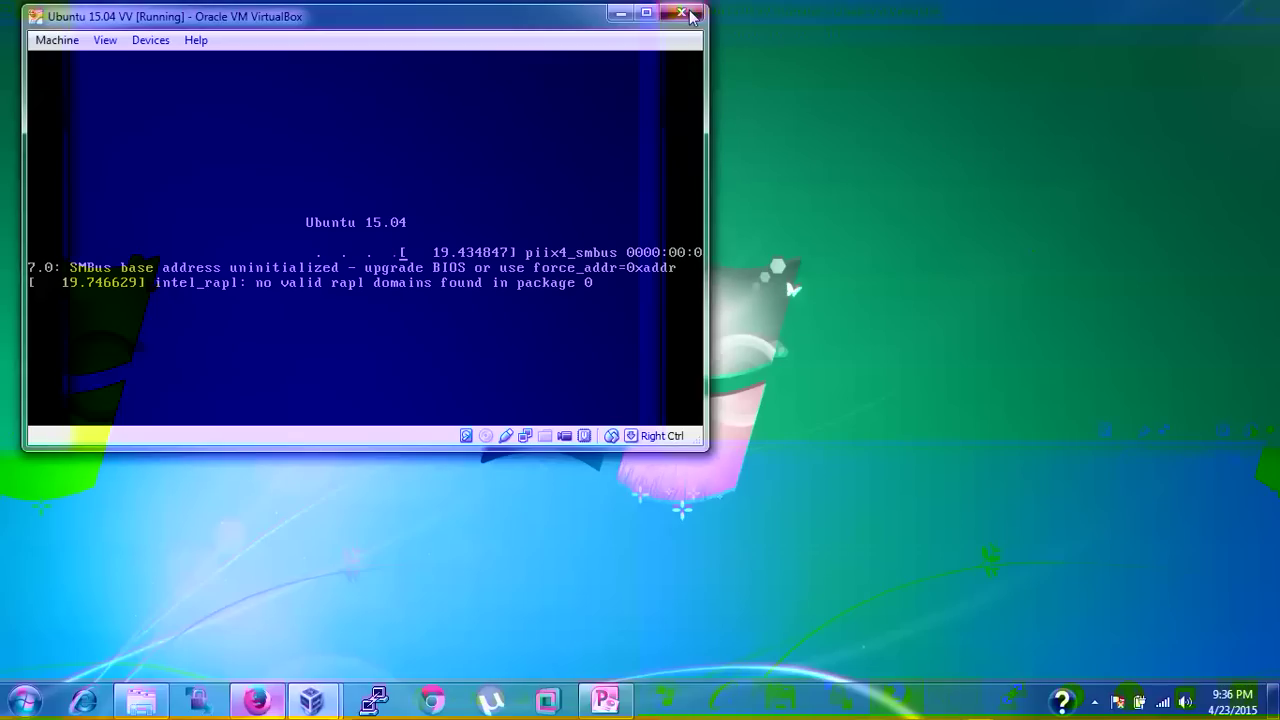
click(681, 12)
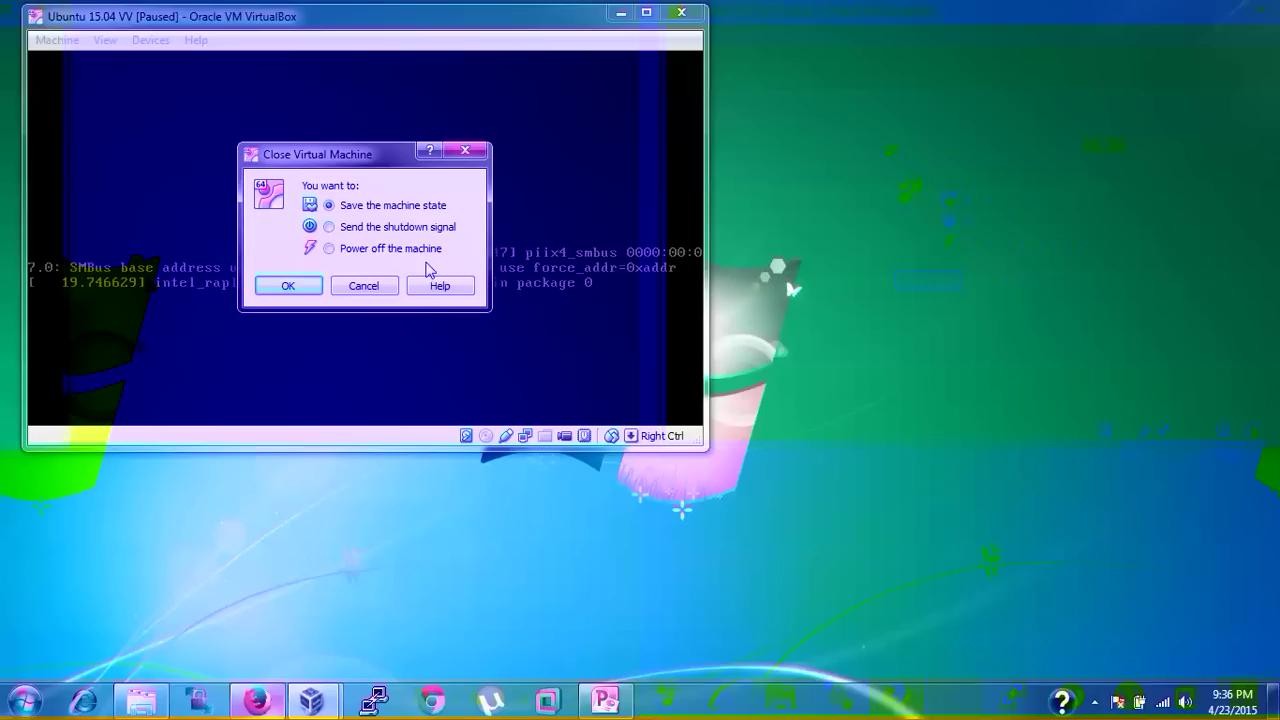
click(343, 249)
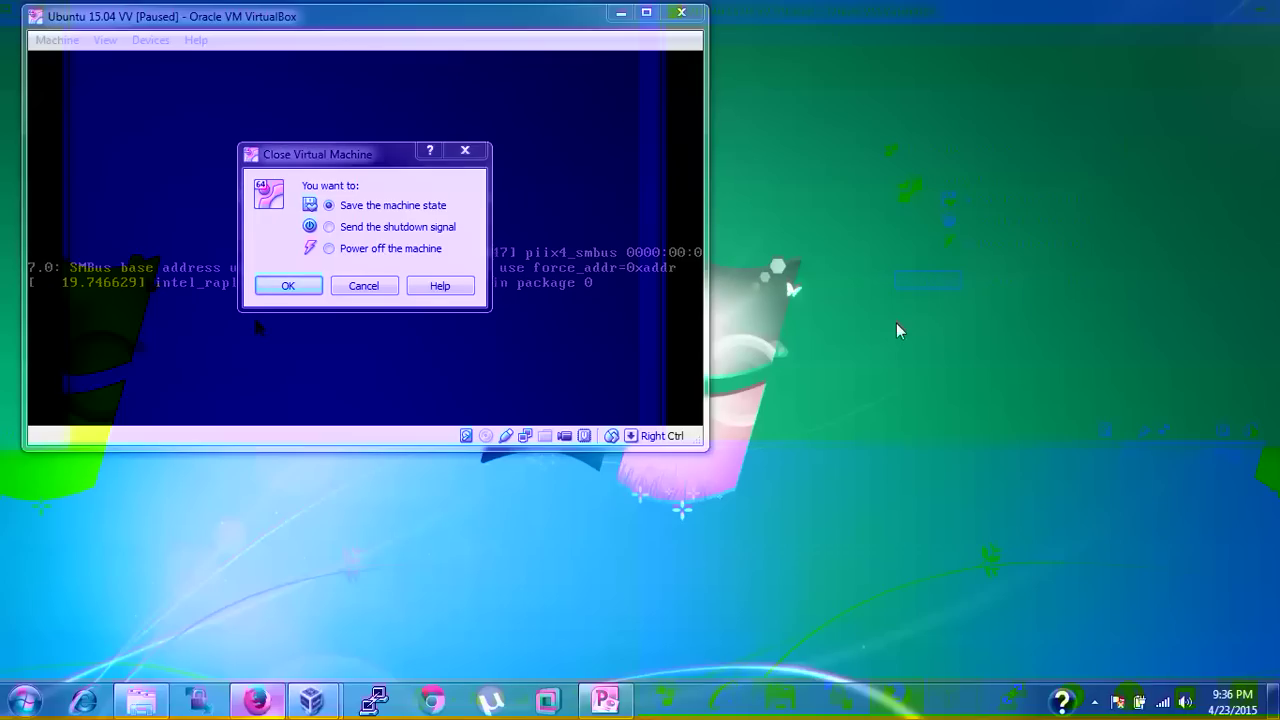
click(288, 286)
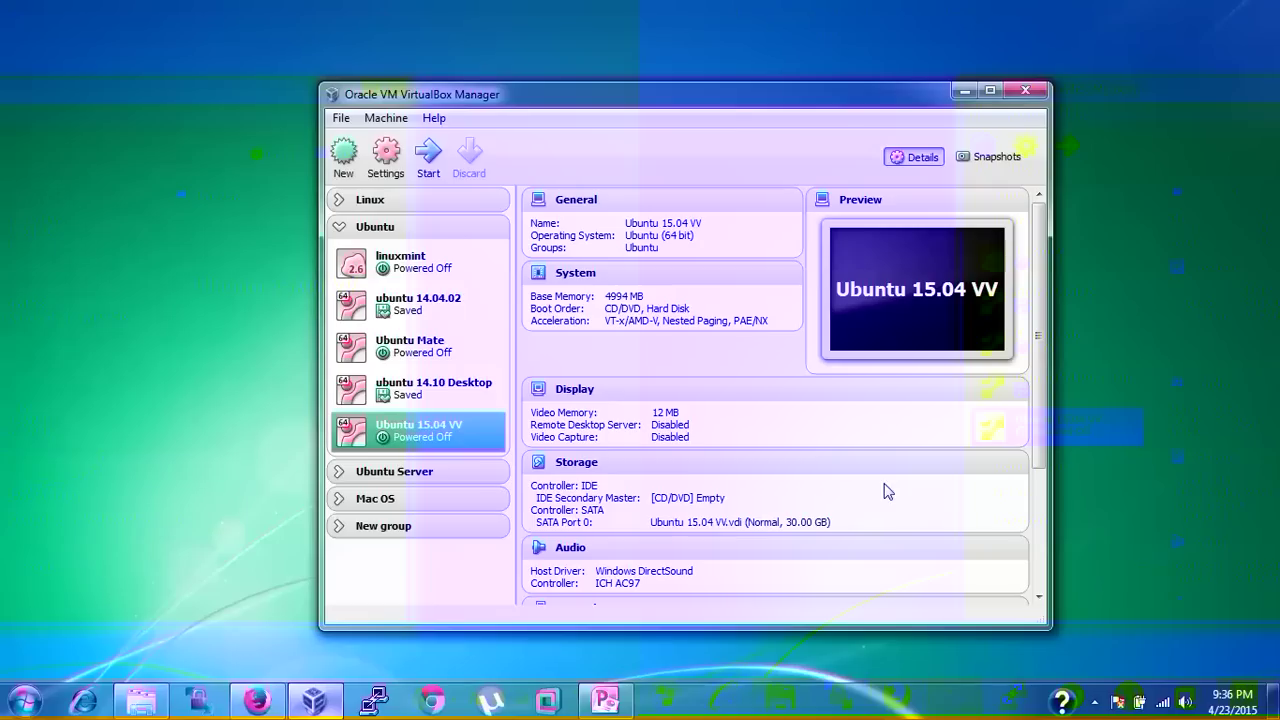
- Exclude CD/DVD from the boot order in the system settings of Ubuntu 15.04 VV and start the machine
click(386, 155)
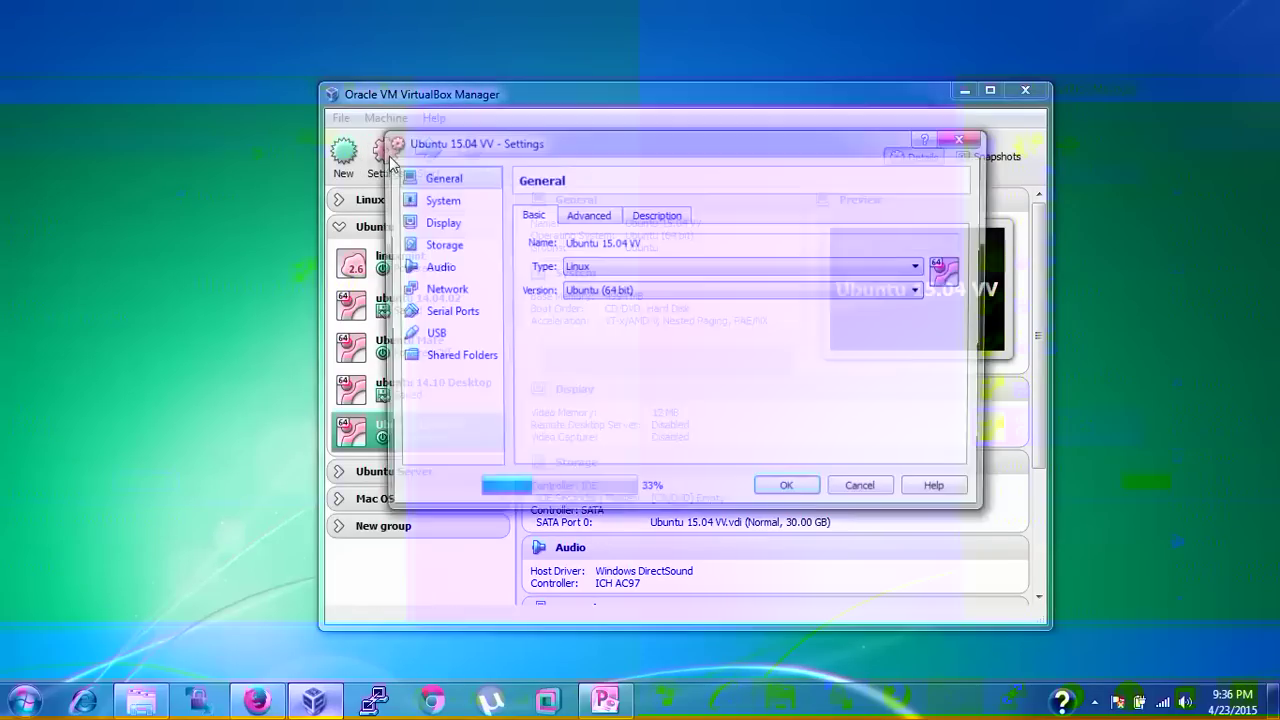
click(465, 221)
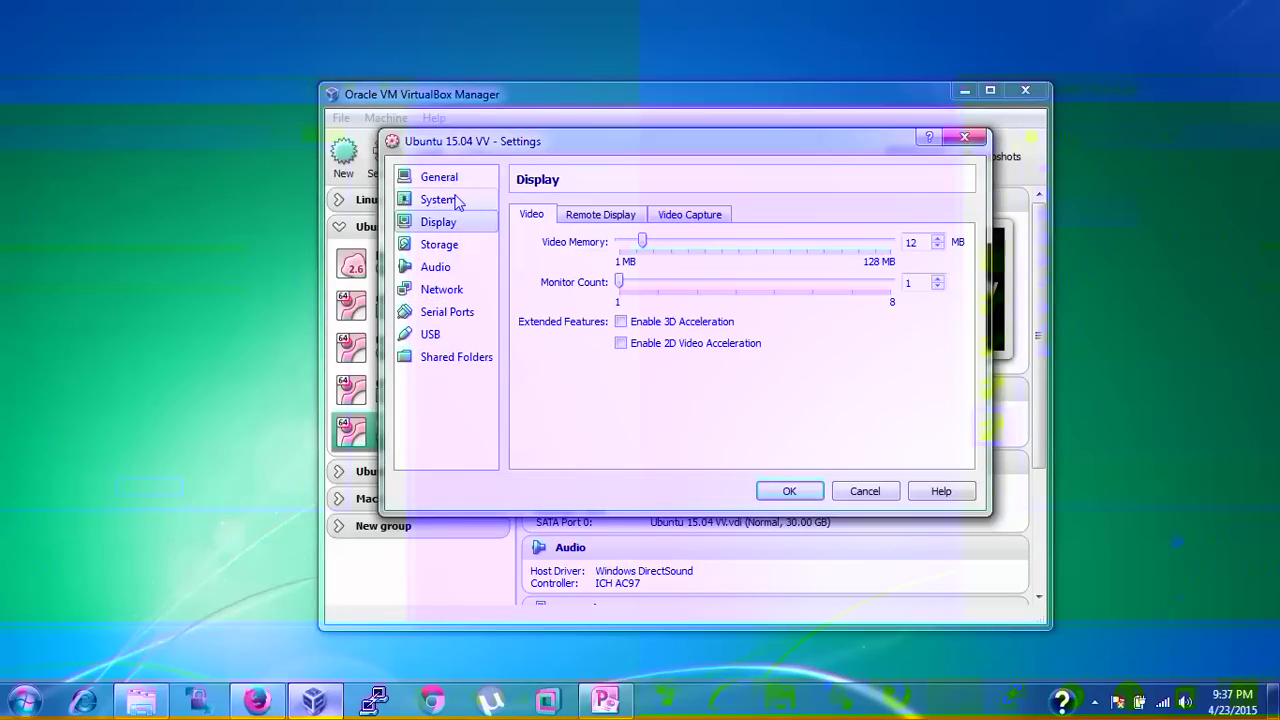
click(457, 202)
click(625, 283)
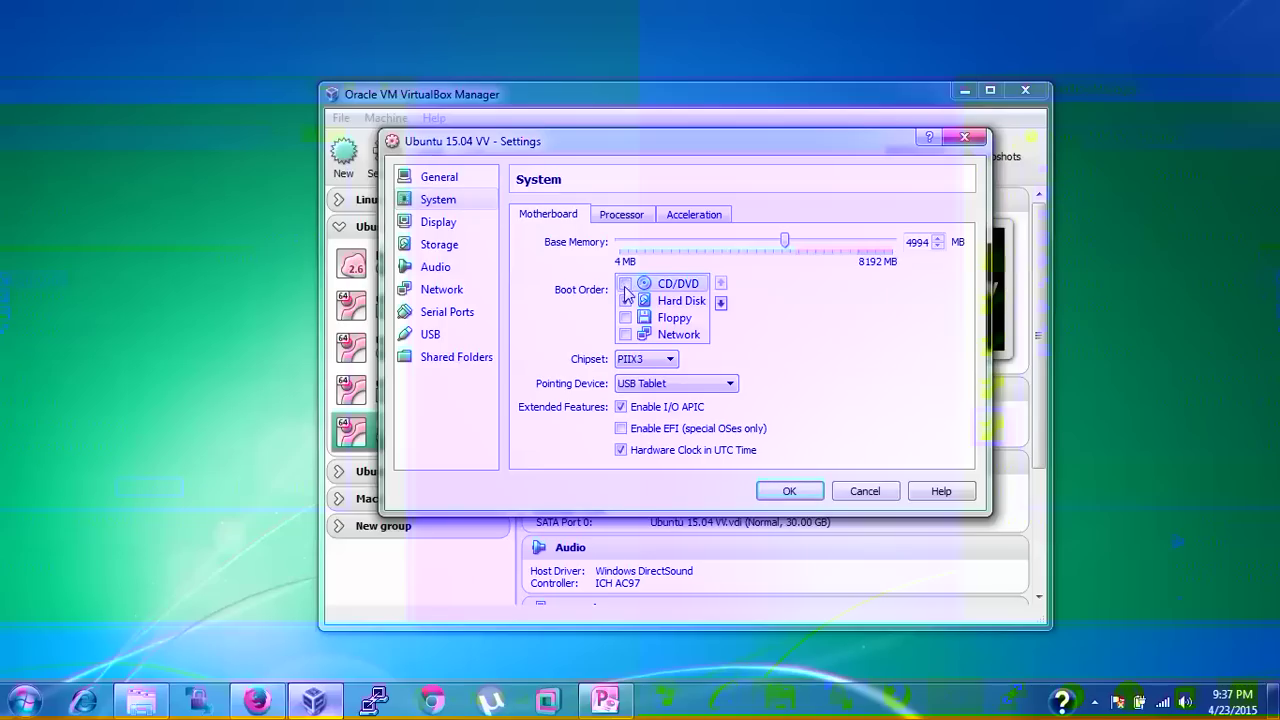
click(790, 492)
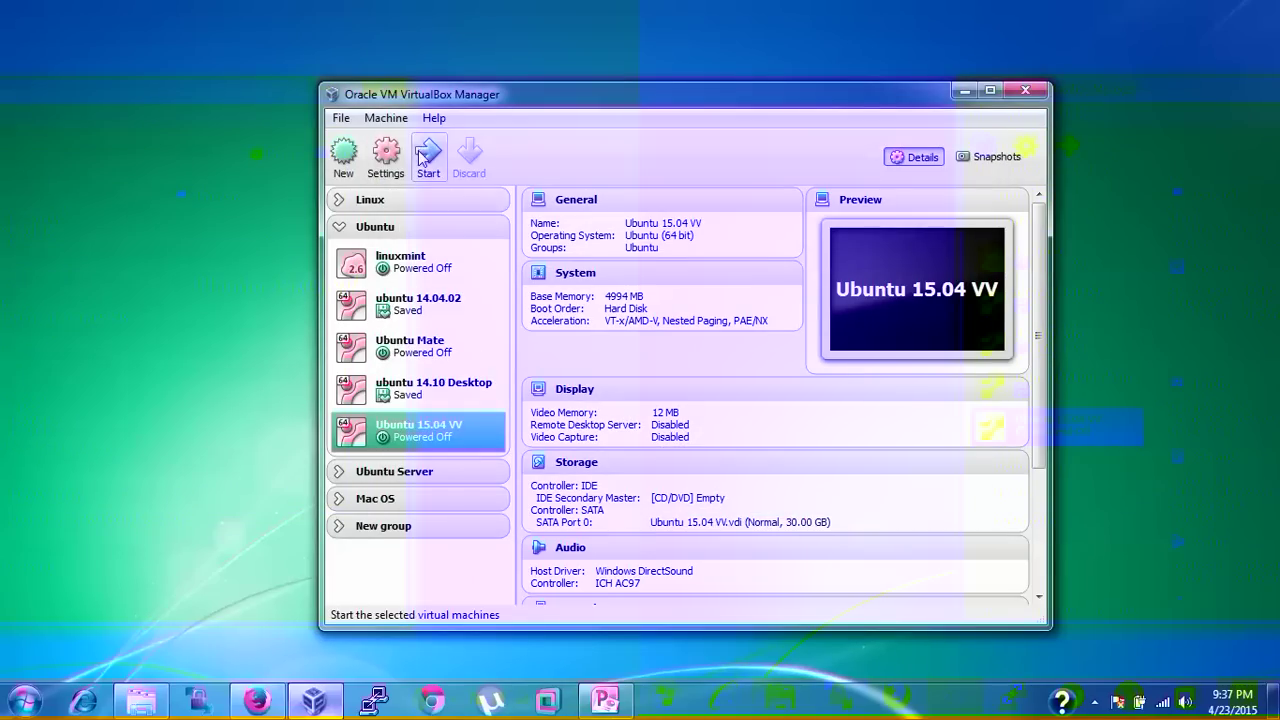
click(428, 155)
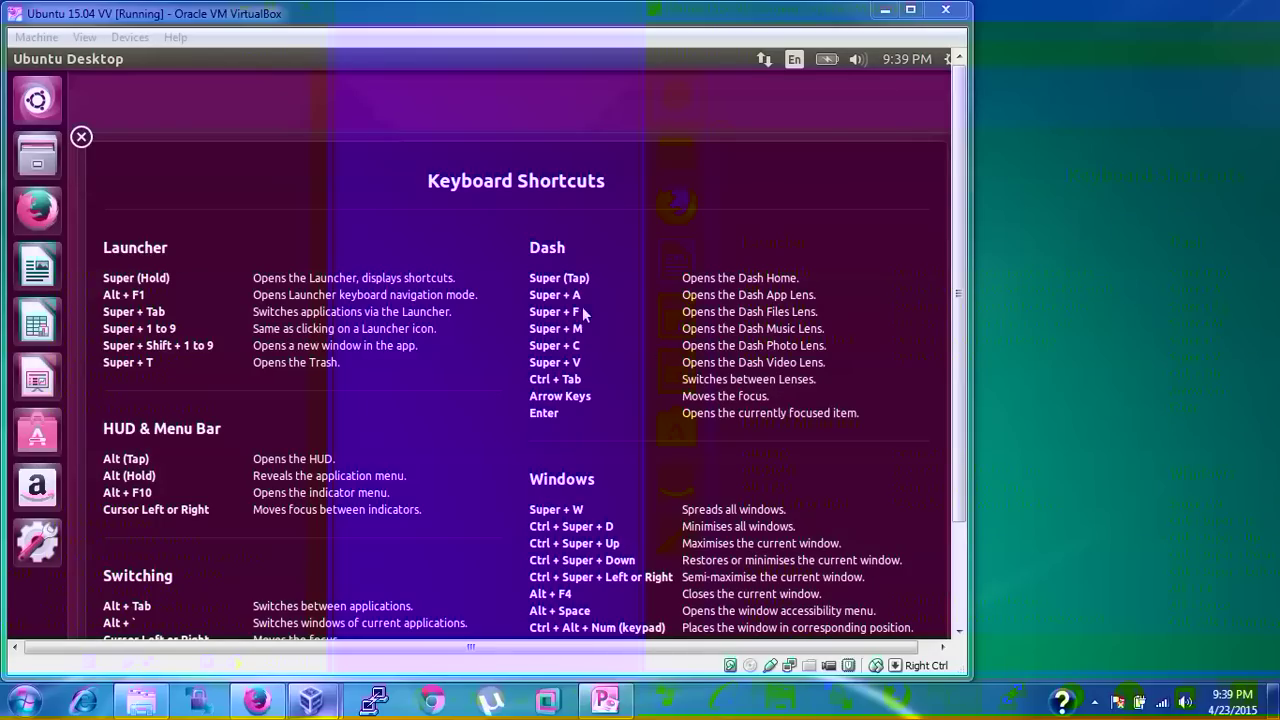
- Maximize the virtual machine window and close the Keyboard Shortcuts overlay after viewing it
click(911, 12)
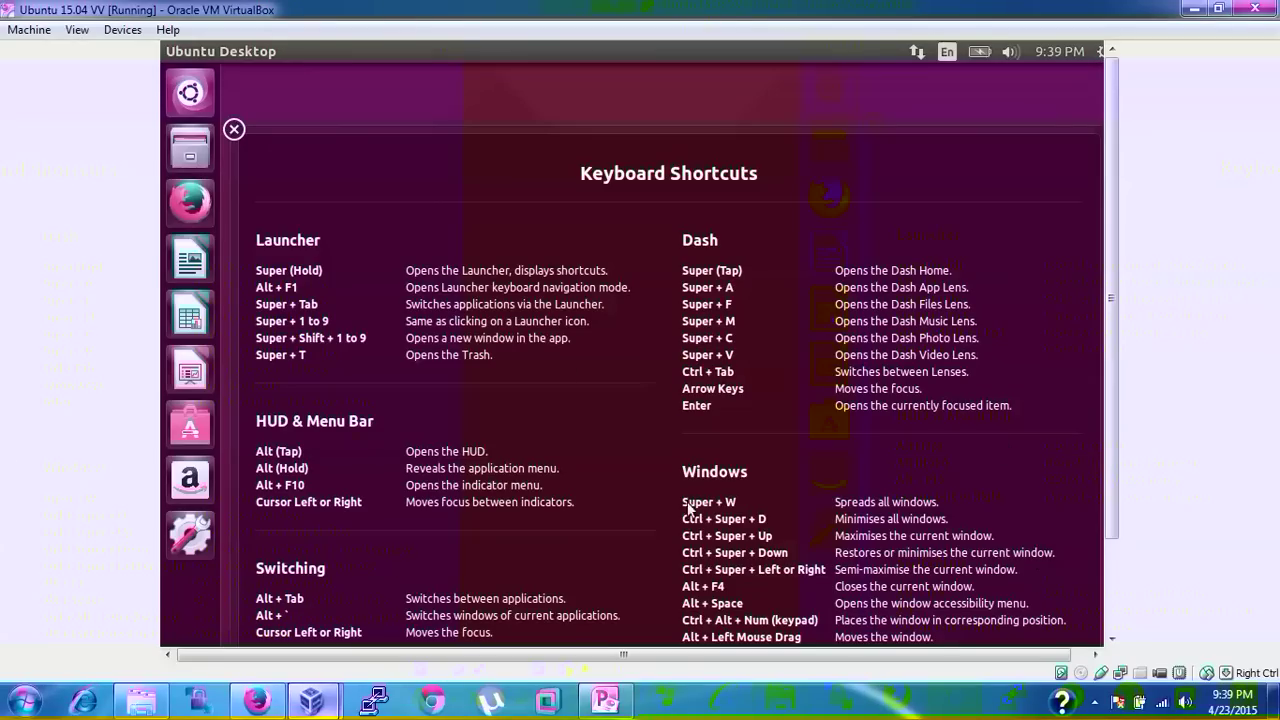
click(1110, 602)
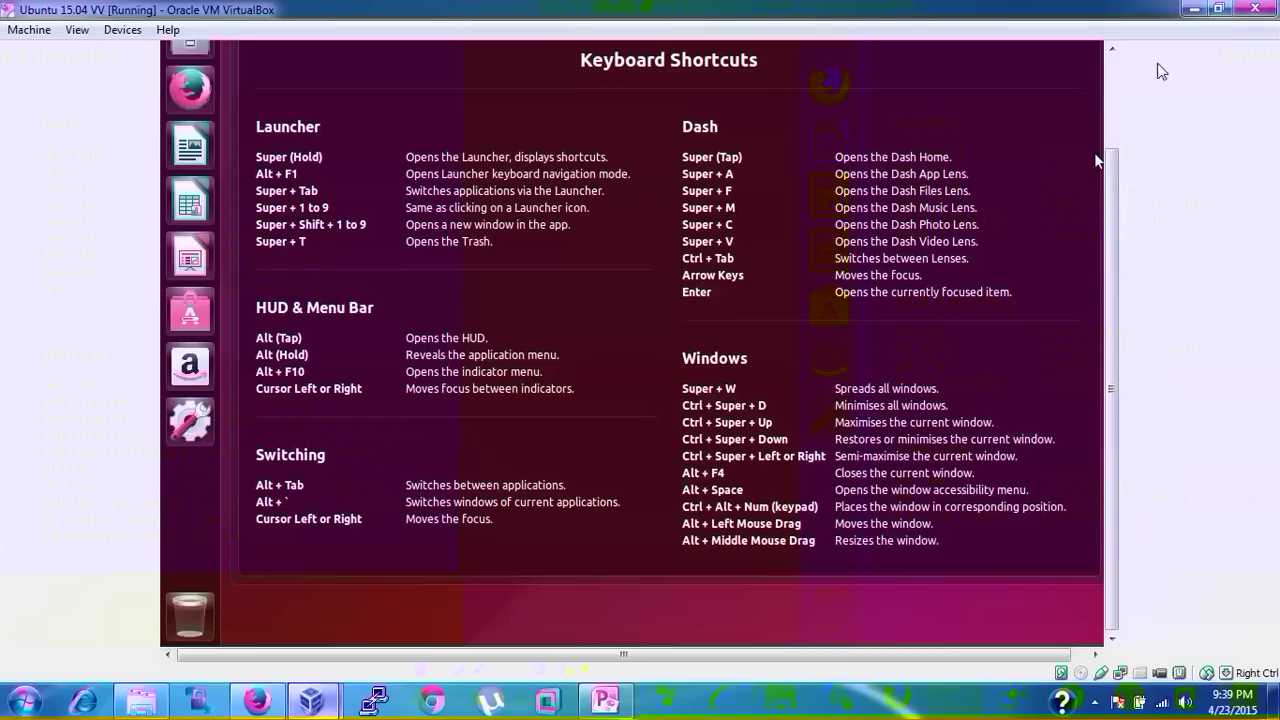
click(1112, 88)
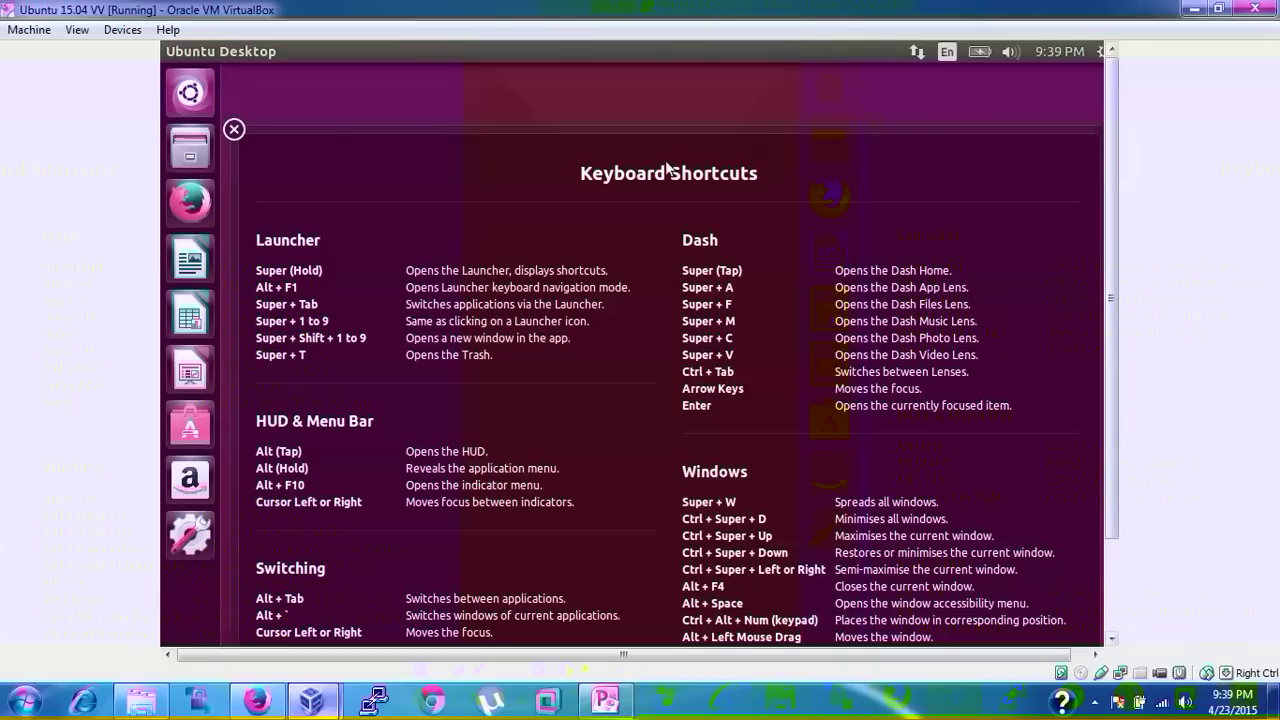
click(234, 128)
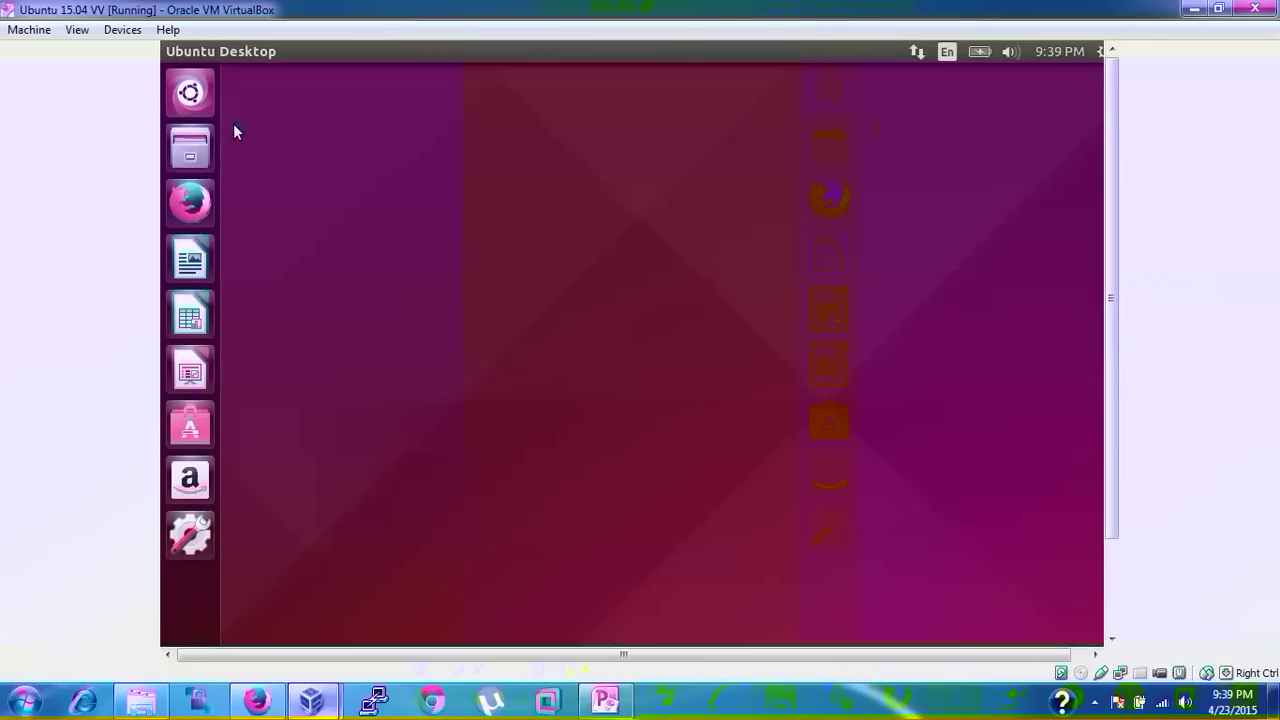
- Look at the Dash applications and the system menu's About This Computer entry, and restore the machine window from full size
click(187, 108)
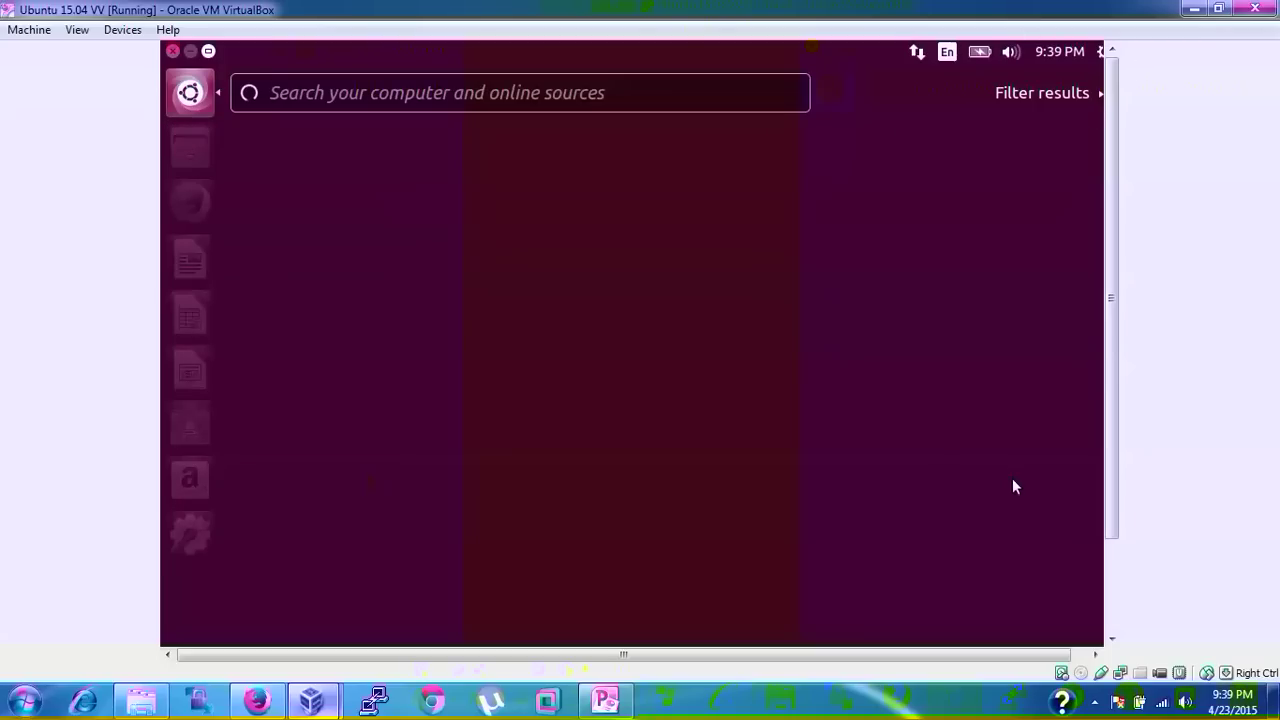
click(1084, 654)
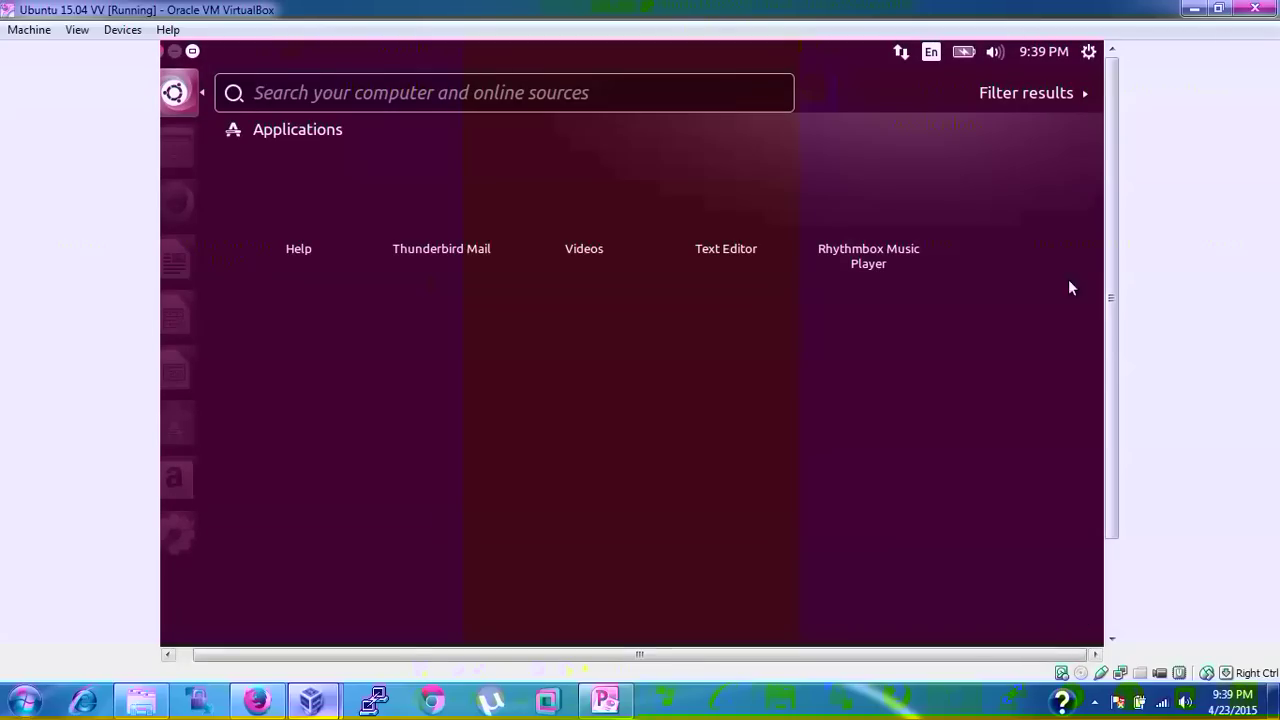
click(1091, 48)
click(1091, 48)
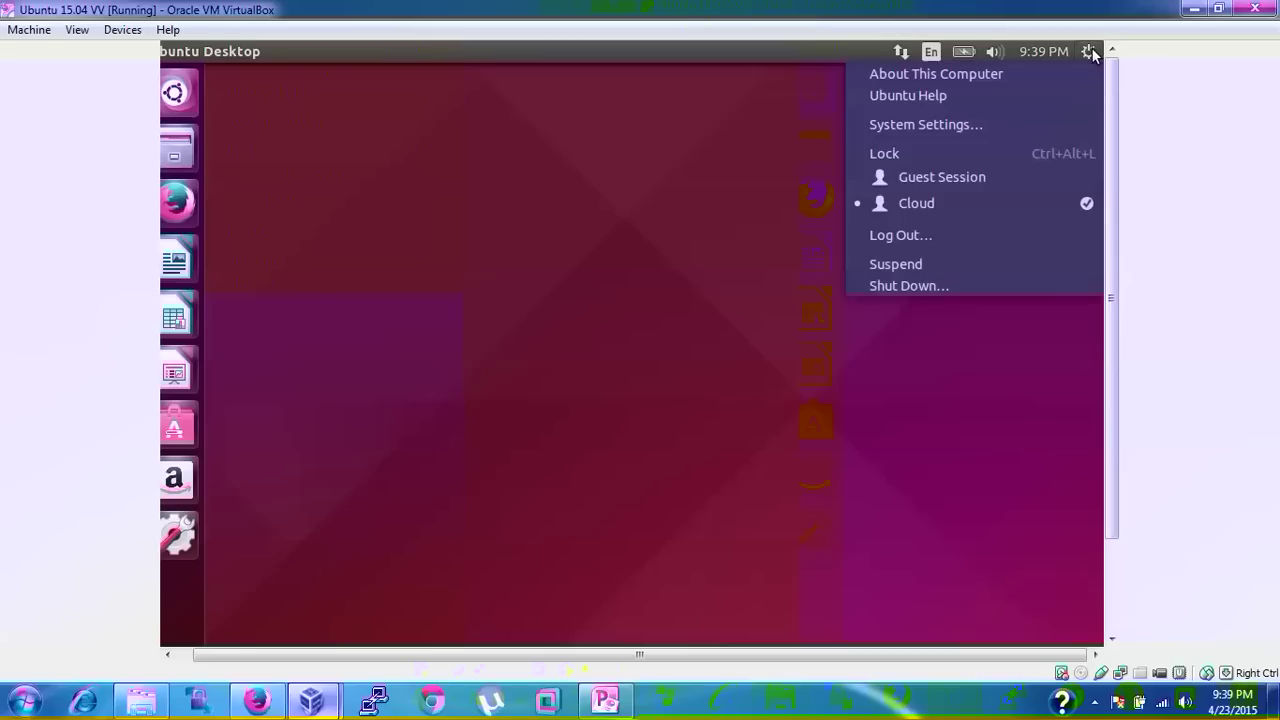
click(1008, 75)
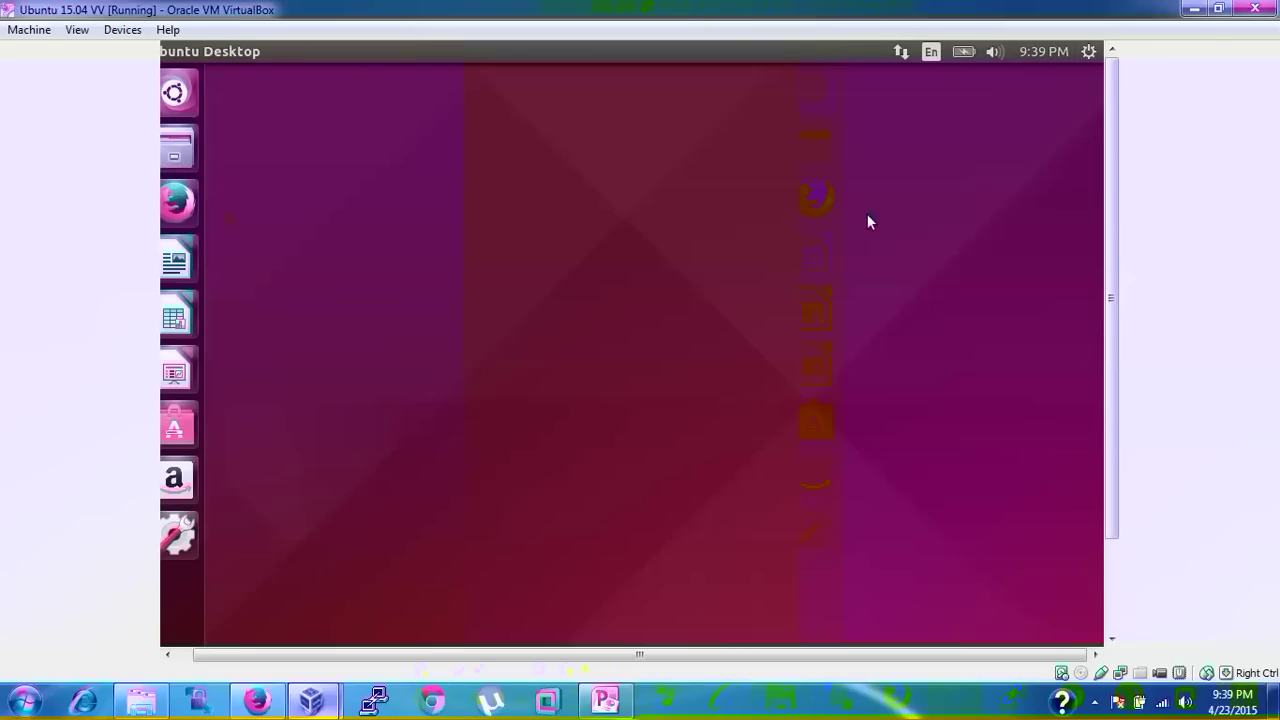
click(1218, 8)
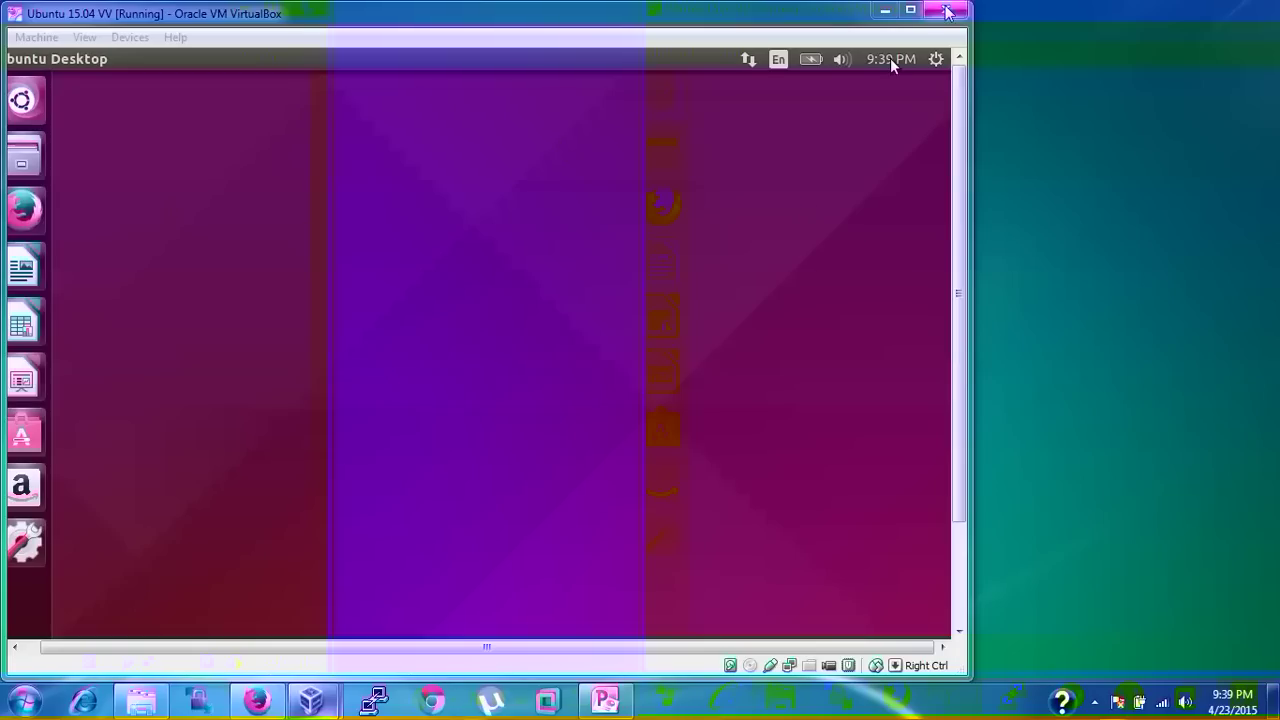
- Open Ubuntu's System Settings, look at the overview of the system details, and close the window
click(936, 58)
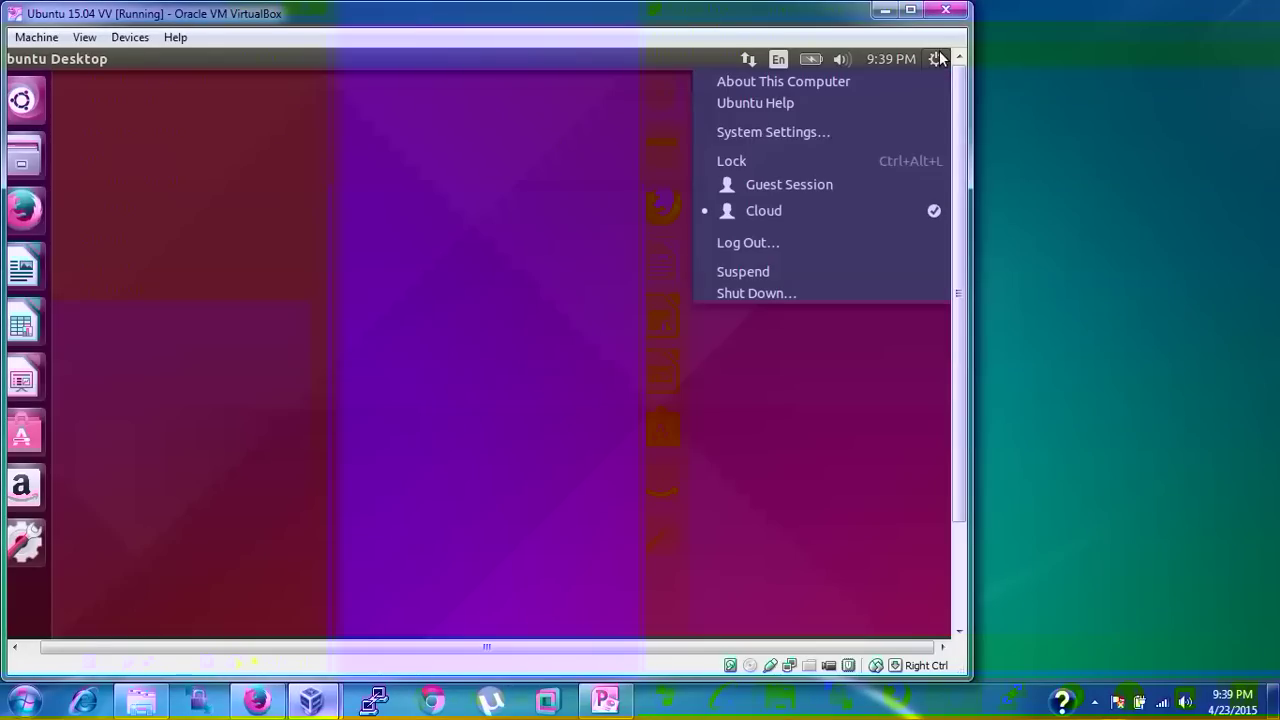
click(883, 125)
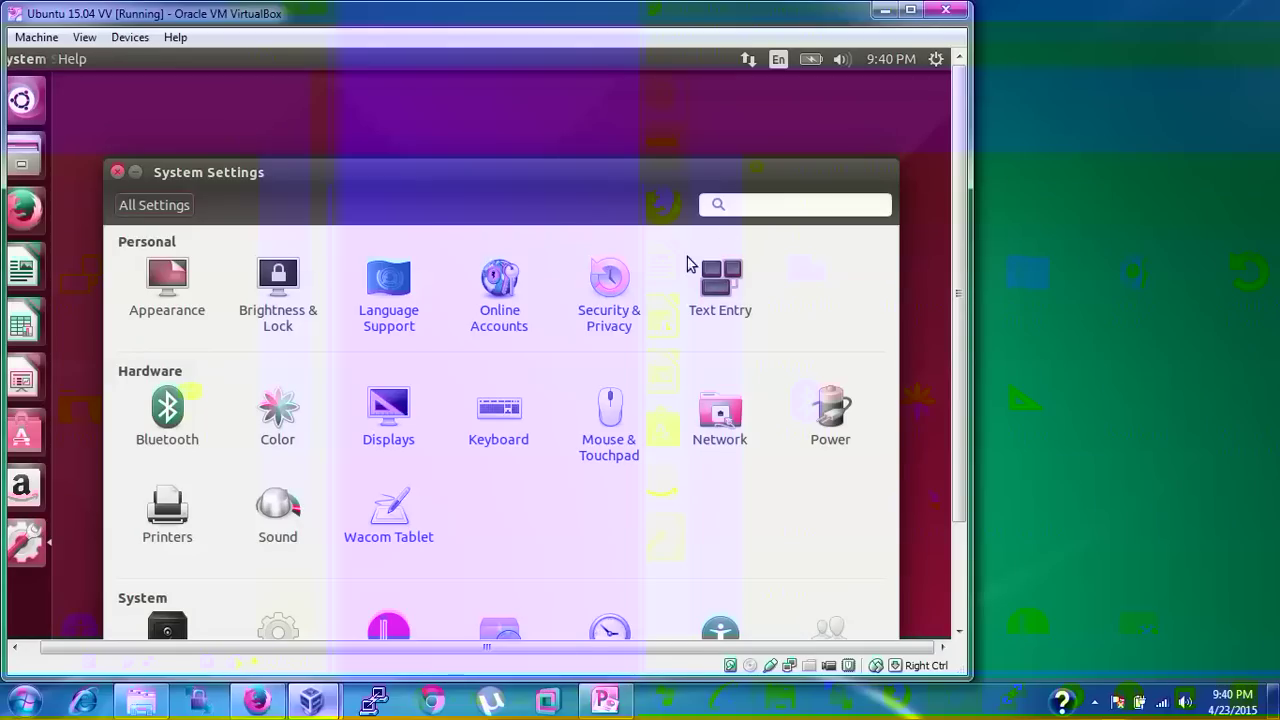
click(959, 600)
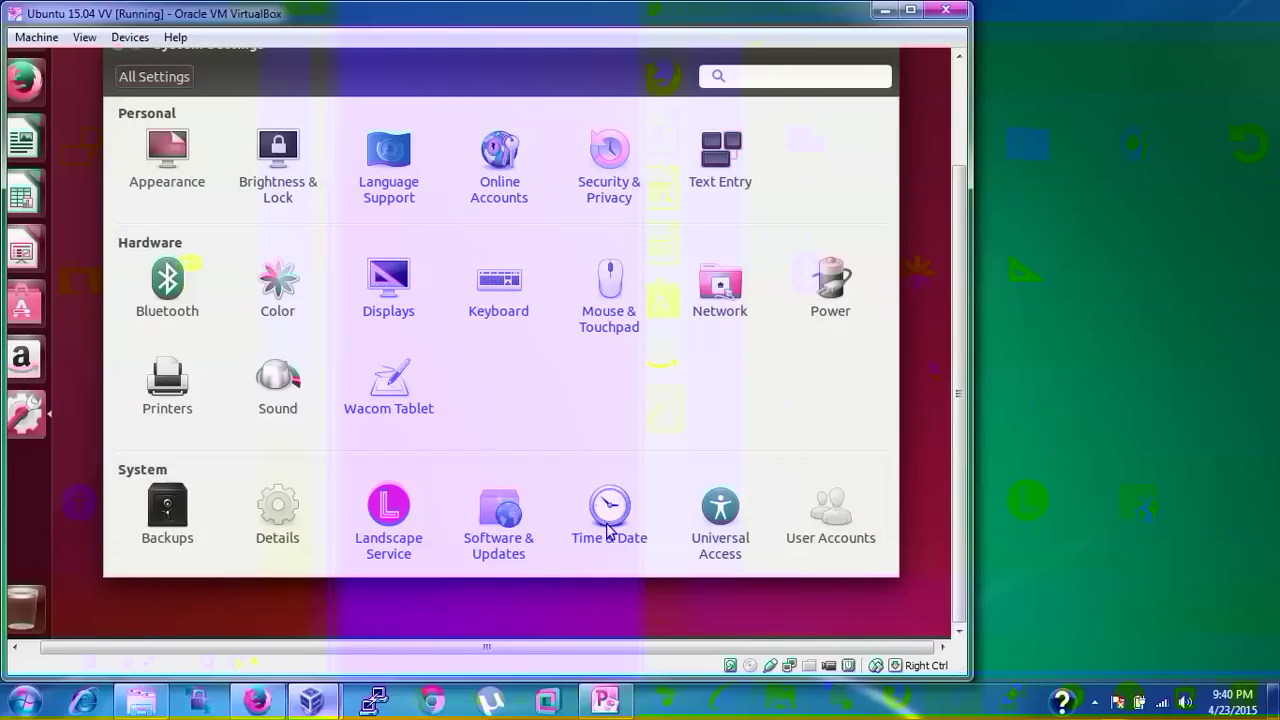
click(285, 526)
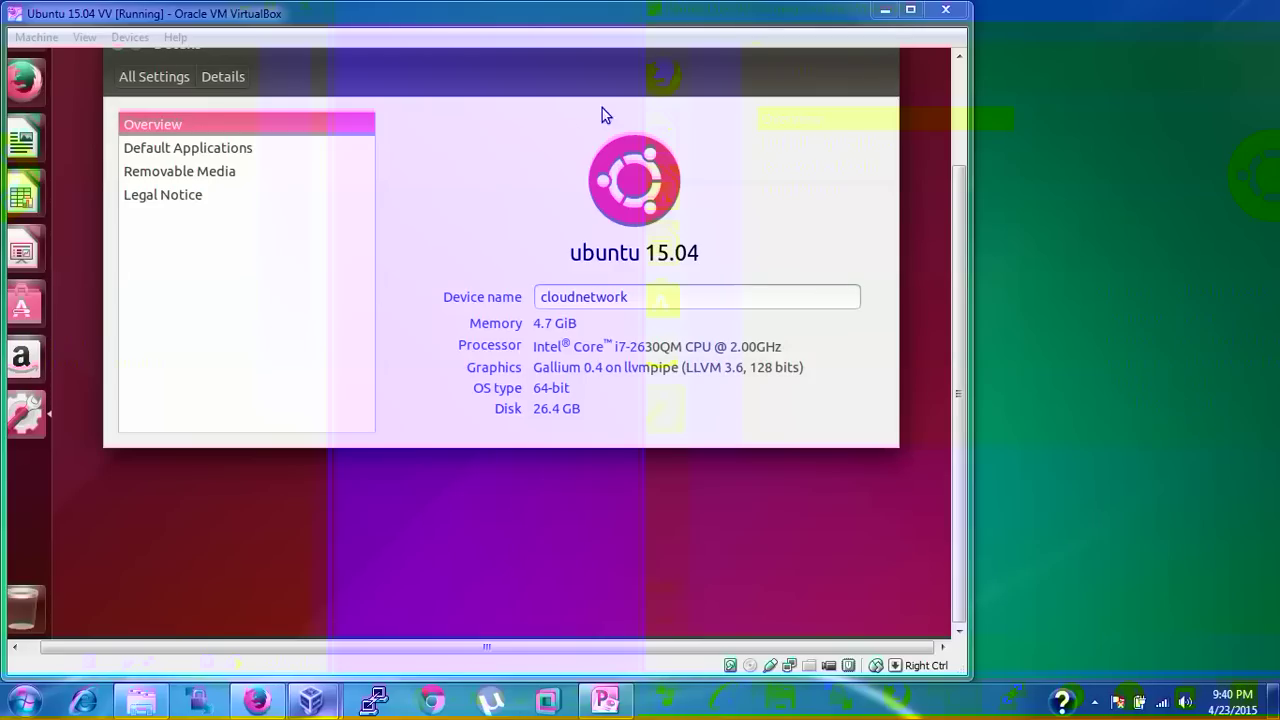
click(962, 94)
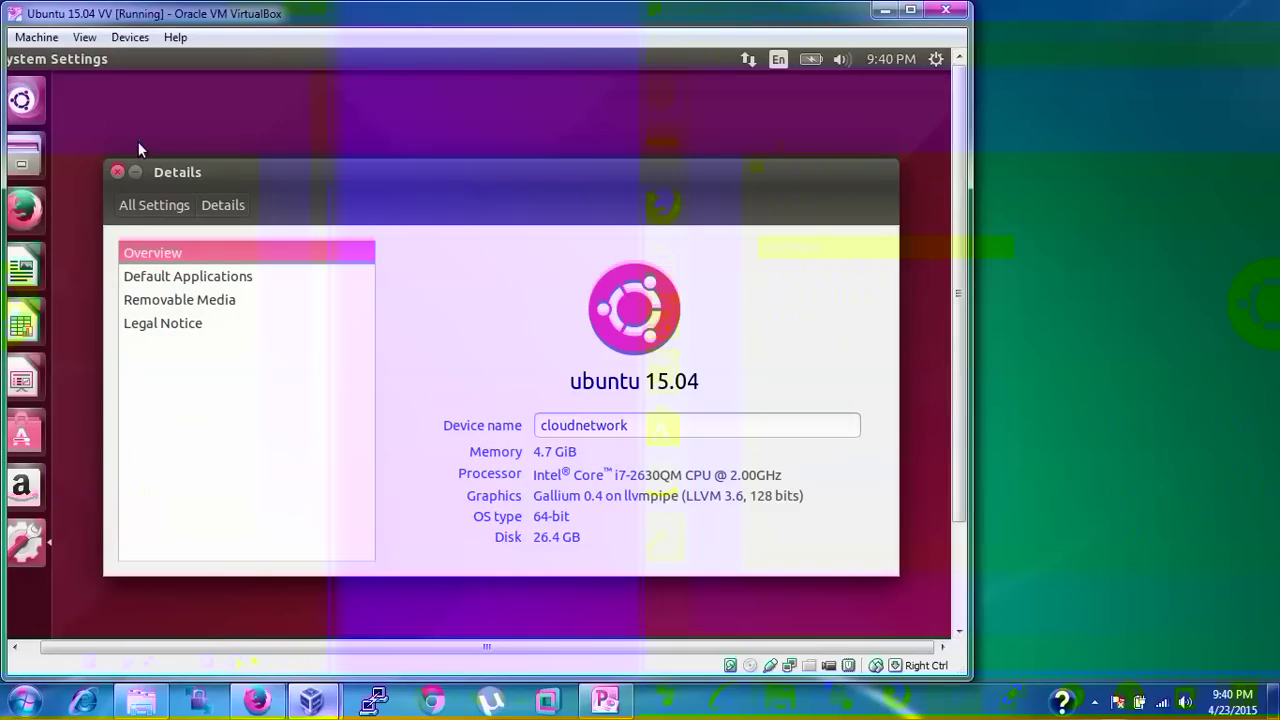
click(118, 172)
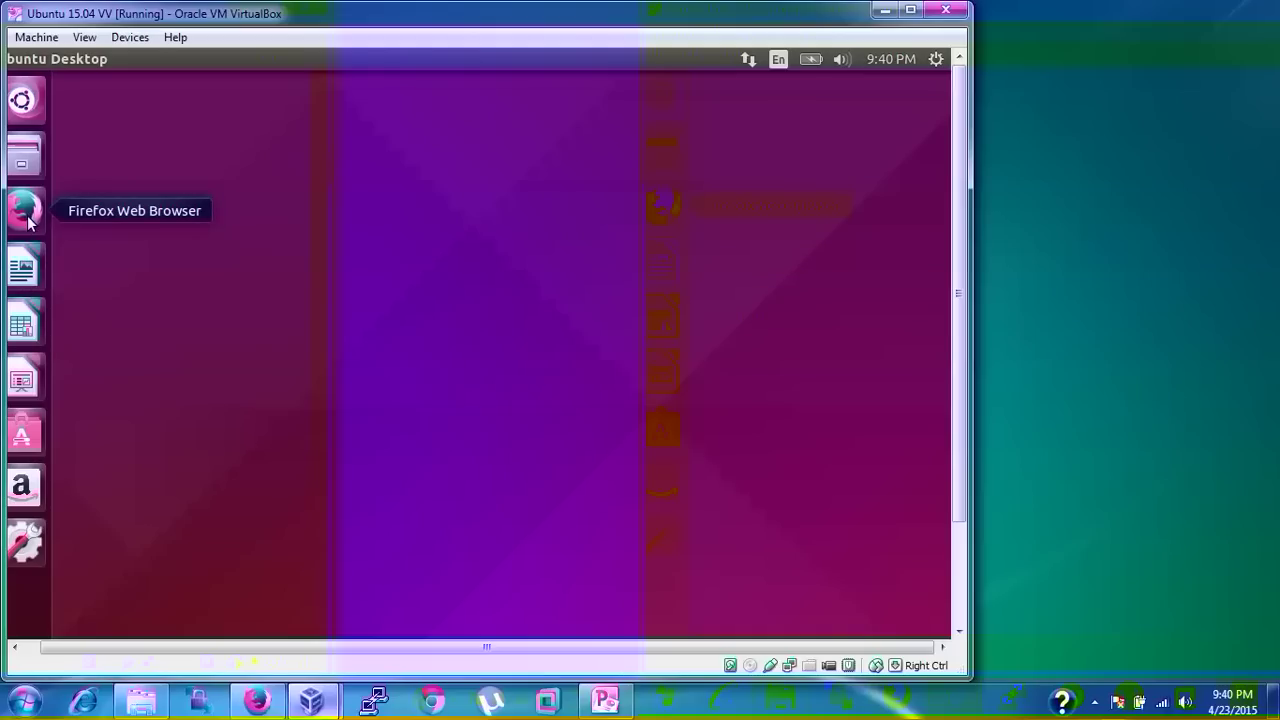
- Browse the Home, Computer and Desktop locations in the Ubuntu file manager and close it
click(35, 166)
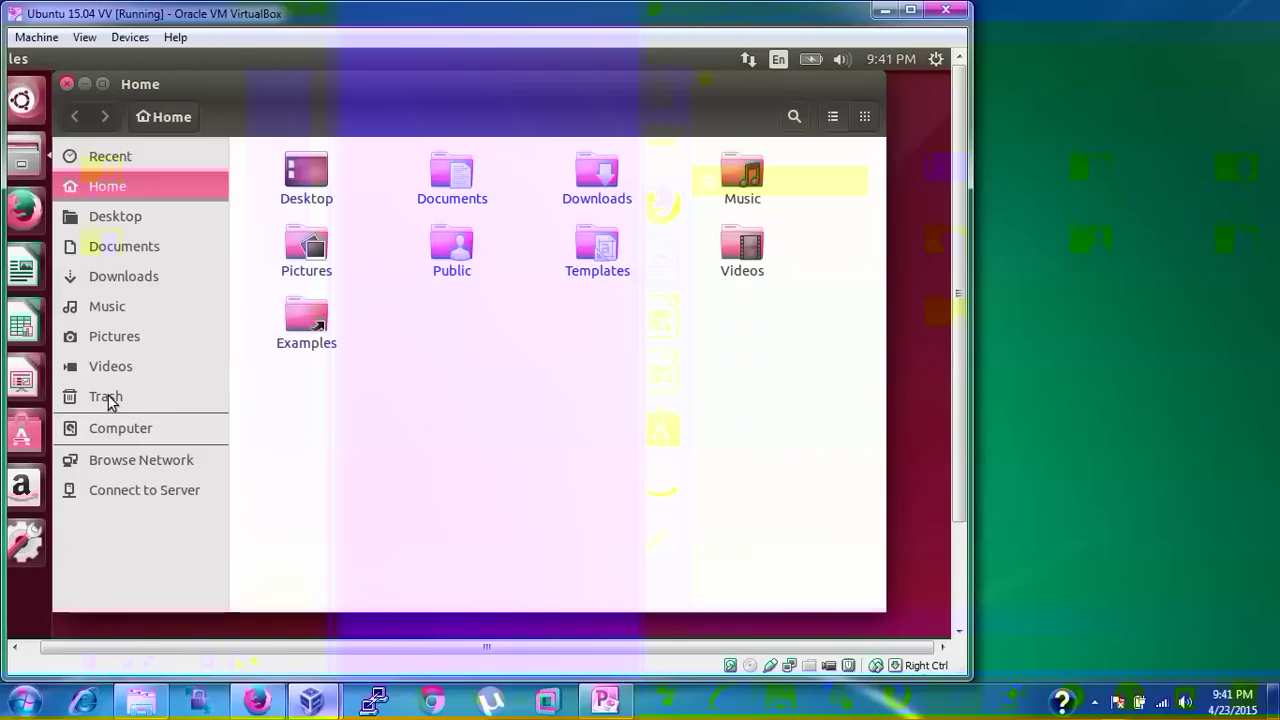
click(145, 430)
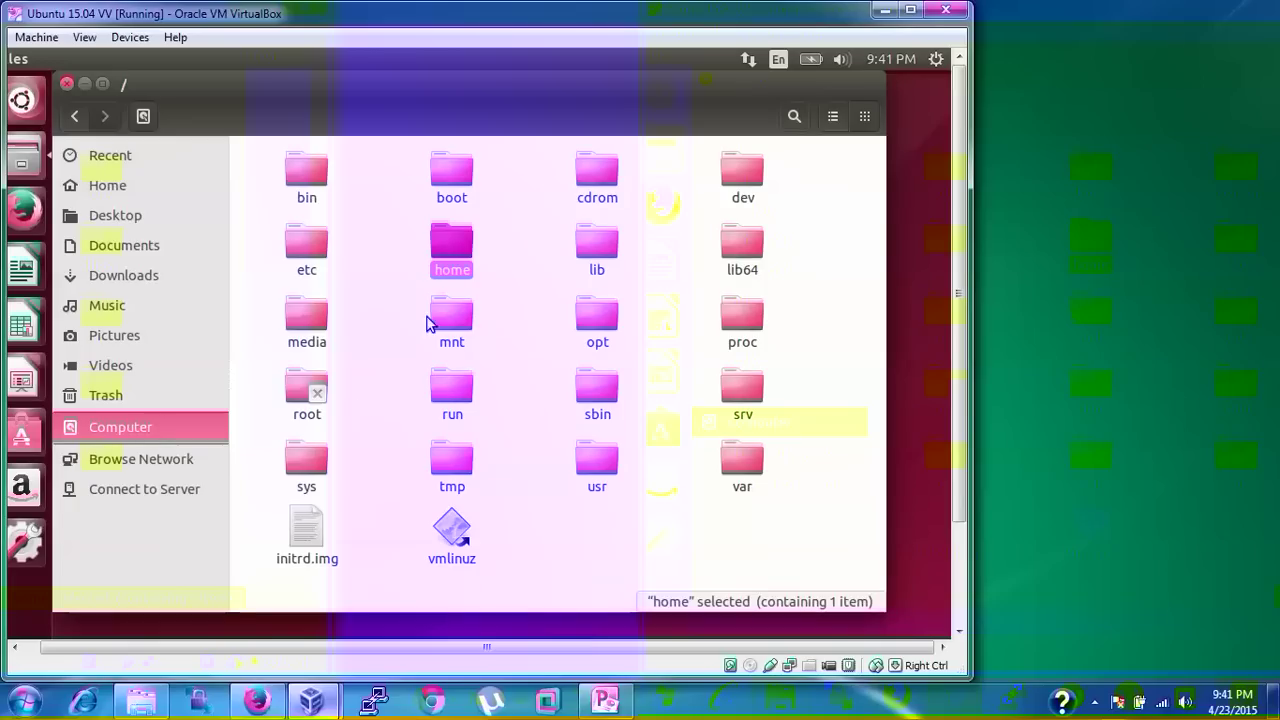
click(157, 219)
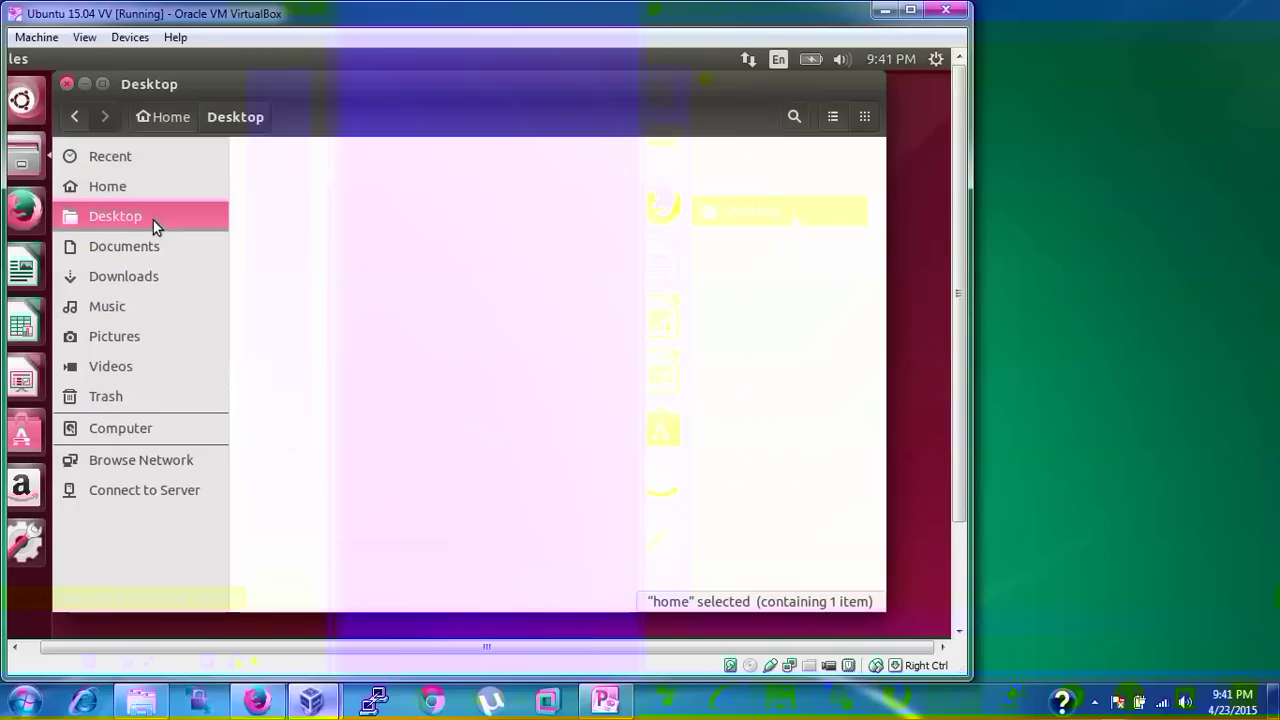
click(67, 84)
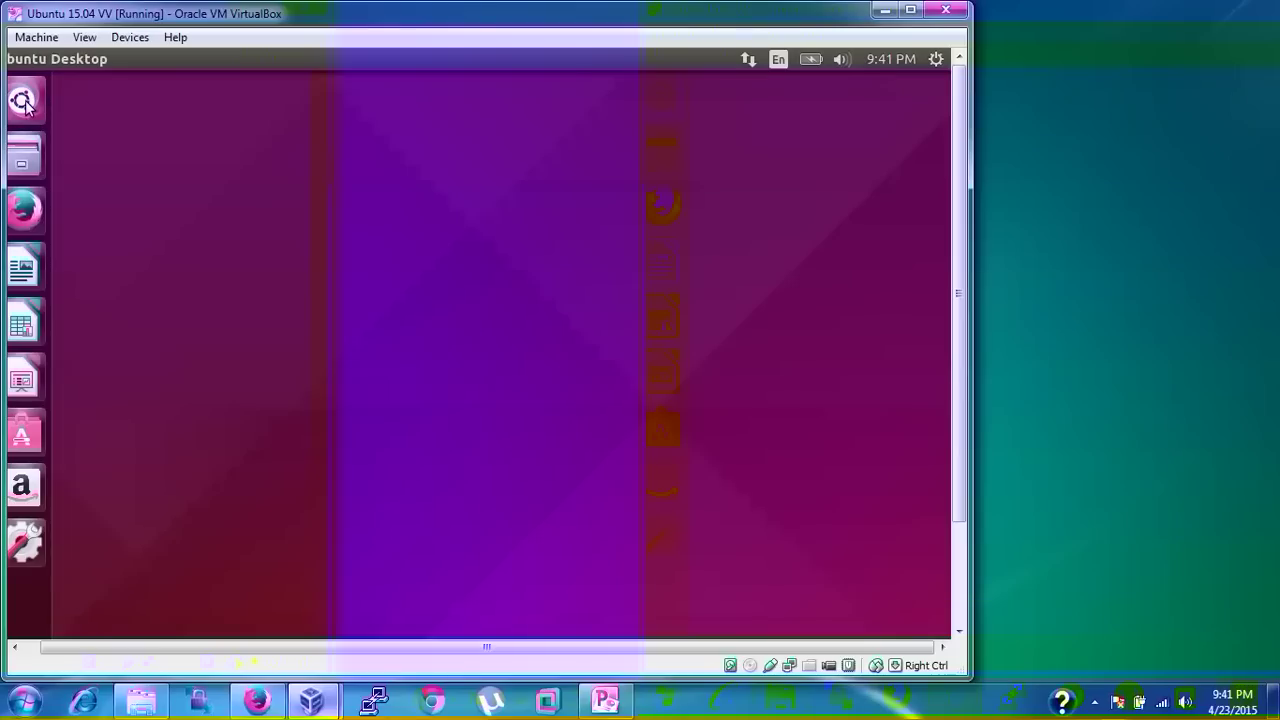
- Look at the Dash's applications and at the calendar with the Time & Date settings entry
click(22, 100)
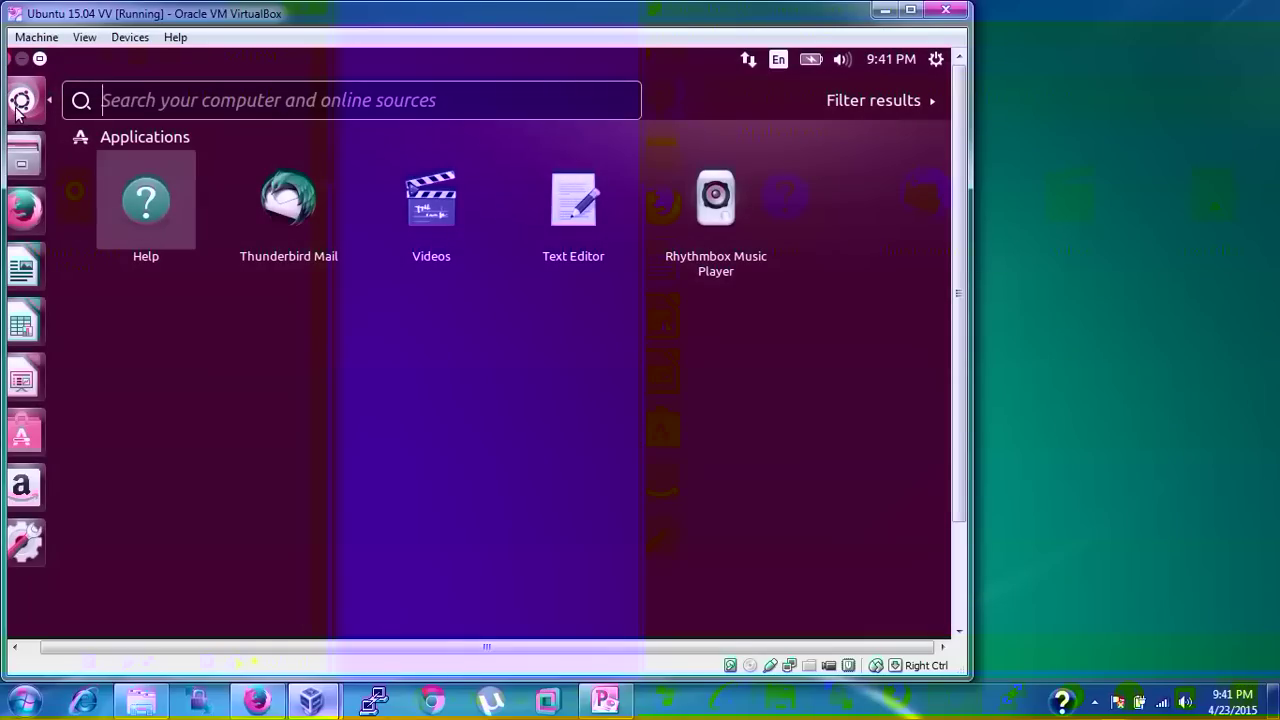
key(Escape)
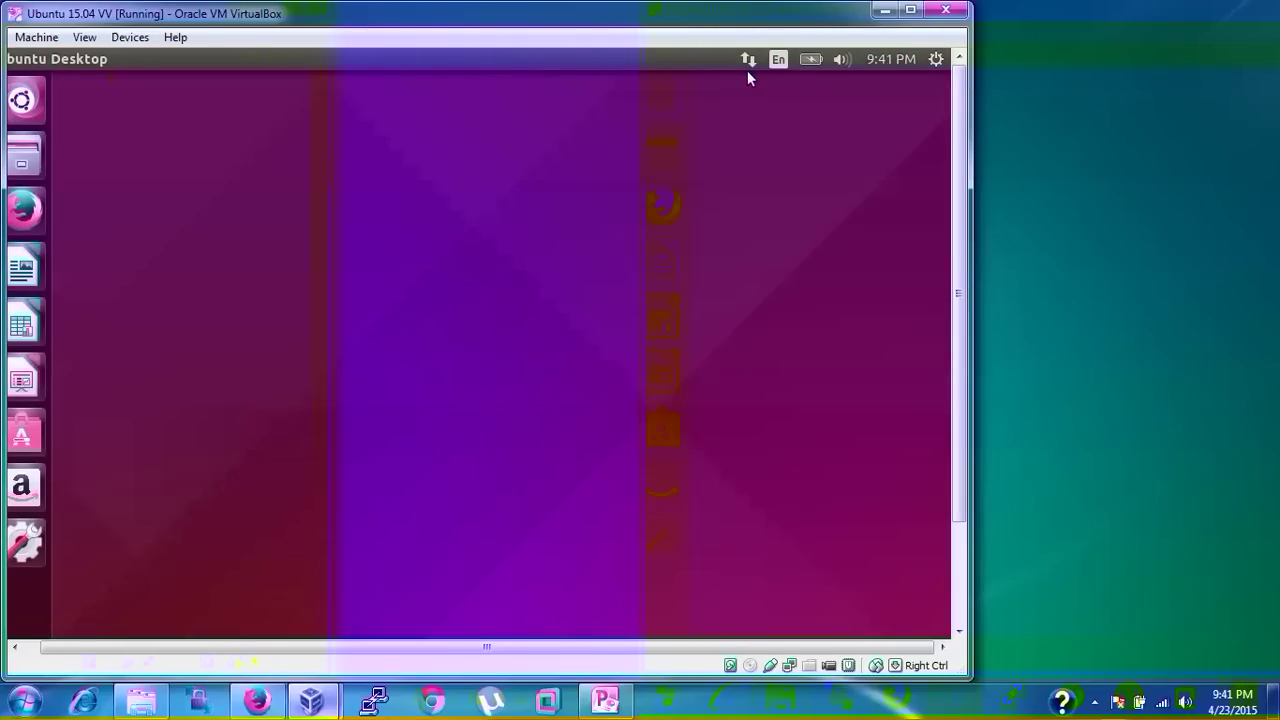
click(852, 62)
mouse_move(910, 64)
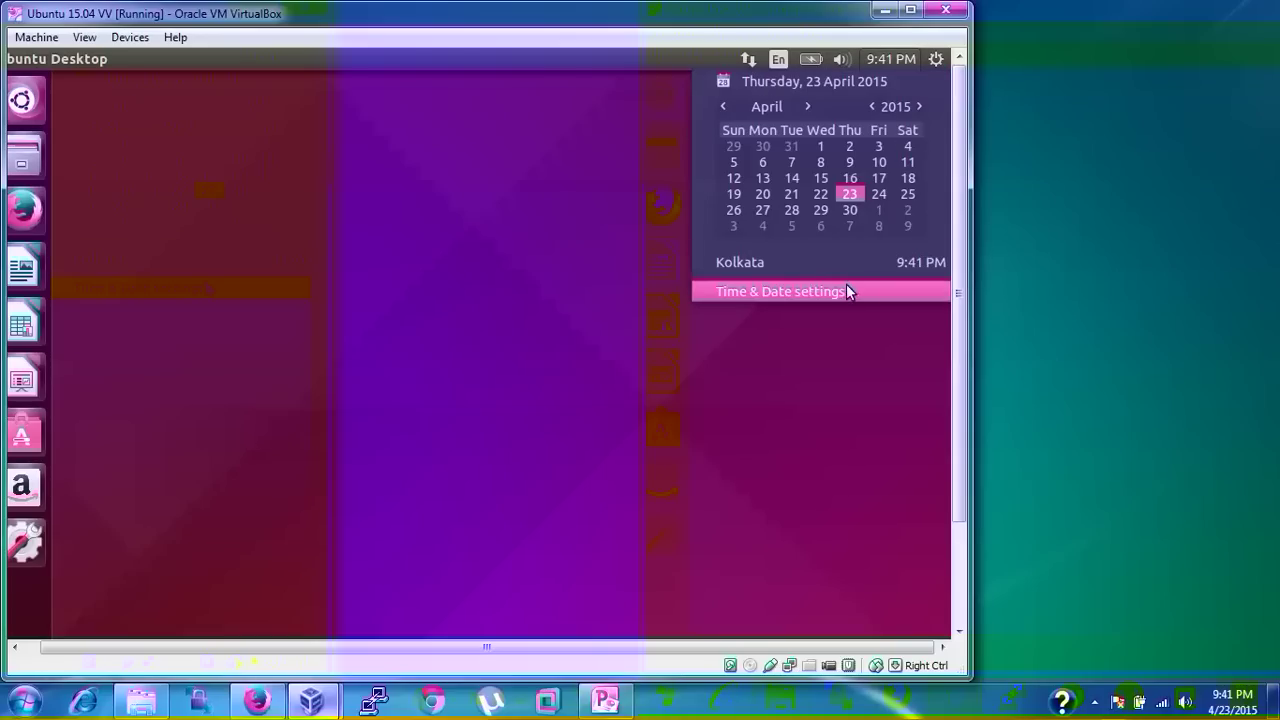
click(1064, 266)
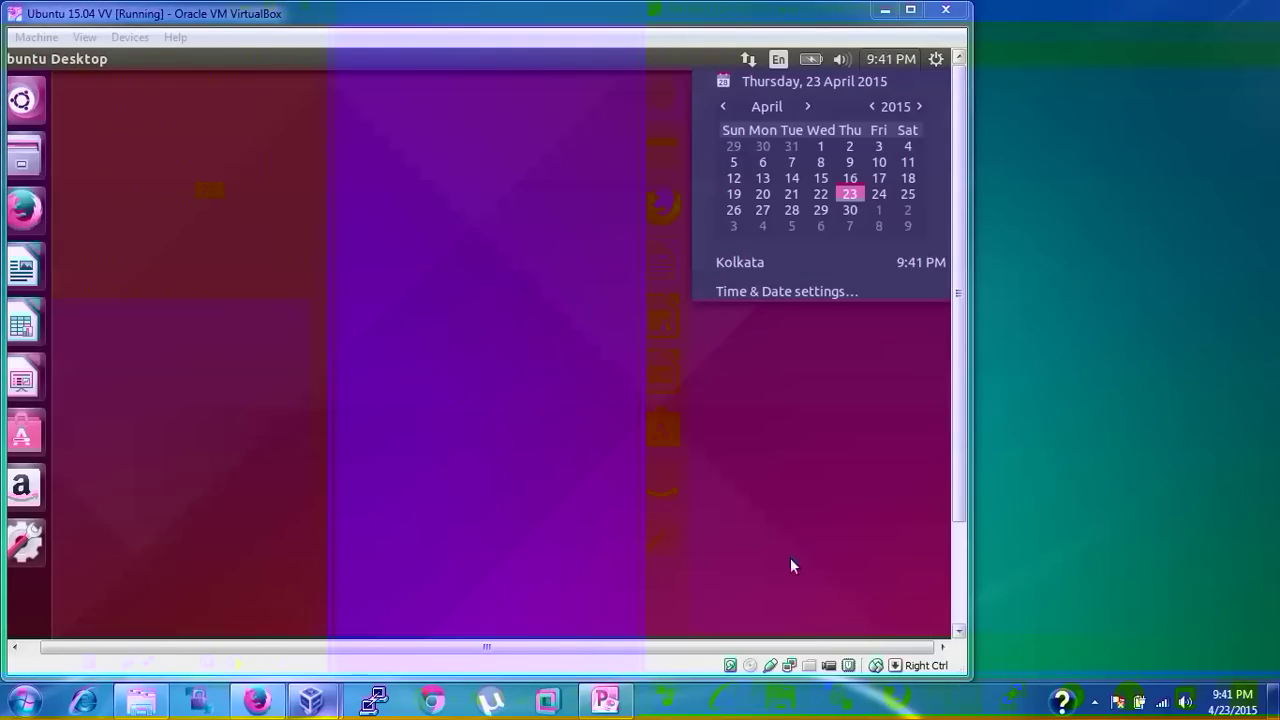
- Insert the Guest Additions CD image into the virtual machine and run its software
click(134, 39)
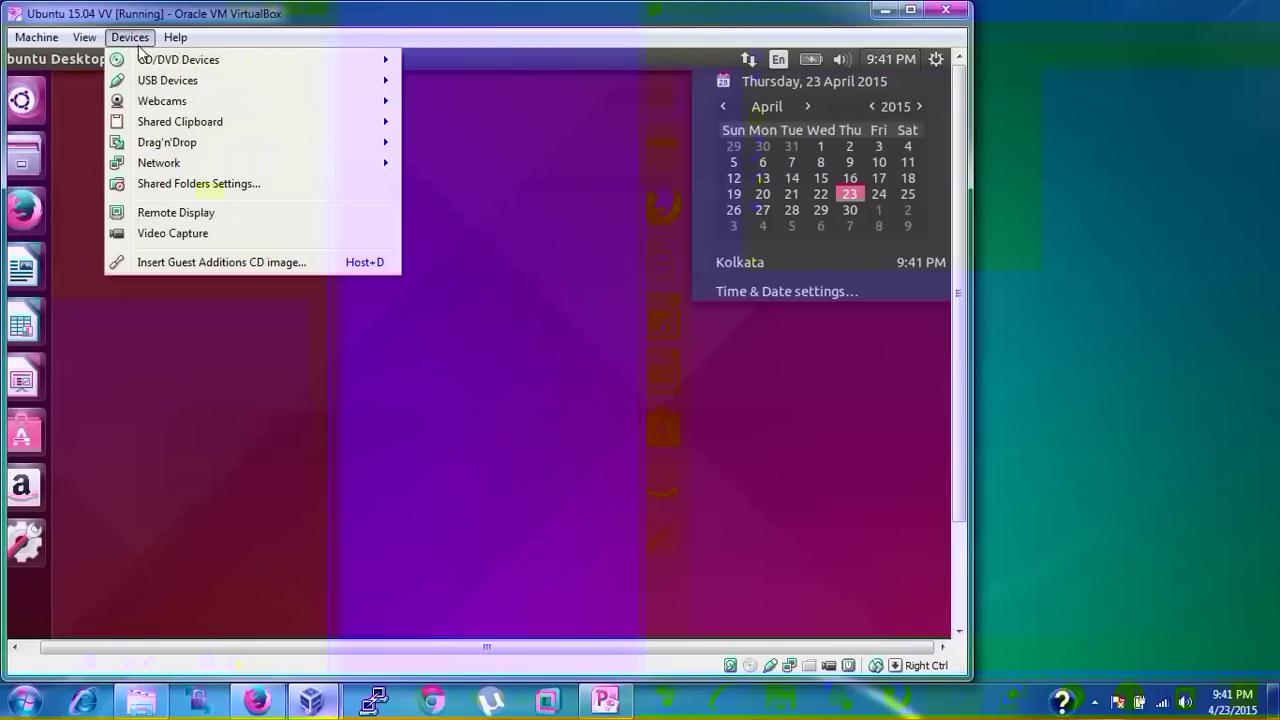
click(221, 263)
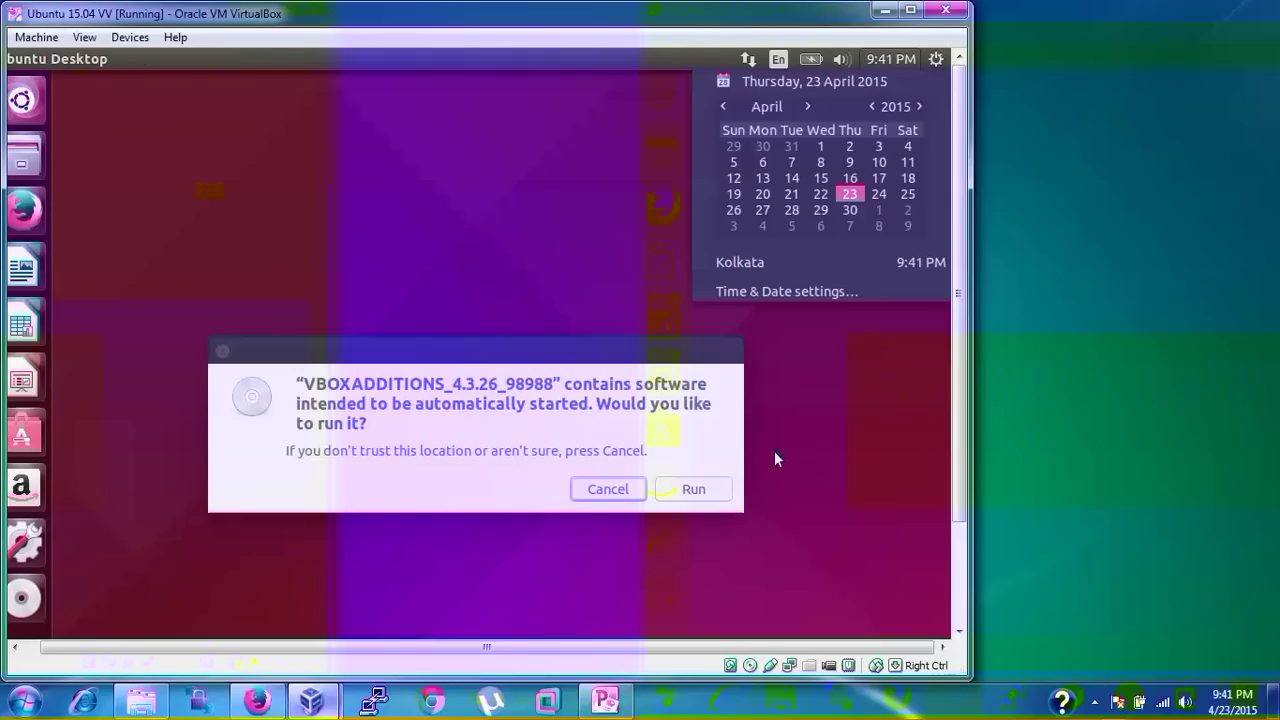
click(714, 489)
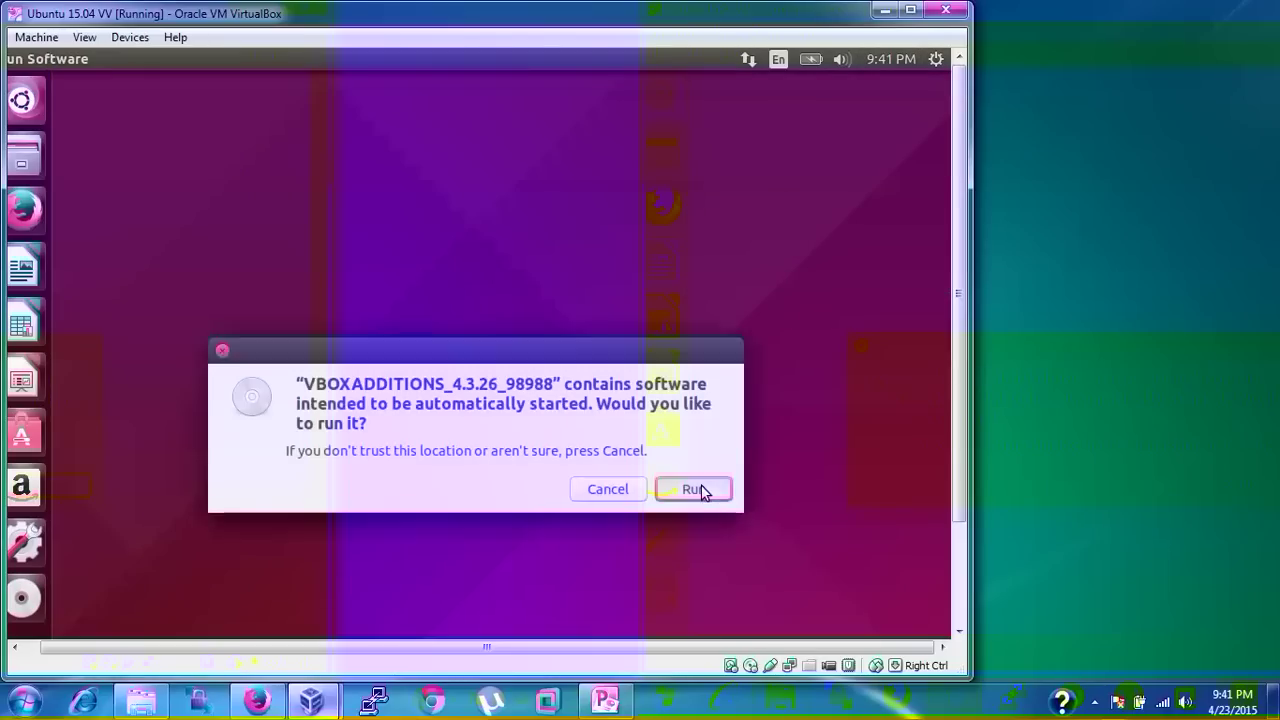
click(702, 489)
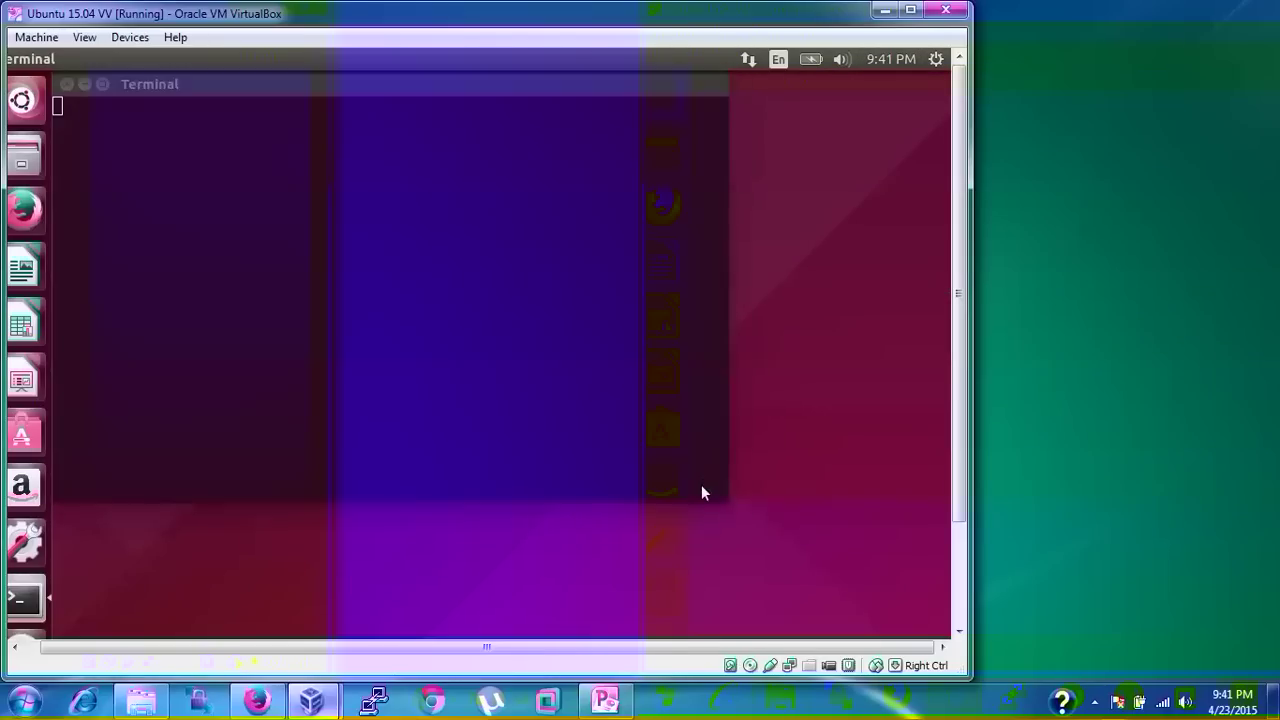
- Authenticate the Guest Additions installer with the account password and close the terminal once the installation is done
text(•••)
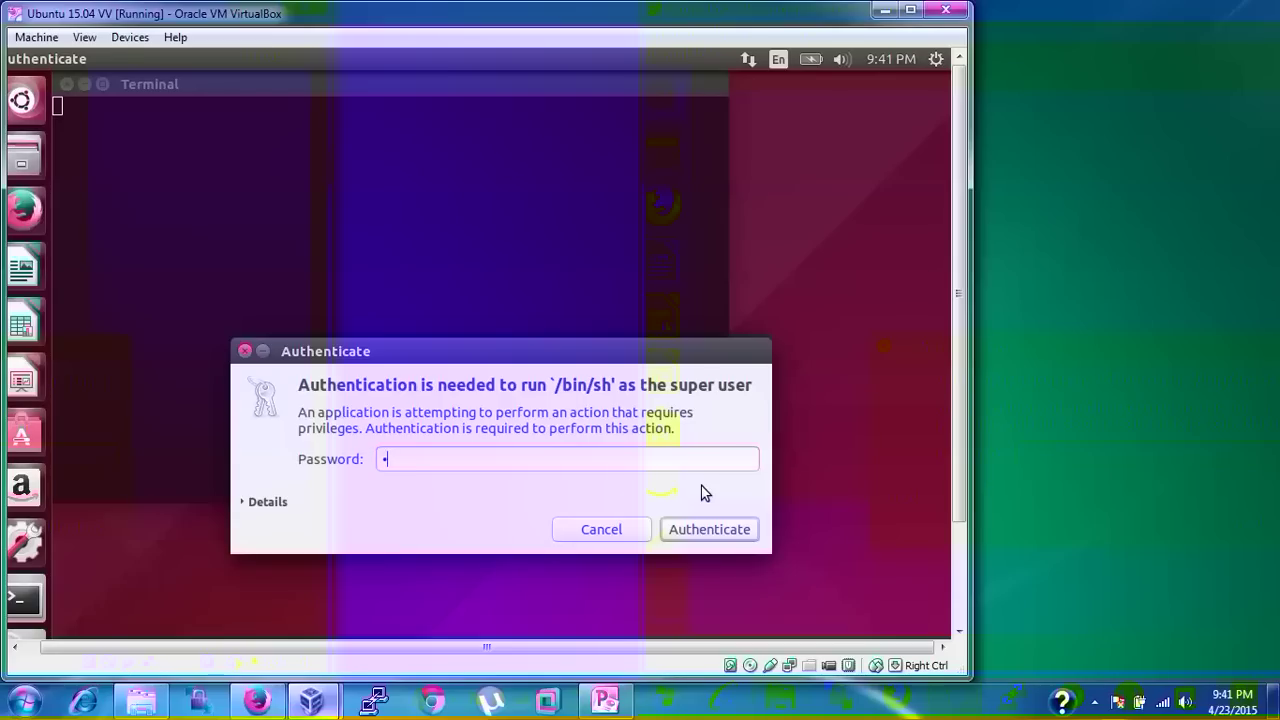
click(718, 523)
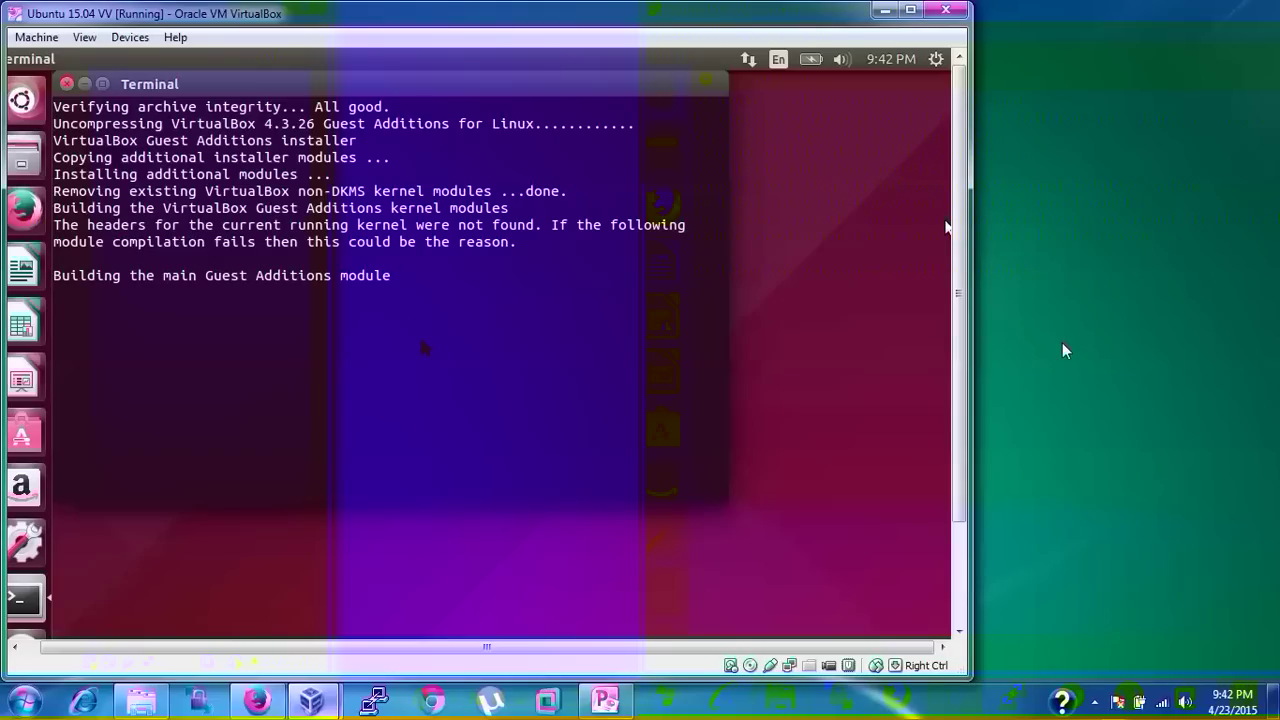
key(Home)
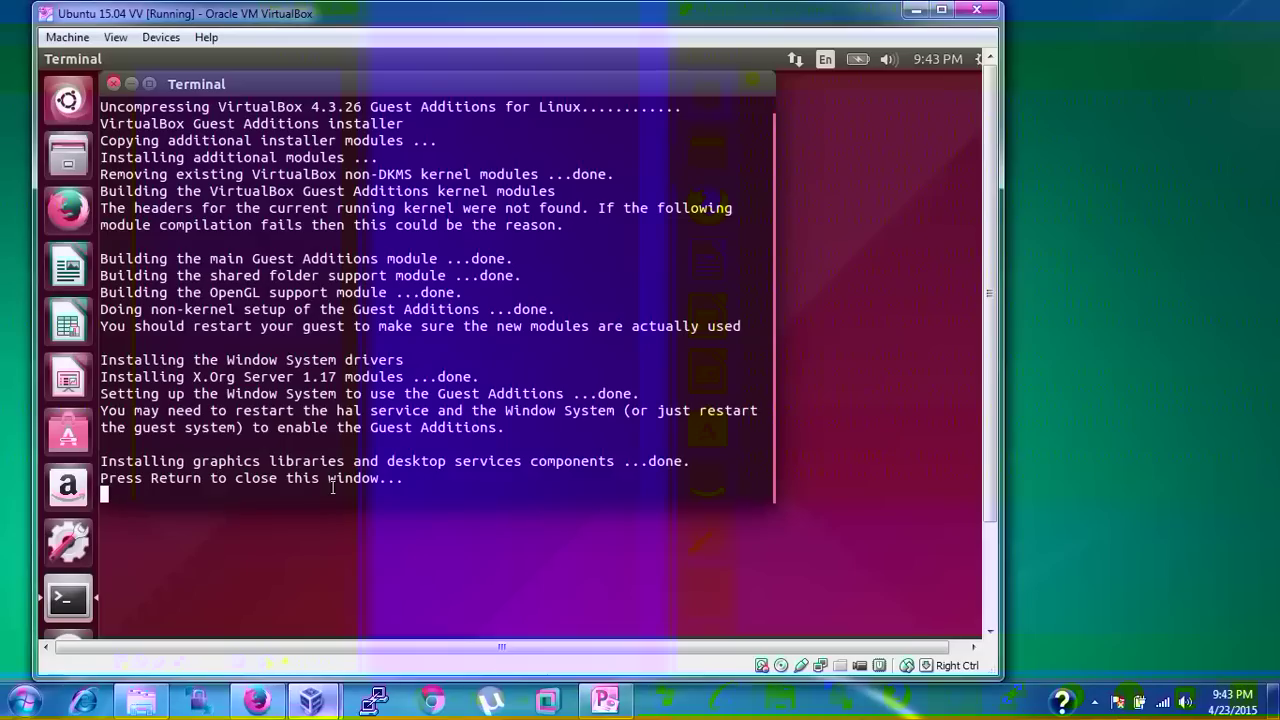
key(Return)
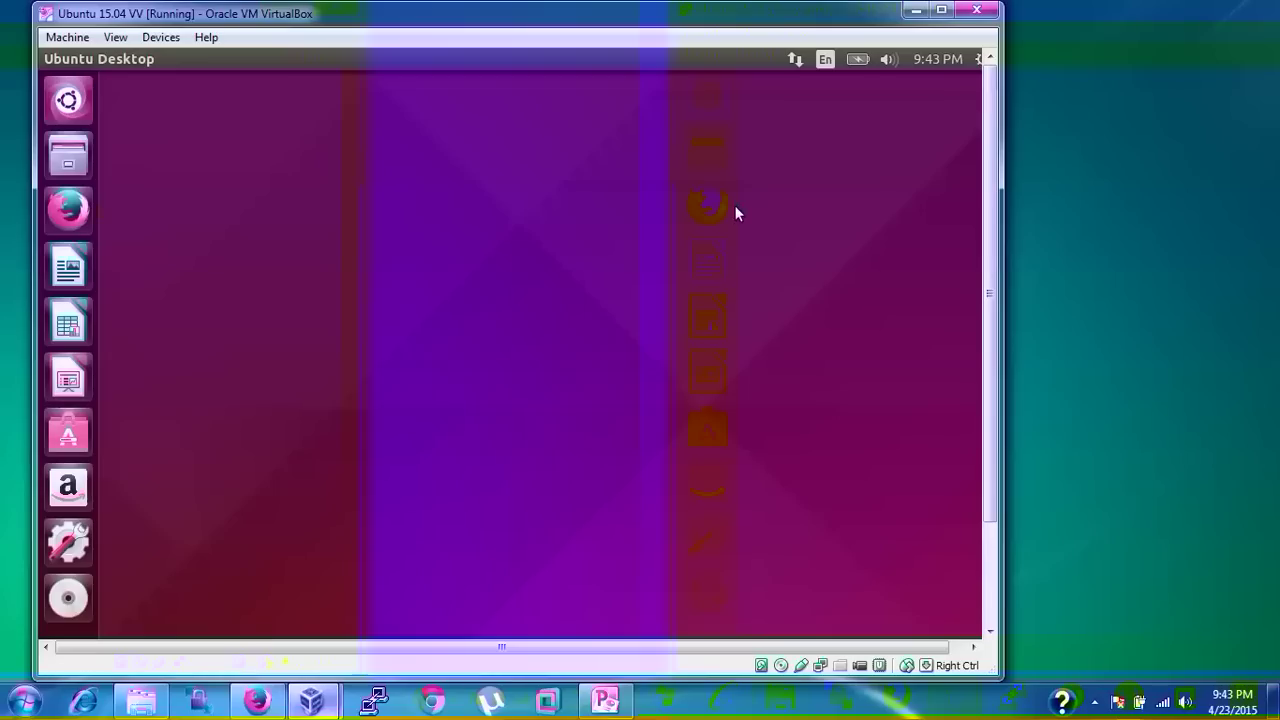
- Restart the Ubuntu guest system and widen the virtual machine window to try out automatic display resizing
click(979, 60)
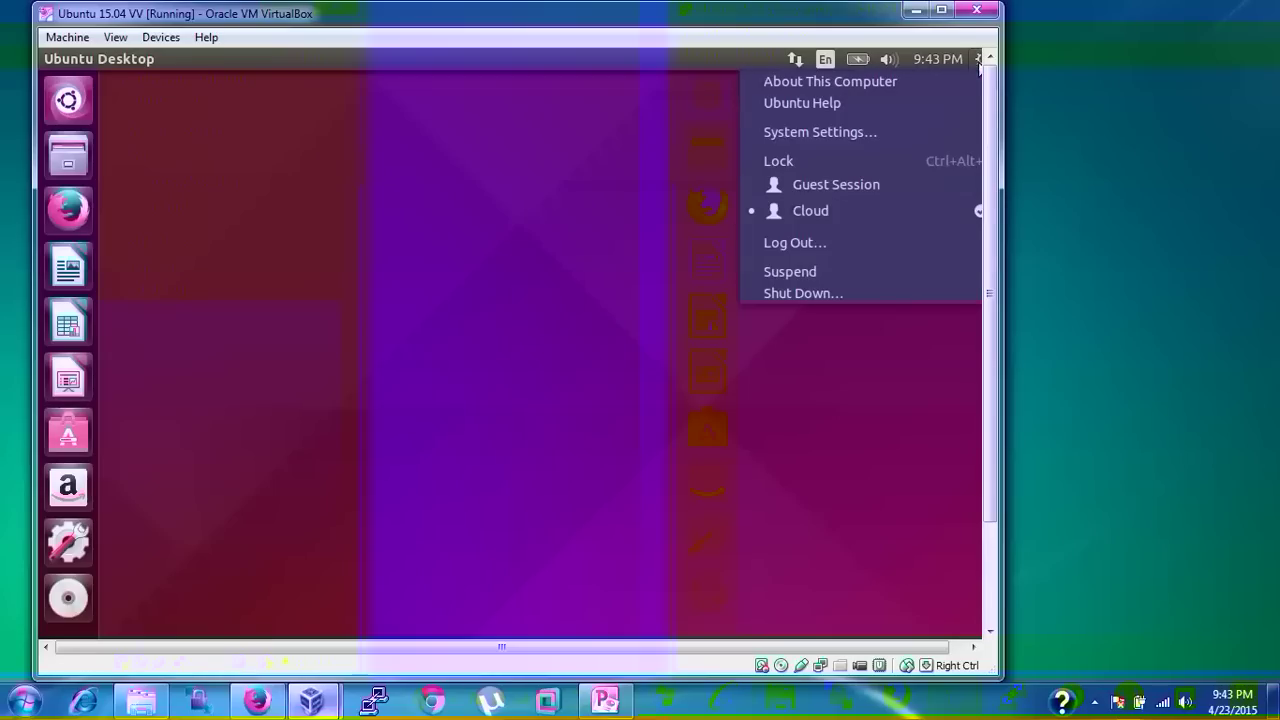
click(867, 291)
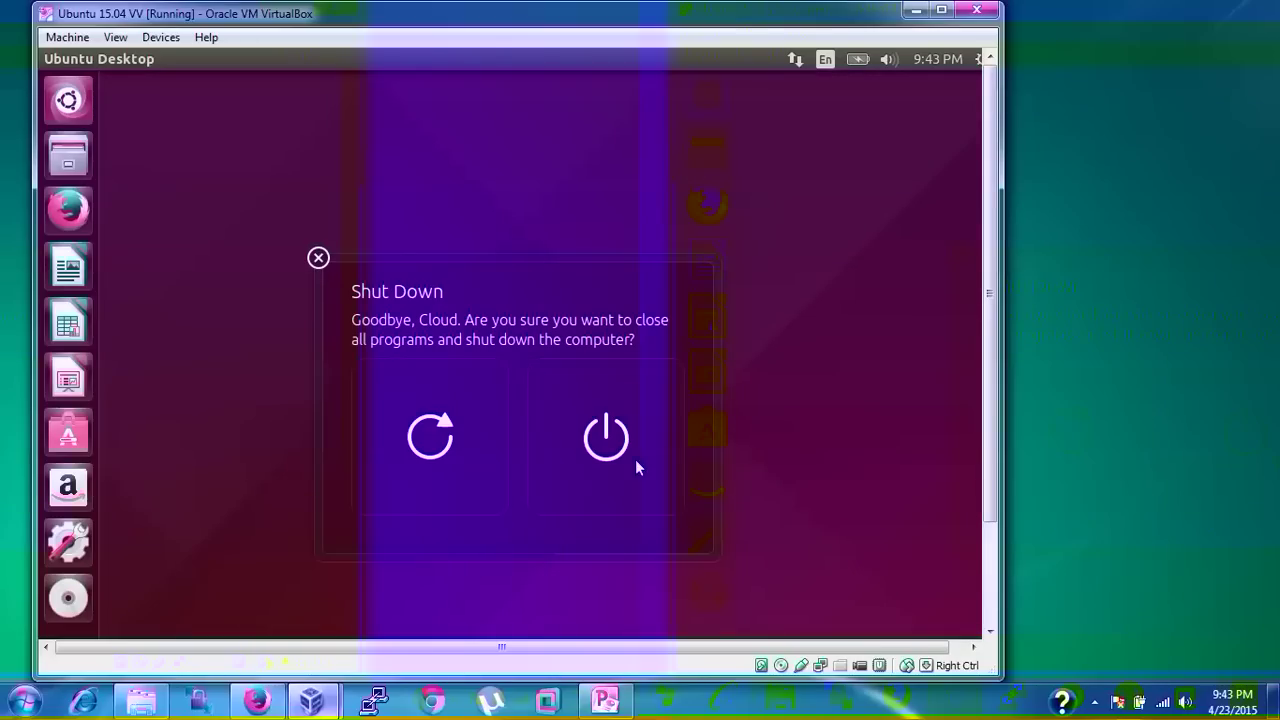
click(460, 491)
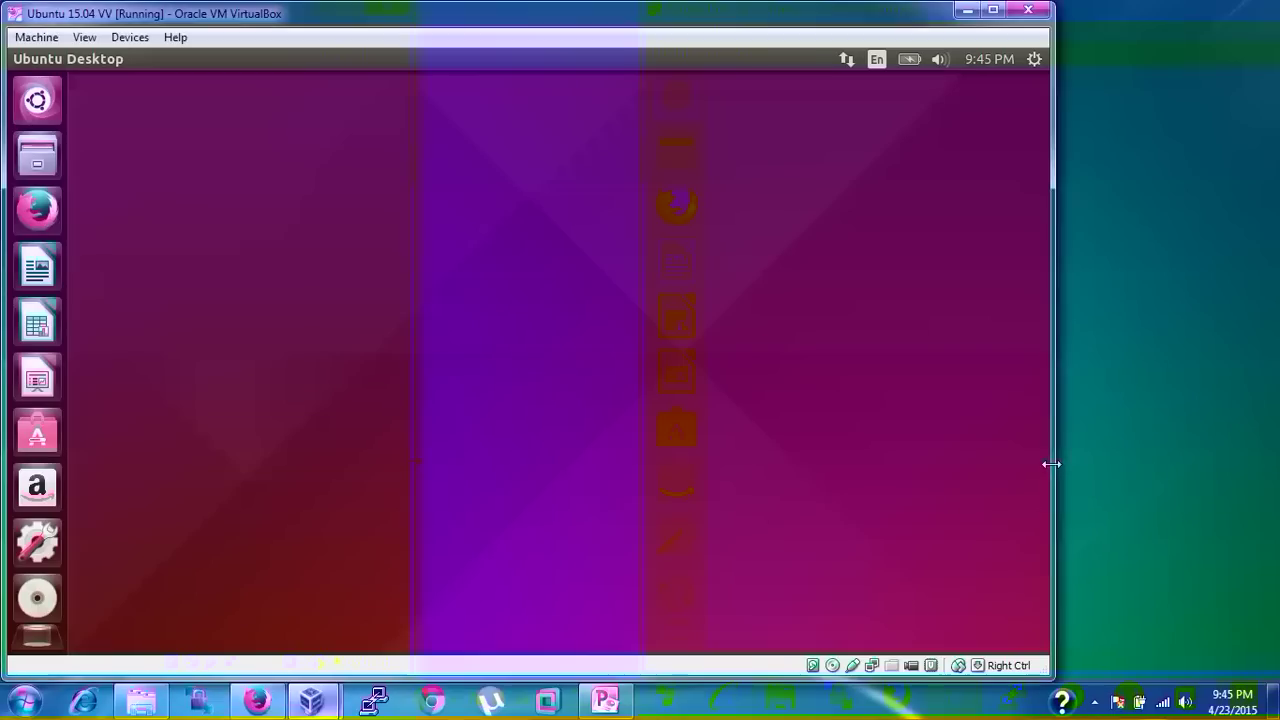
drag(1052, 464, 1229, 457)
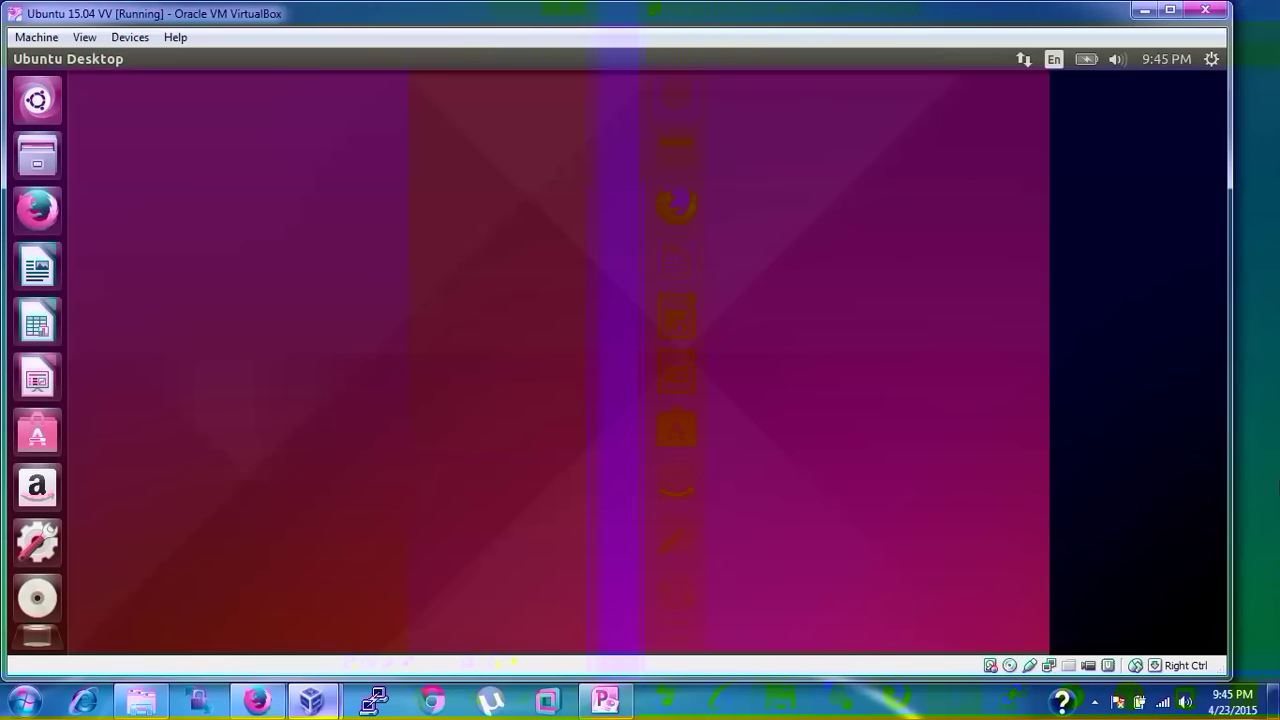